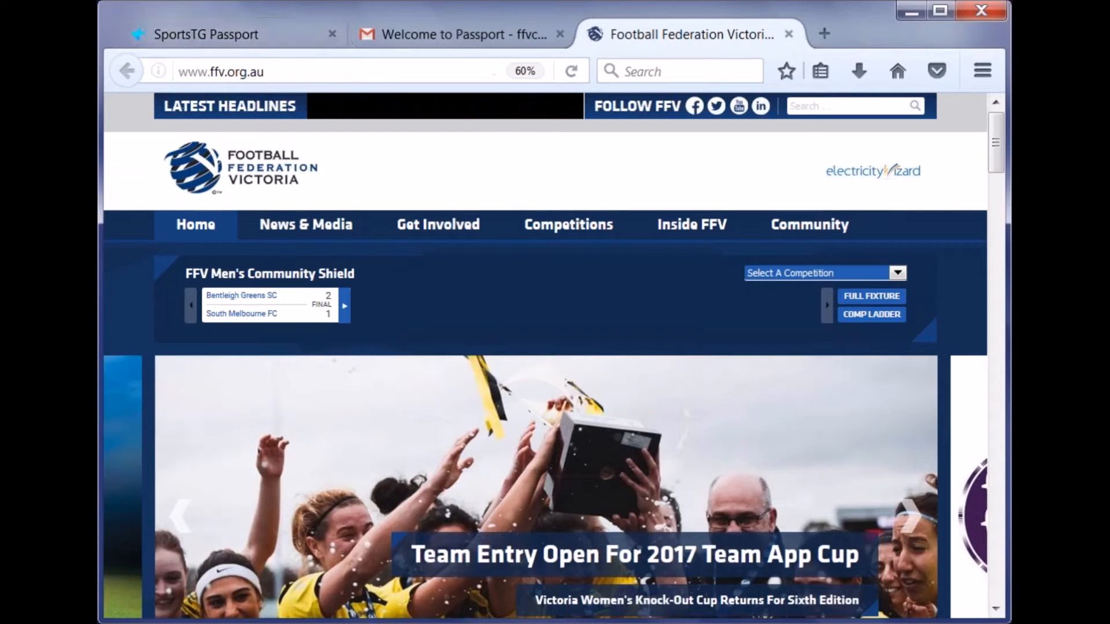
# - Go to the FFV Club HQ page and scroll down to its grid of club topic links
pyautogui.scroll(-6, 525, 168)
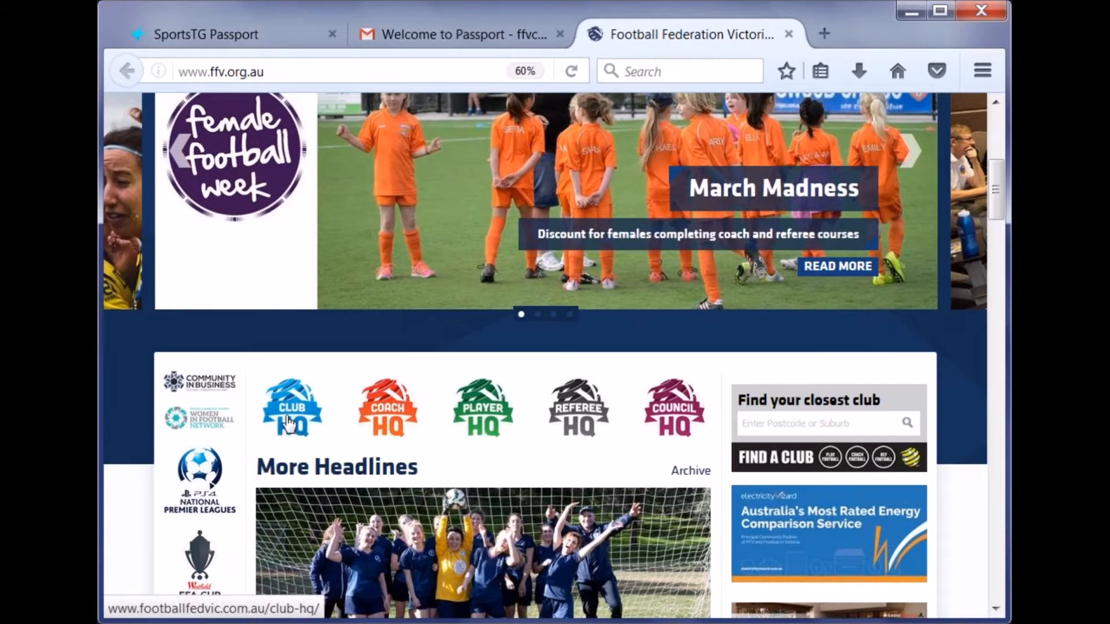
pyautogui.scroll(6, 382, 356)
pyautogui.moveTo(563, 228)
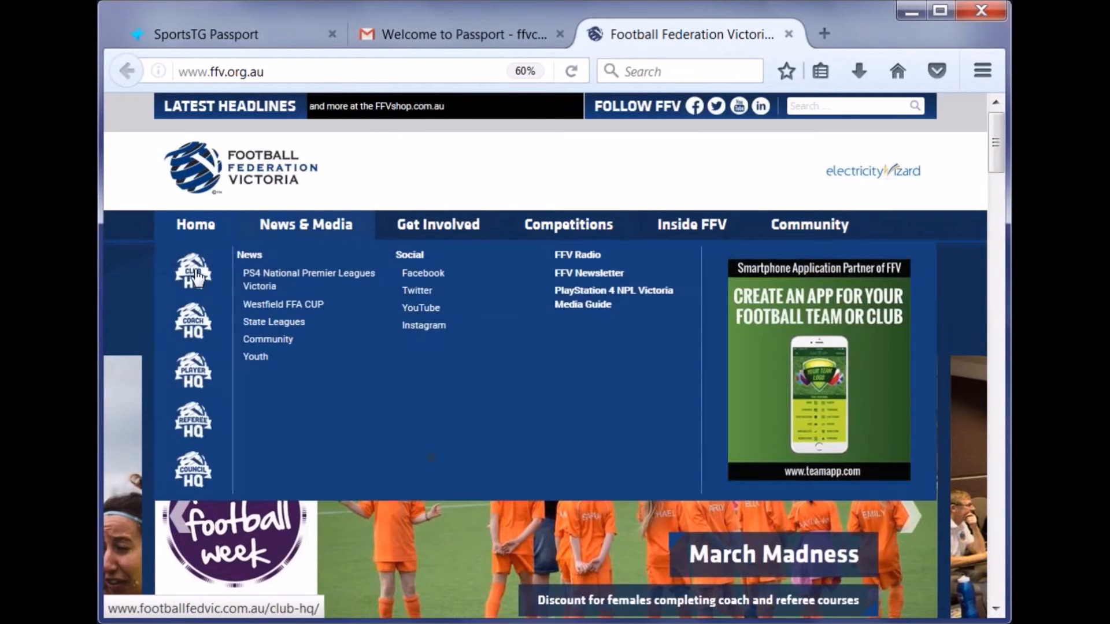
pyautogui.moveTo(393, 232)
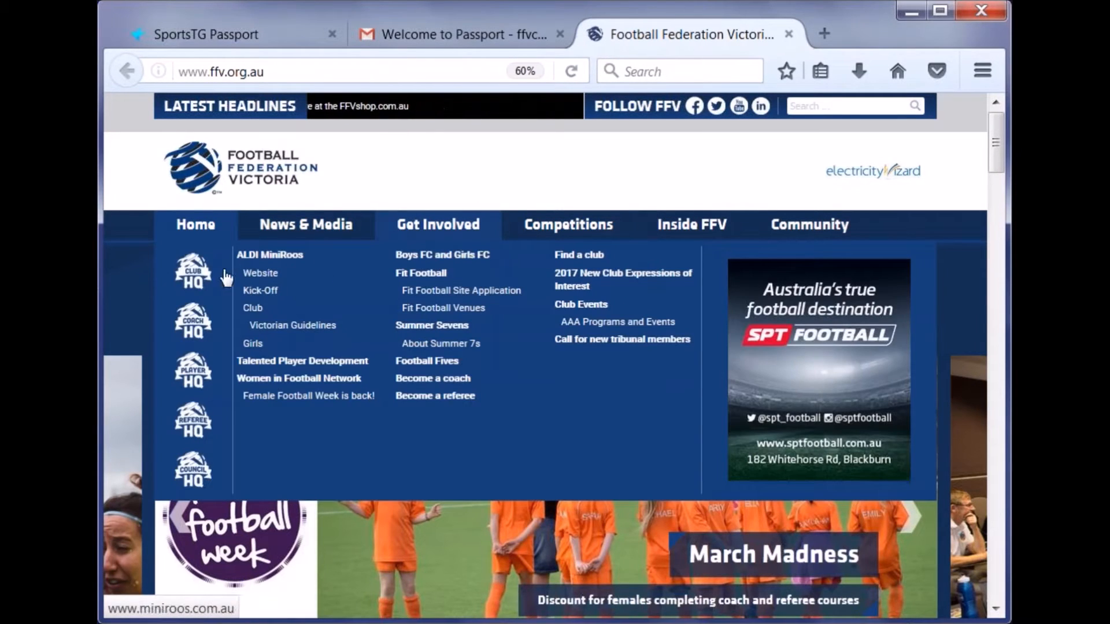
pyautogui.click(193, 278)
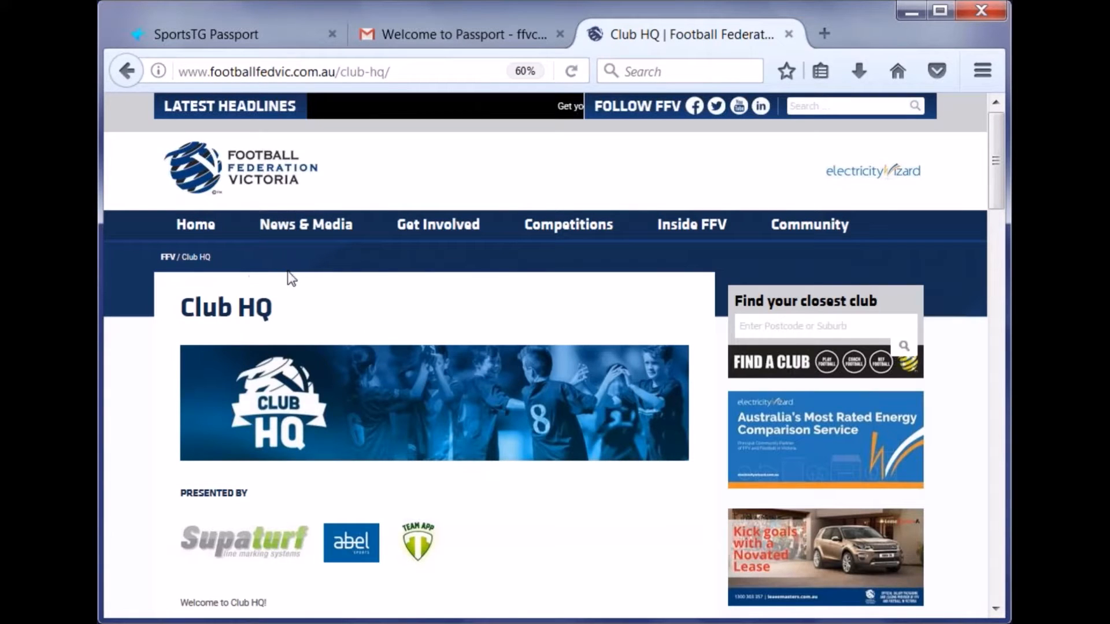
pyautogui.scroll(-5, 289, 279)
pyautogui.scroll(-1, 293, 267)
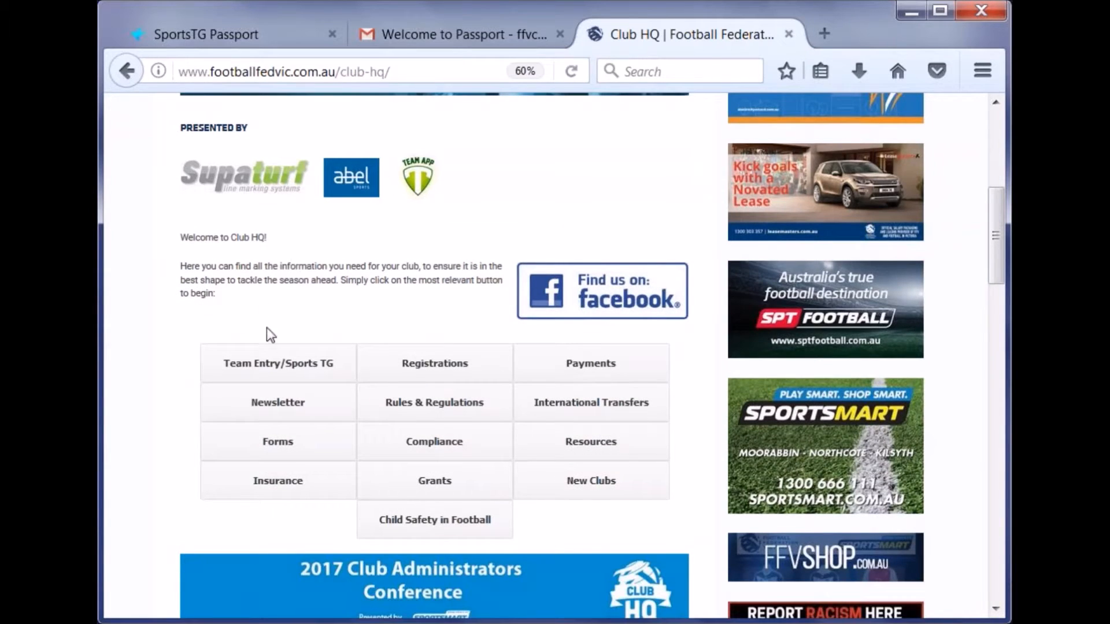
# - Open the Team Entry and SportsTG page, and open the SportsTG User Guides link in a new tab
pyautogui.click(281, 365)
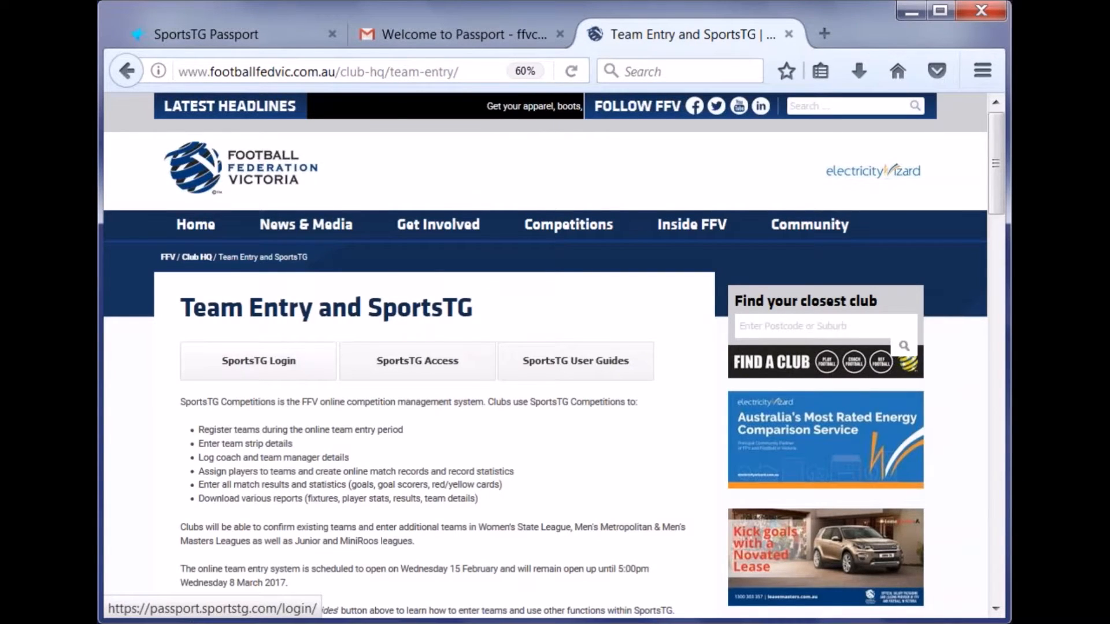
pyautogui.scroll(-2, 278, 364)
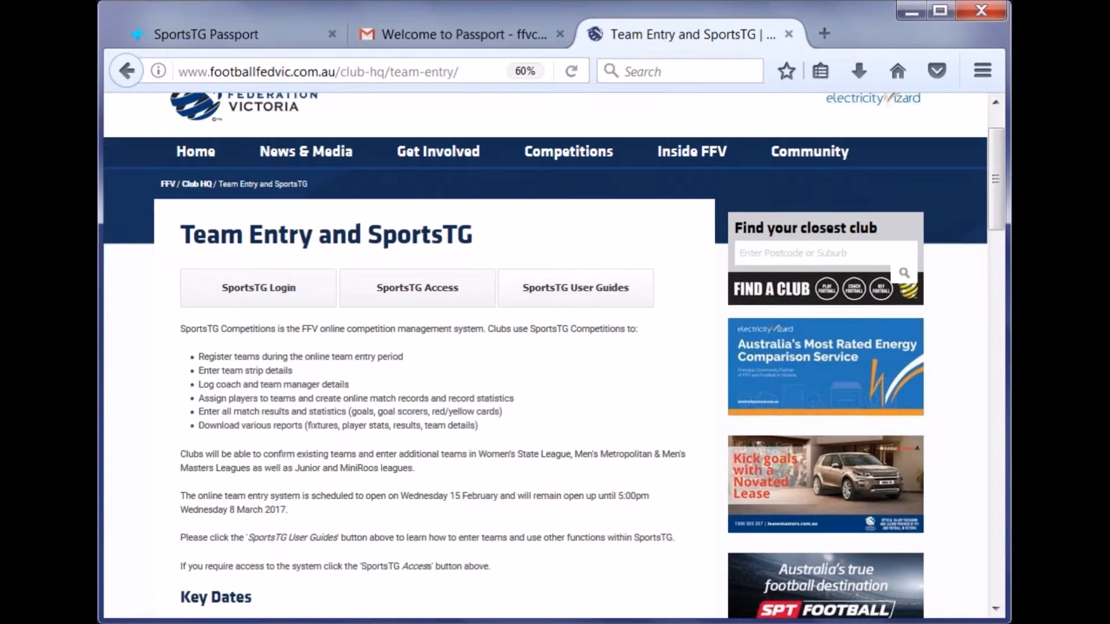
pyautogui.rightClick(624, 293)
pyautogui.click(637, 299)
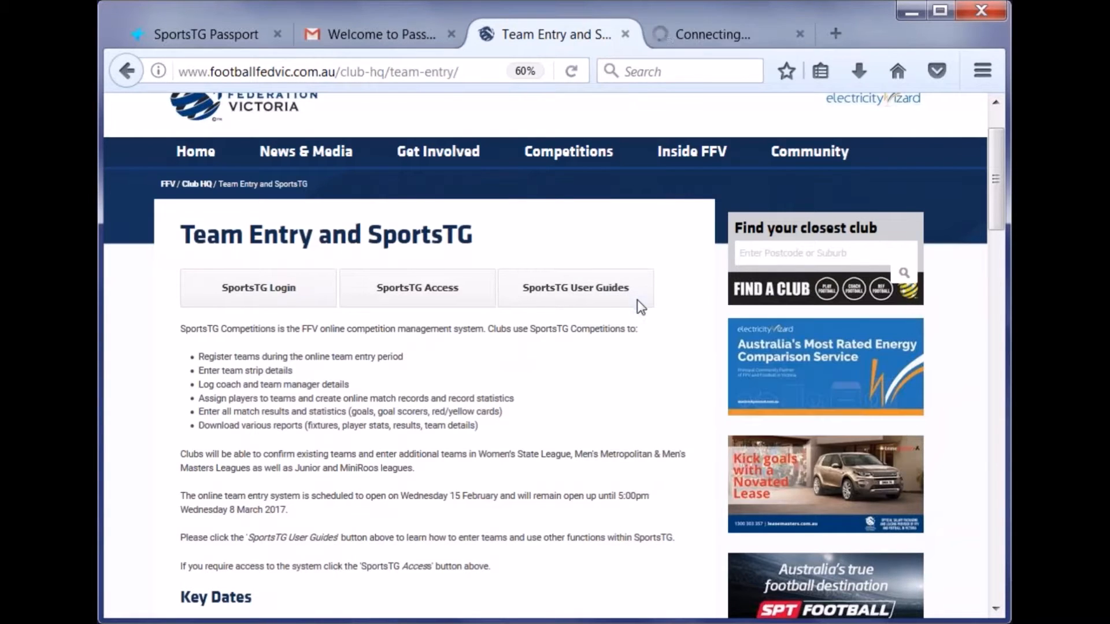
# - Read through the SportsTG Competitions User Guides, then return to the Team Entry page
pyautogui.click(708, 35)
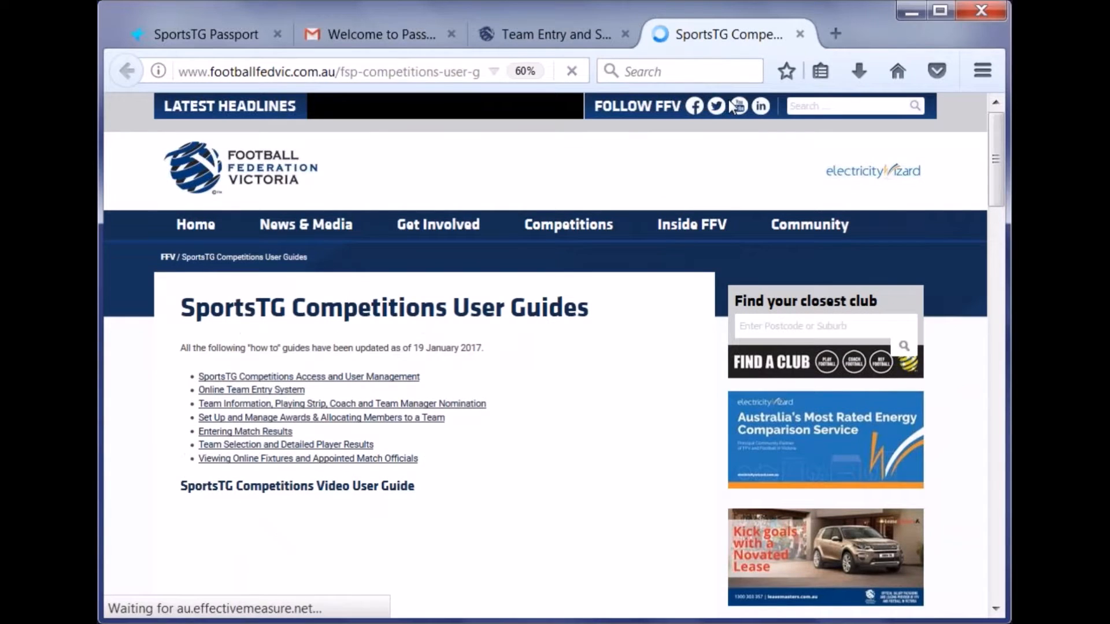
pyautogui.scroll(-3, 515, 240)
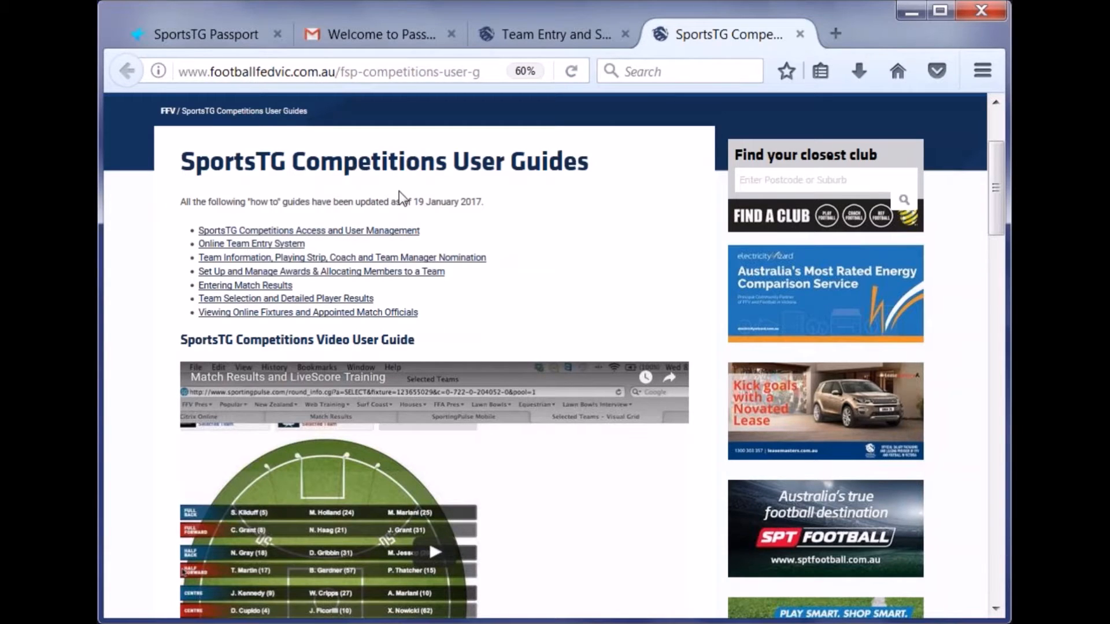
pyautogui.scroll(2, 399, 191)
pyautogui.click(533, 39)
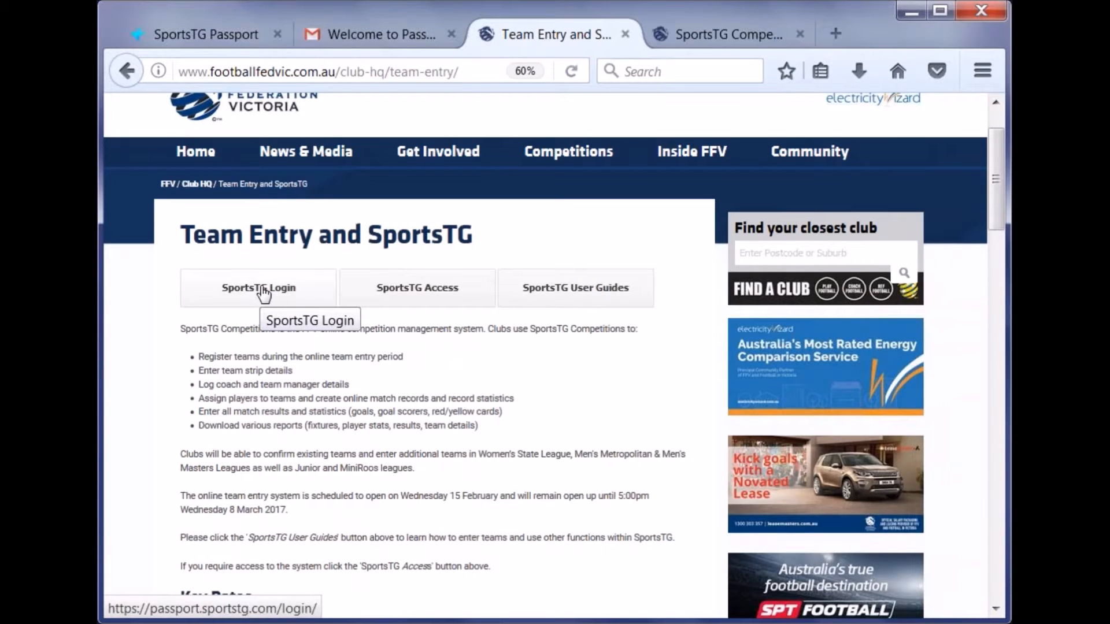
# - Open the Passport Register link in a new tab beside the sign-in page, then go to the Gmail welcome email
pyautogui.click(224, 44)
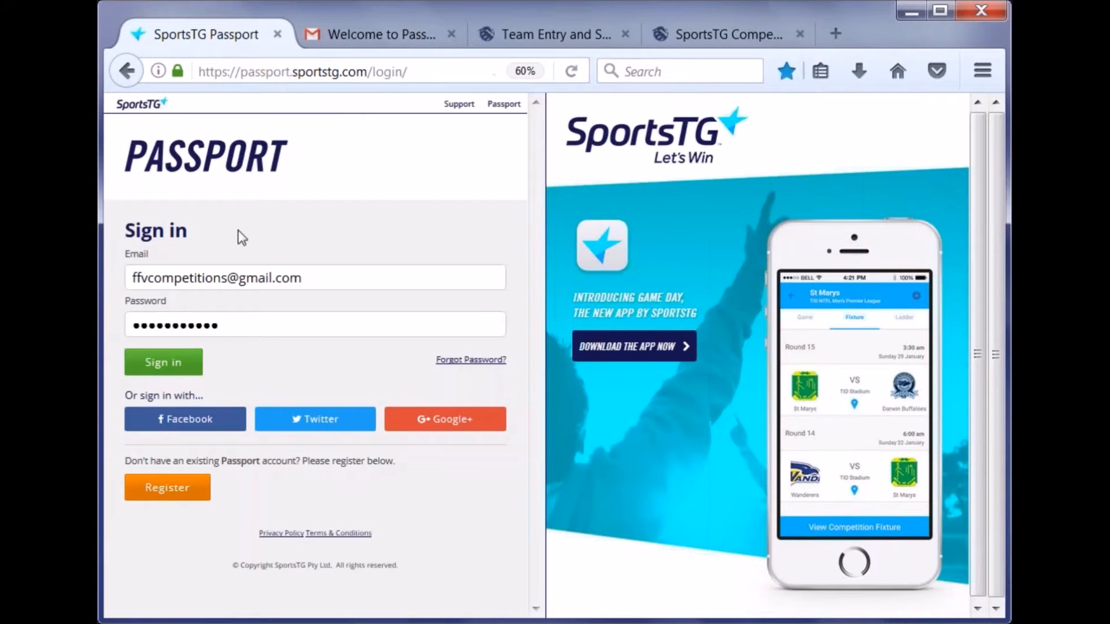
pyautogui.rightClick(189, 498)
pyautogui.click(277, 299)
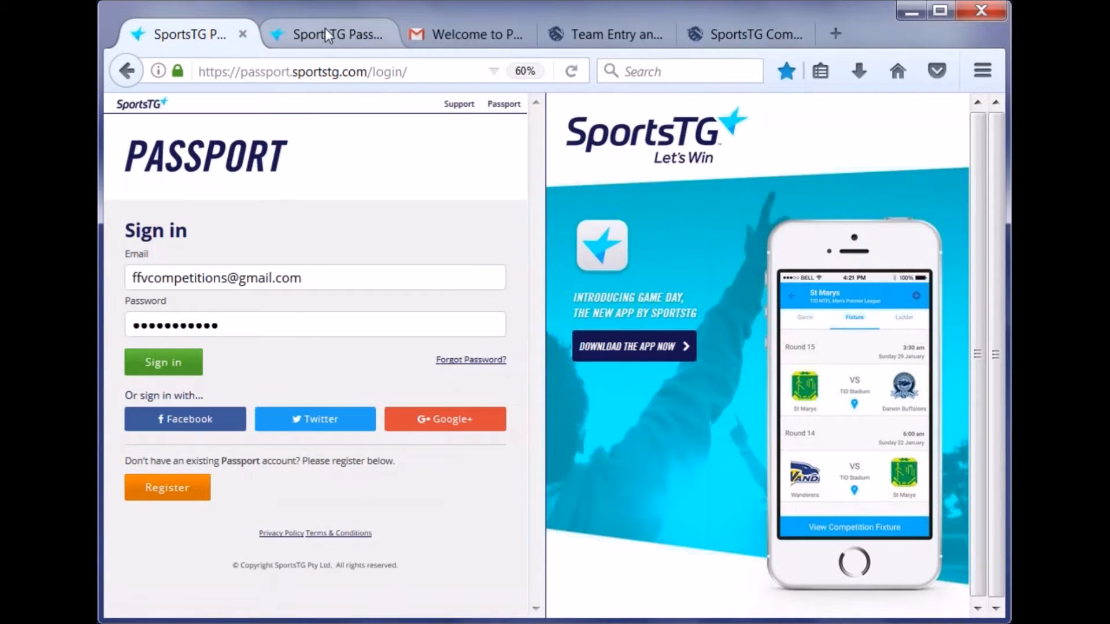
pyautogui.click(324, 30)
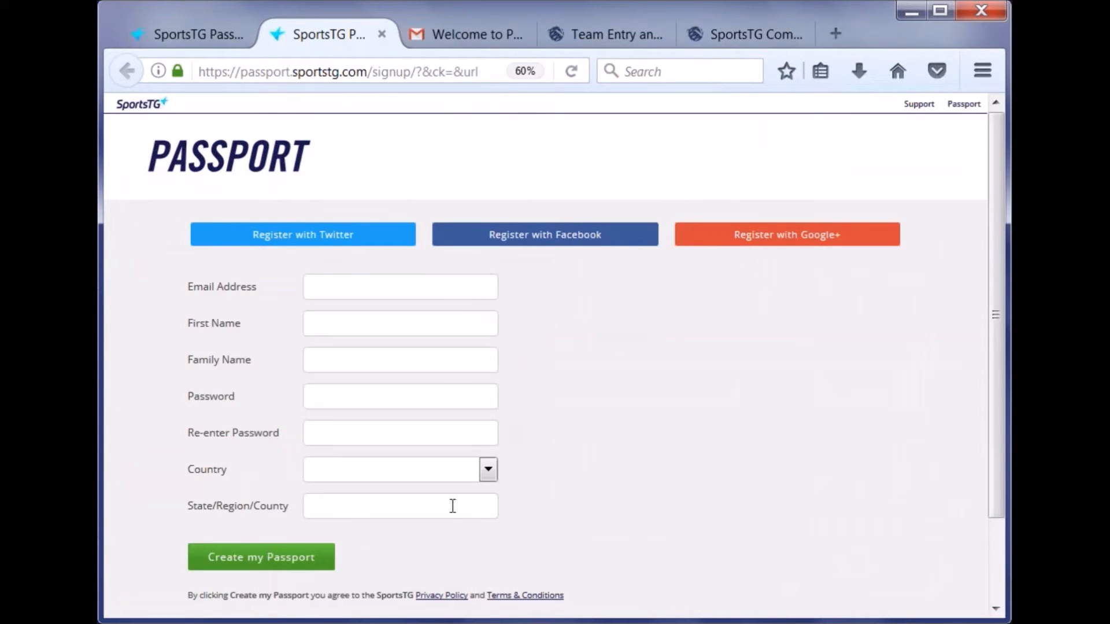
pyautogui.scroll(-2, 565, 416)
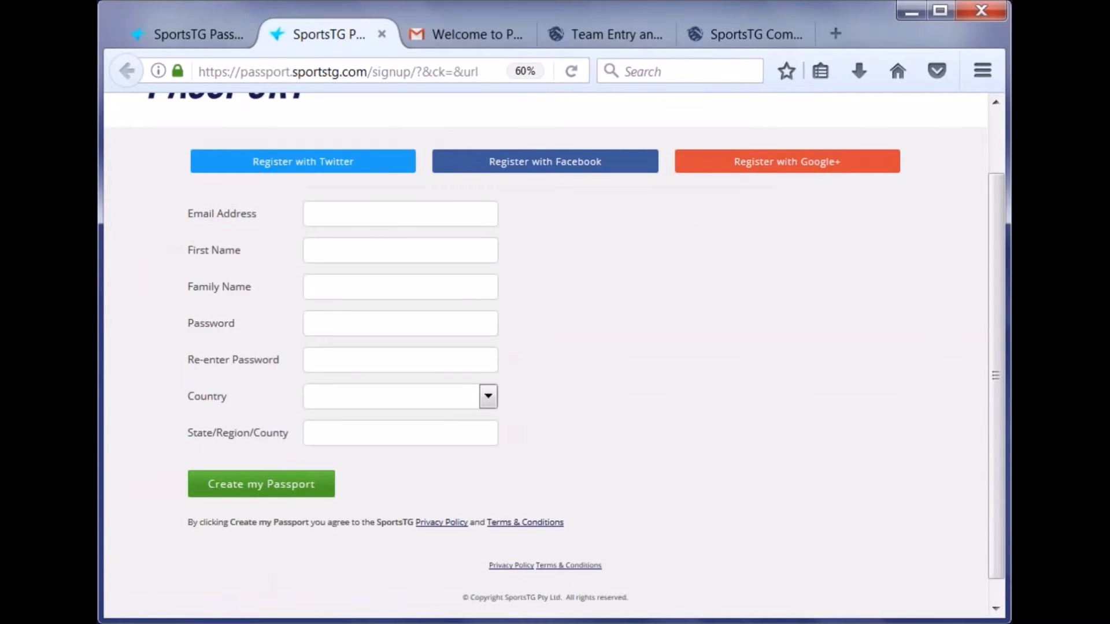
pyautogui.click(447, 43)
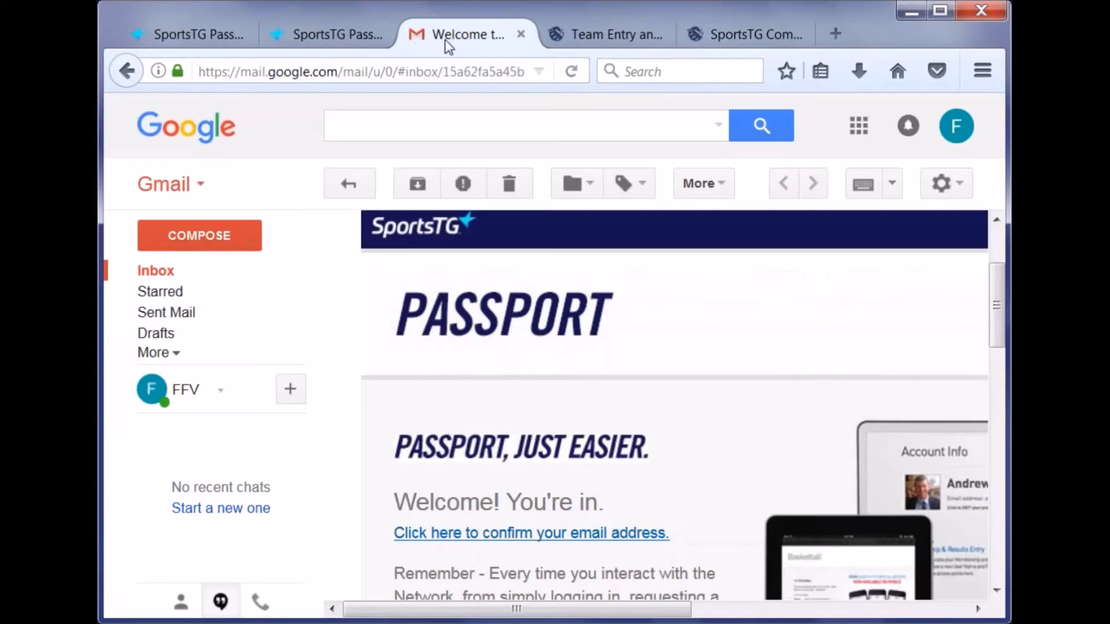
# - Scroll the welcome email to its 'Click here to confirm your email address' link, then return to the Passport sign-in tab
pyautogui.scroll(-2, 626, 296)
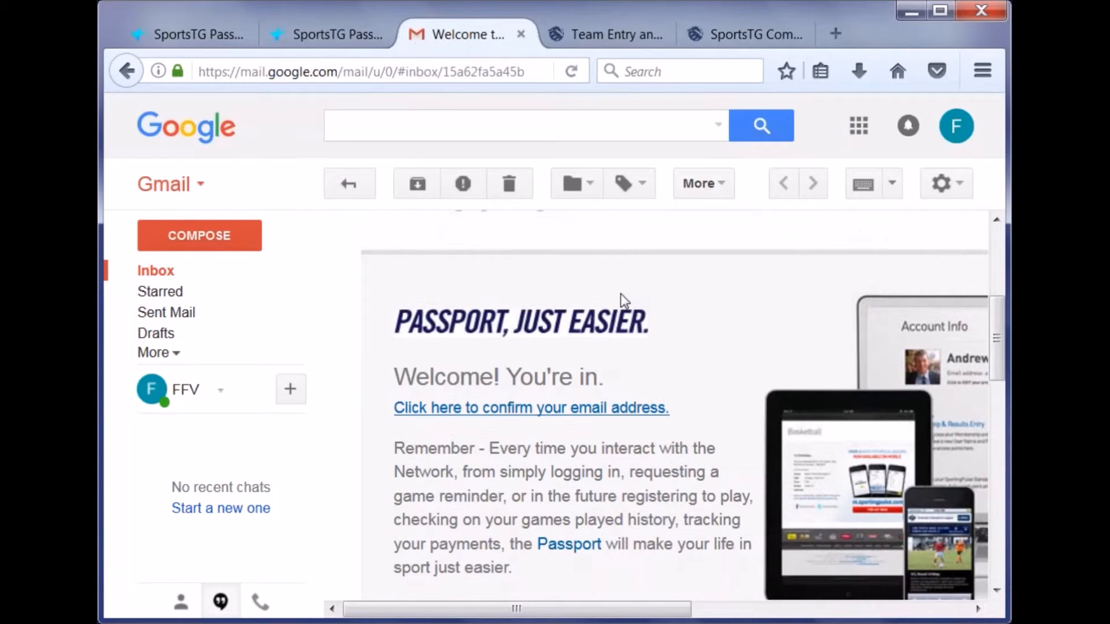
pyautogui.scroll(4, 625, 300)
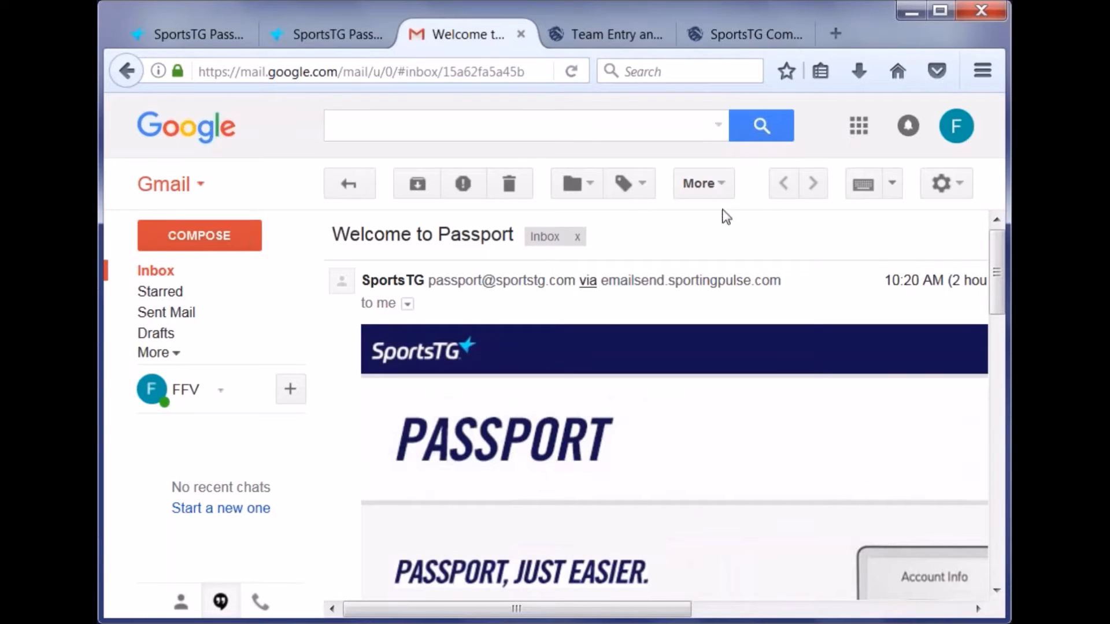
pyautogui.scroll(-6, 685, 324)
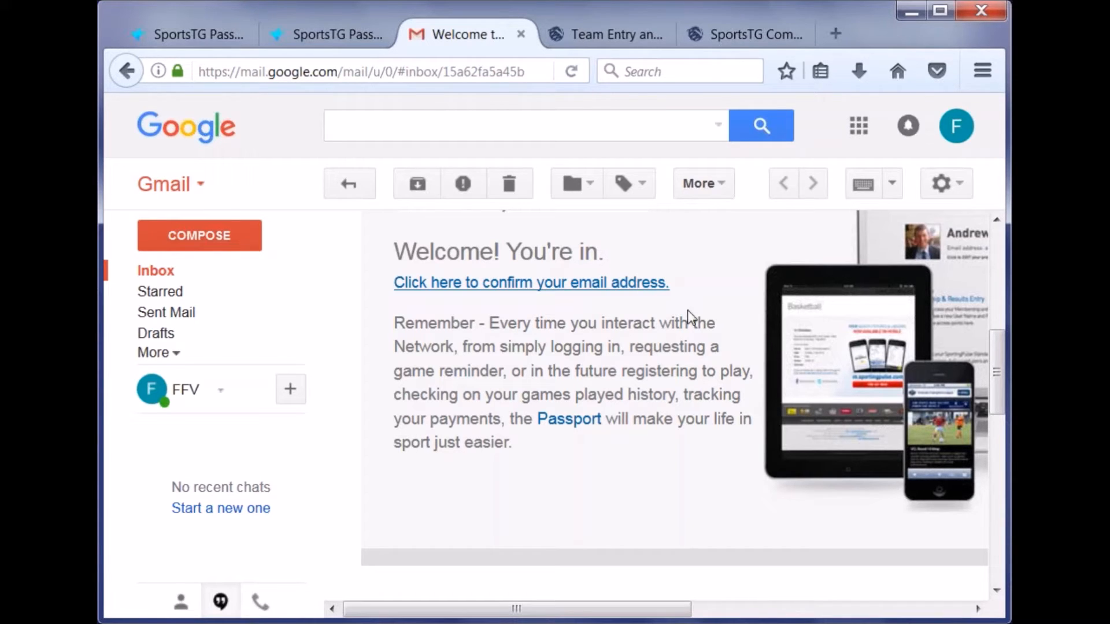
pyautogui.click(207, 41)
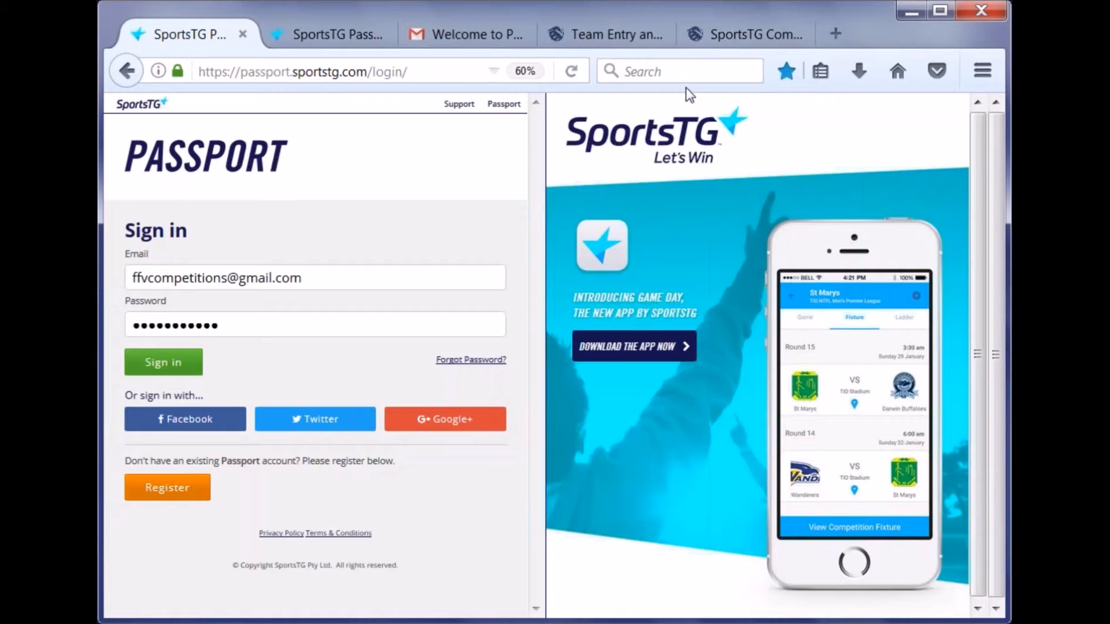
# - From the Team Entry page, open the SportsTG Competitions - Access page in a new tab
pyautogui.click(616, 37)
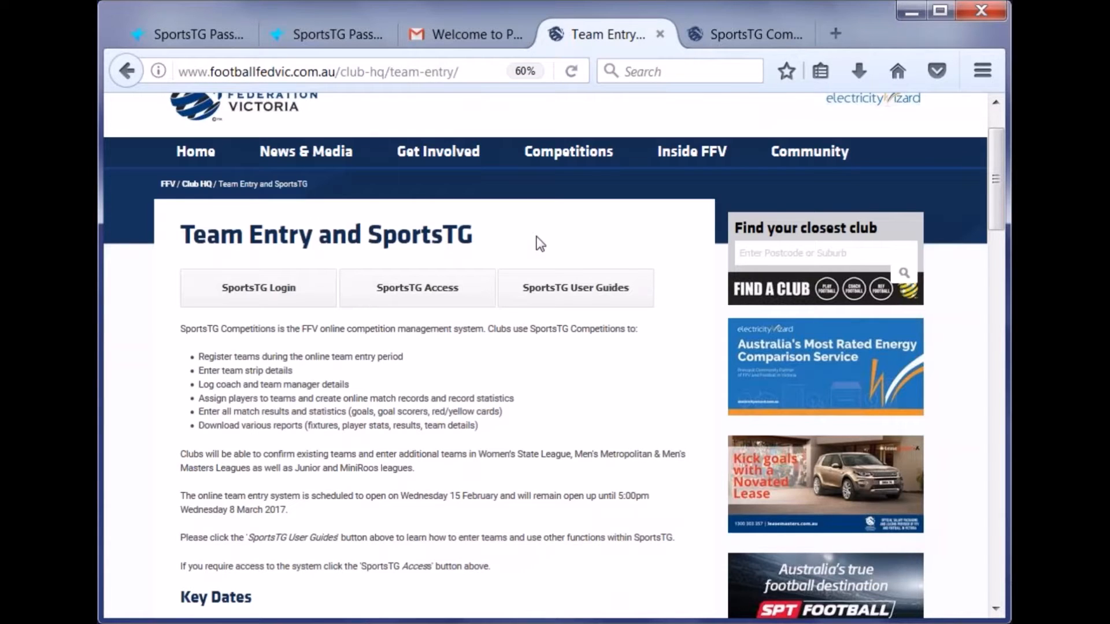
pyautogui.rightClick(414, 288)
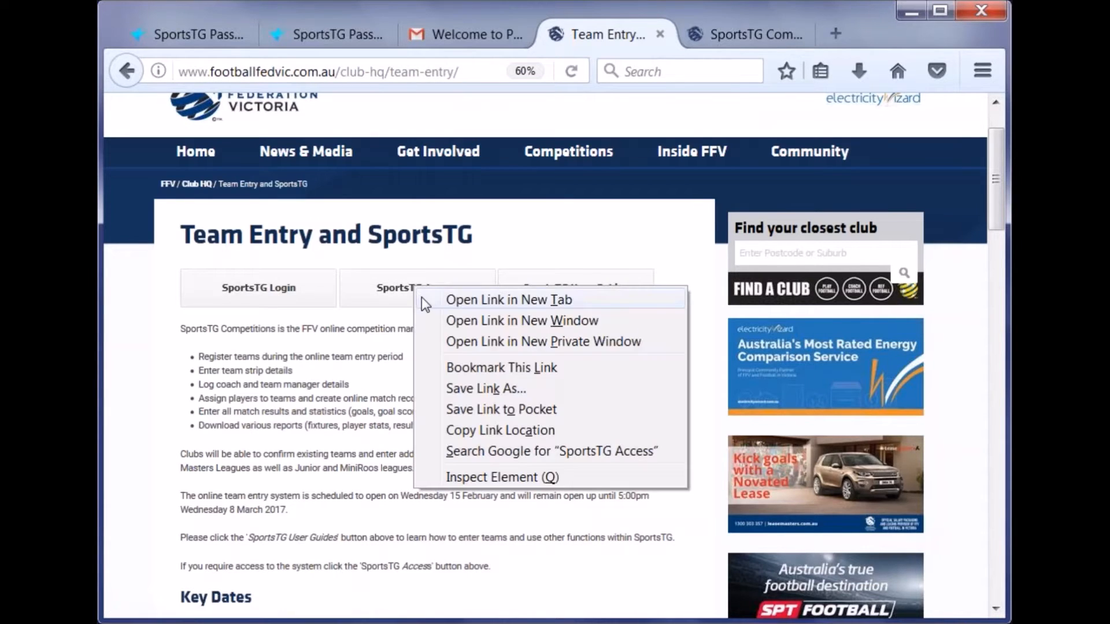
pyautogui.click(509, 300)
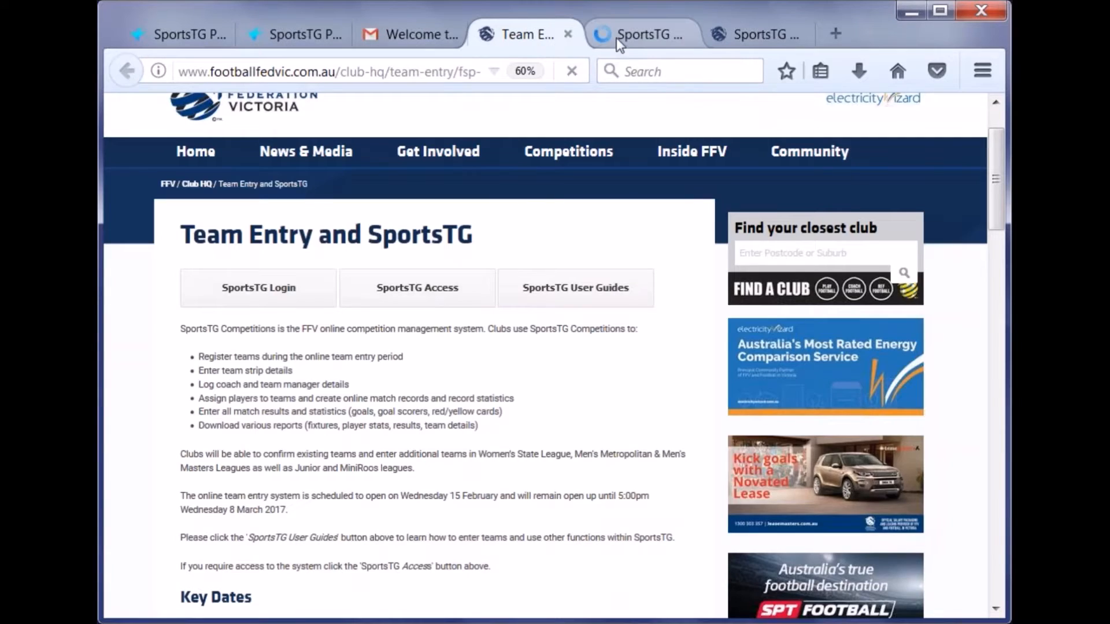
pyautogui.click(617, 37)
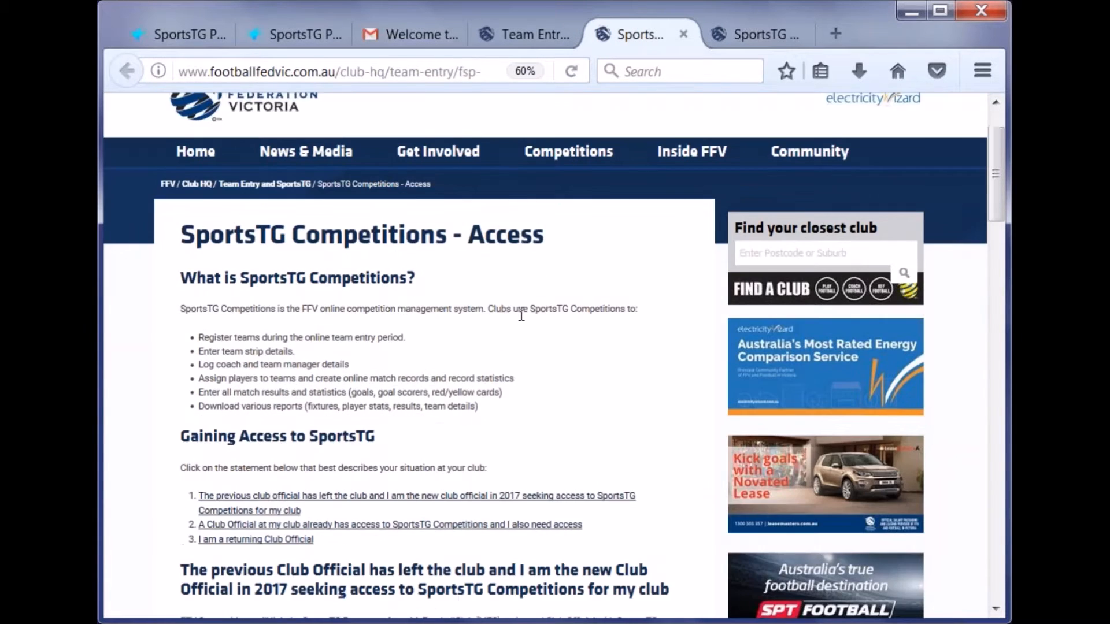
pyautogui.scroll(-5, 521, 315)
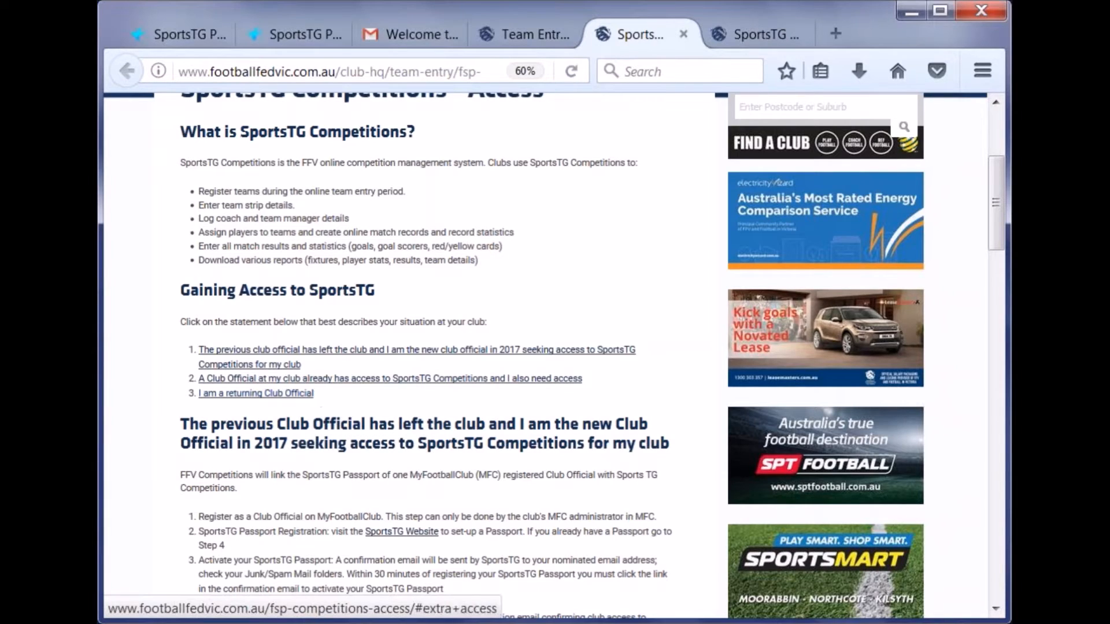
# - Jump to the section for clubs already having access and open the Access Request Form in a new tab
pyautogui.click(280, 382)
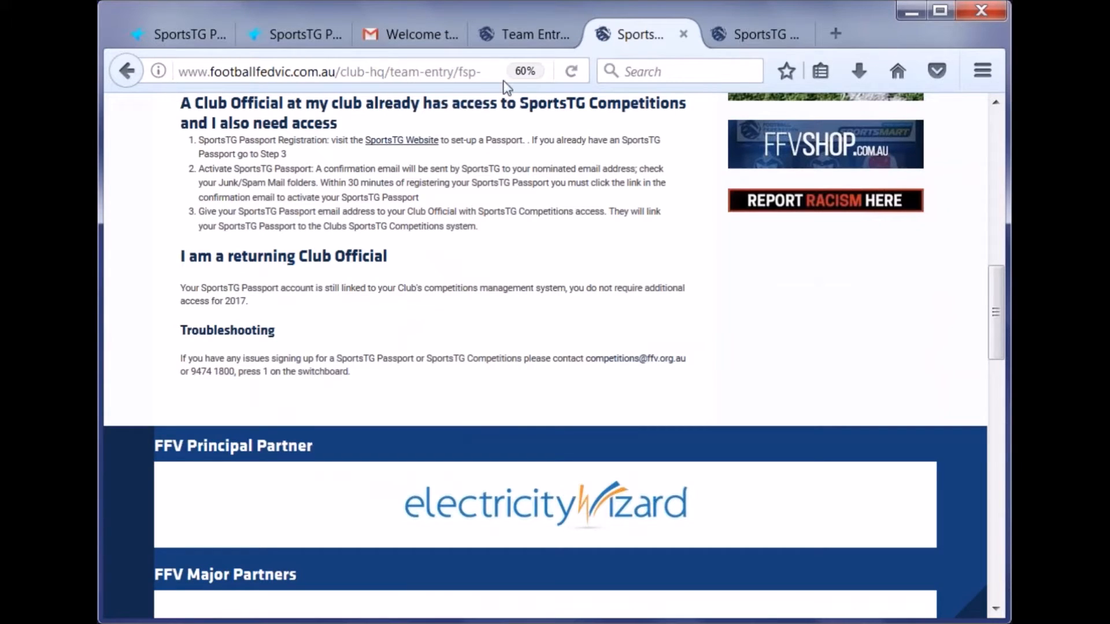
pyautogui.scroll(3, 496, 187)
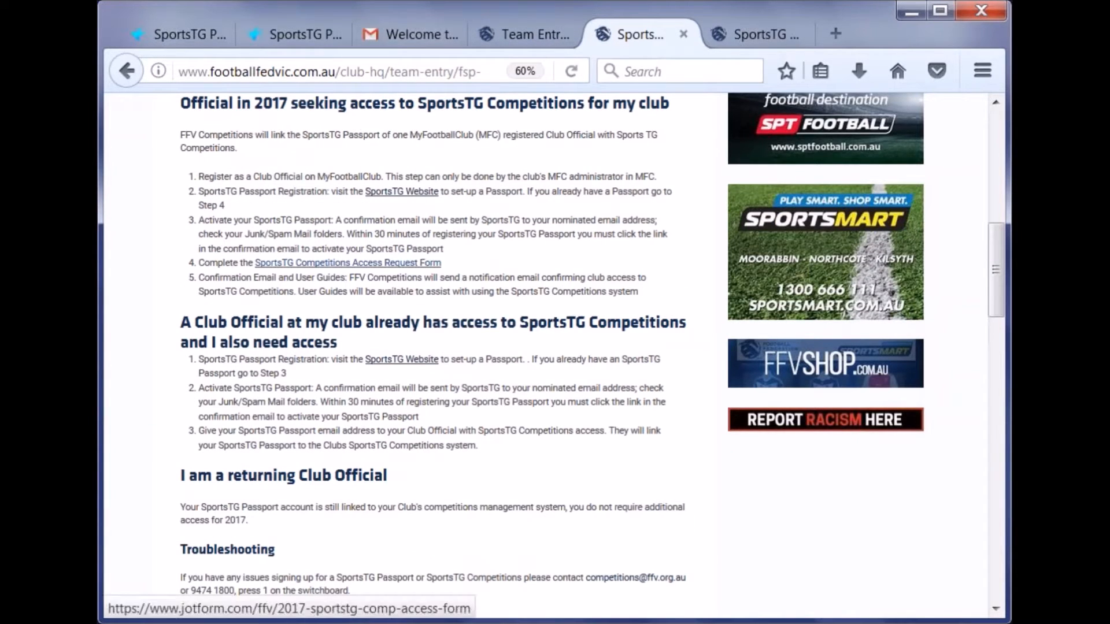
pyautogui.rightClick(398, 264)
pyautogui.click(428, 281)
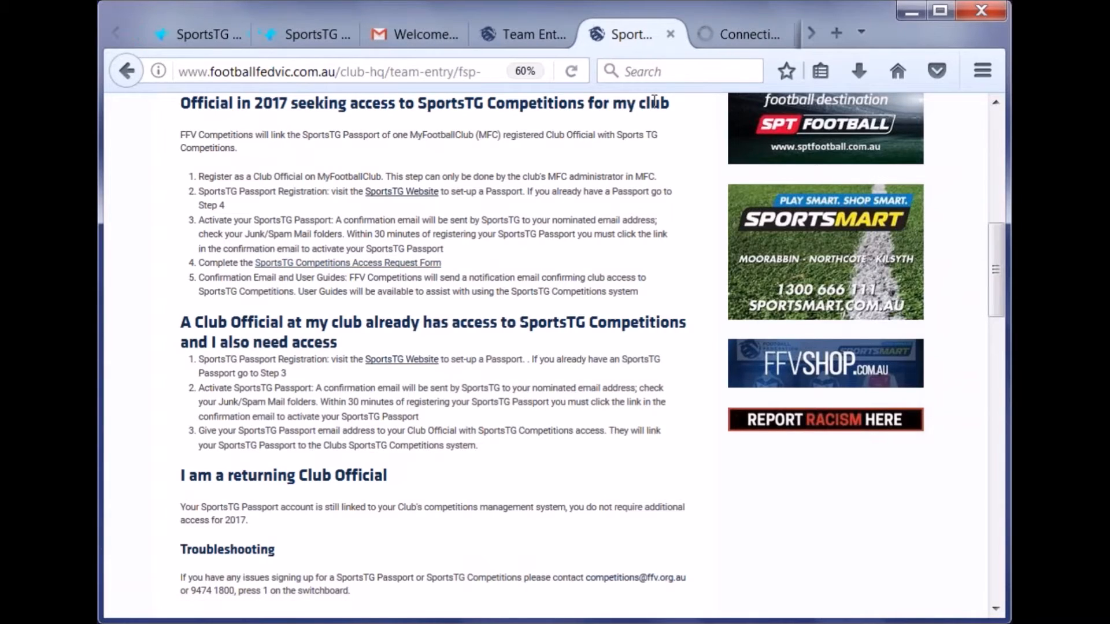
# - Scroll through the Jotform access request form, then go back to the Access page
pyautogui.click(720, 37)
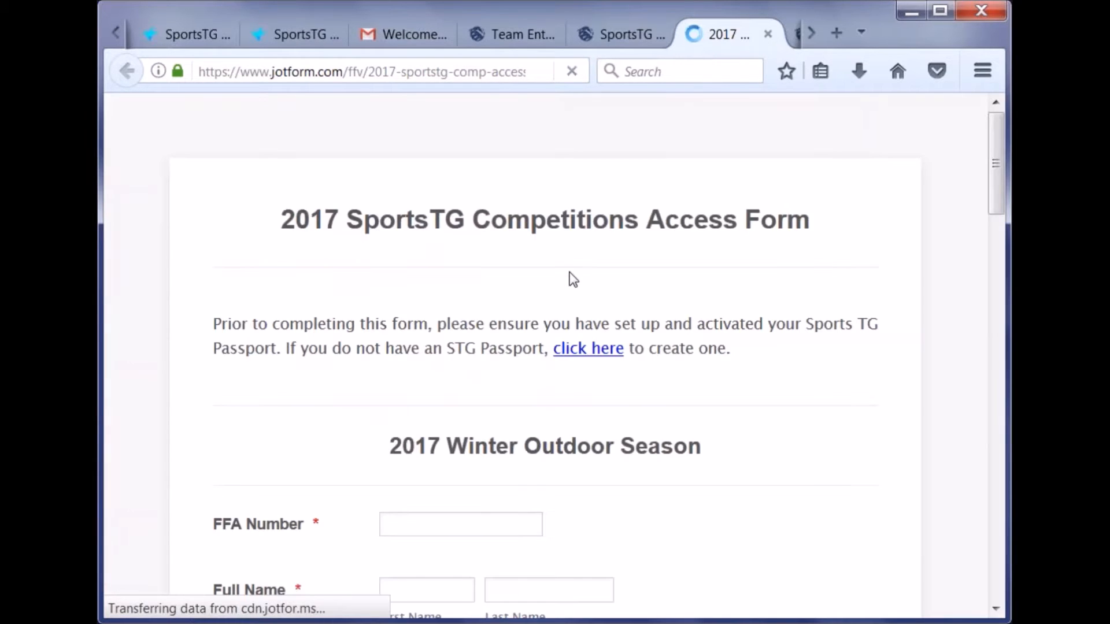
pyautogui.scroll(-6, 572, 279)
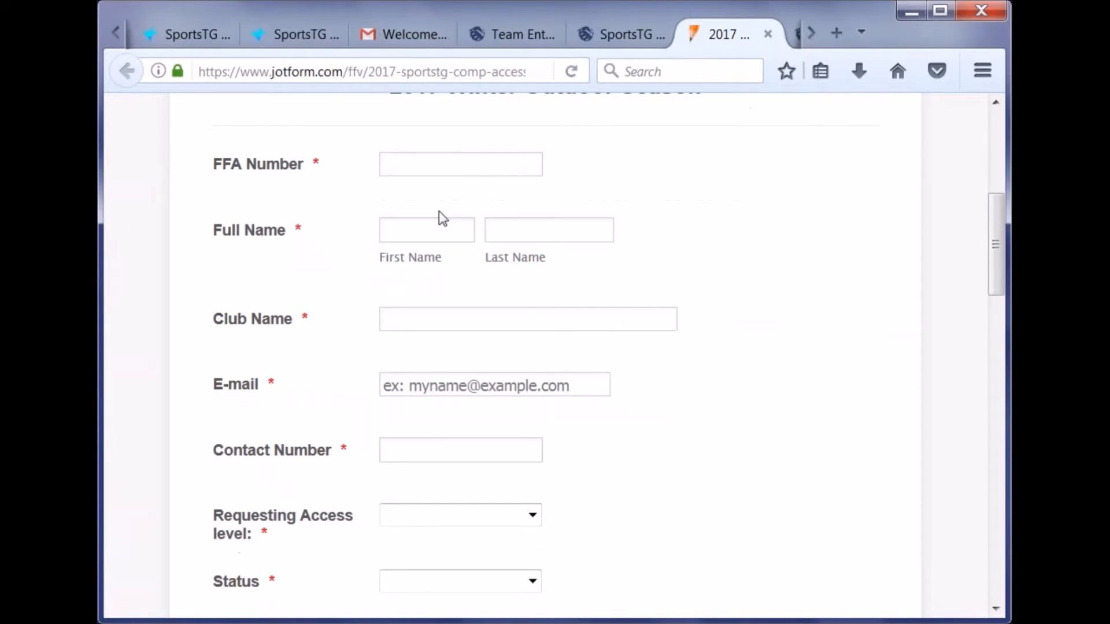
pyautogui.scroll(-2, 443, 219)
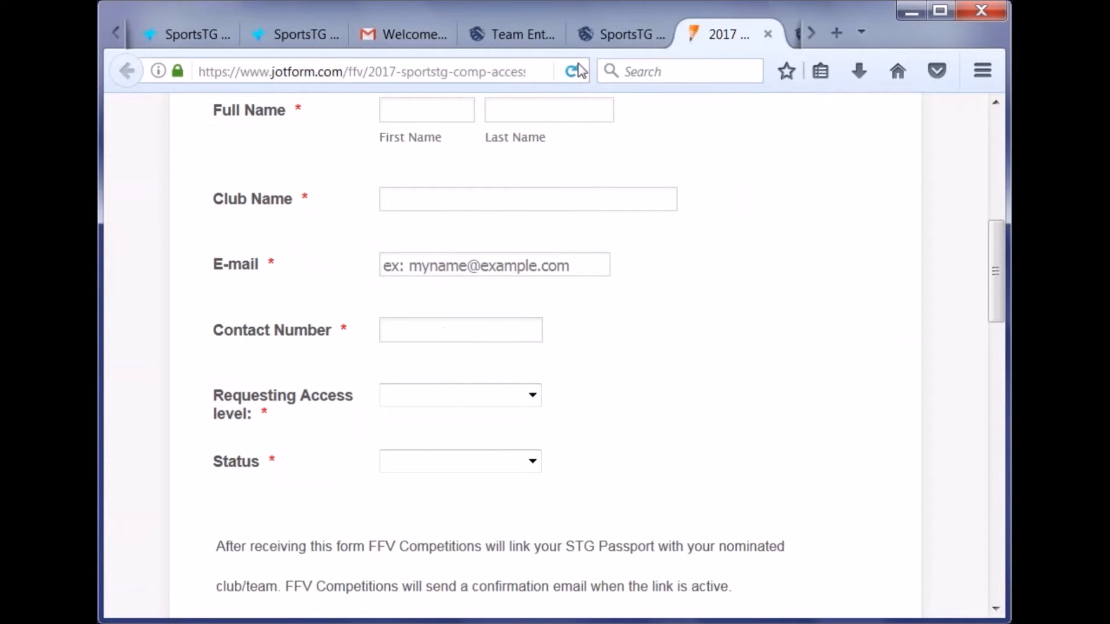
pyautogui.click(621, 34)
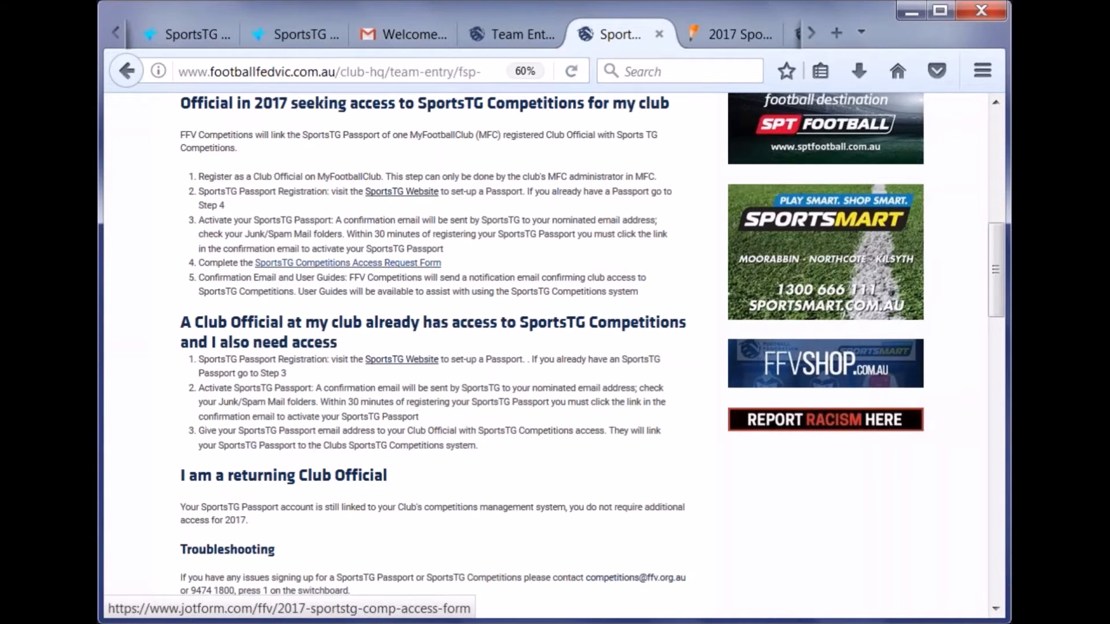
pyautogui.scroll(10, 410, 269)
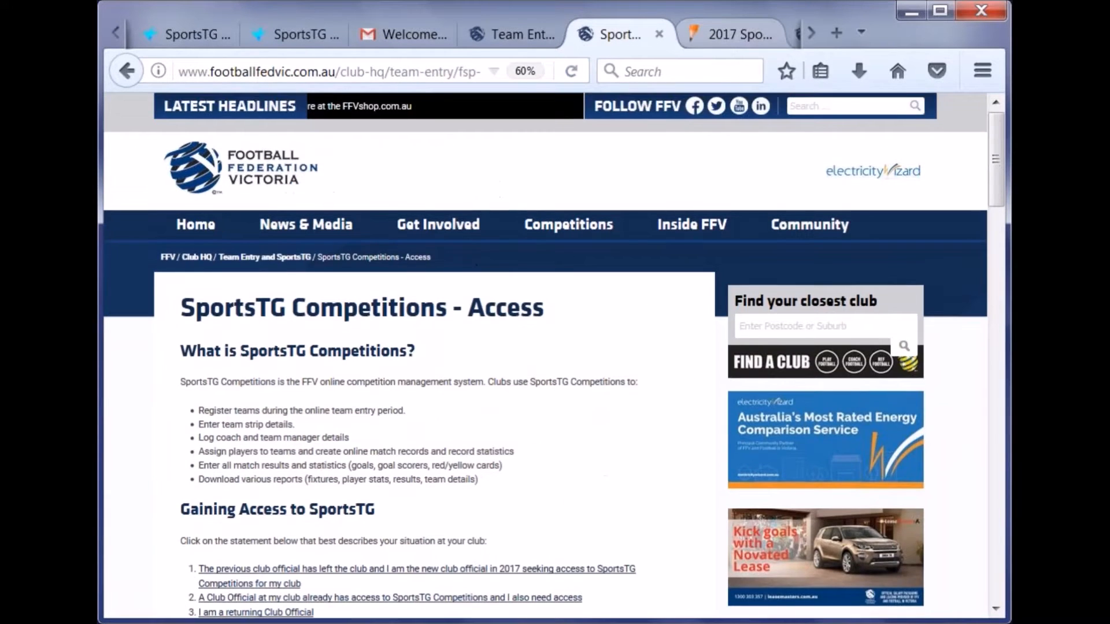
# - Return to the access request form, press its Submit button, then go back to the Access page
pyautogui.click(701, 27)
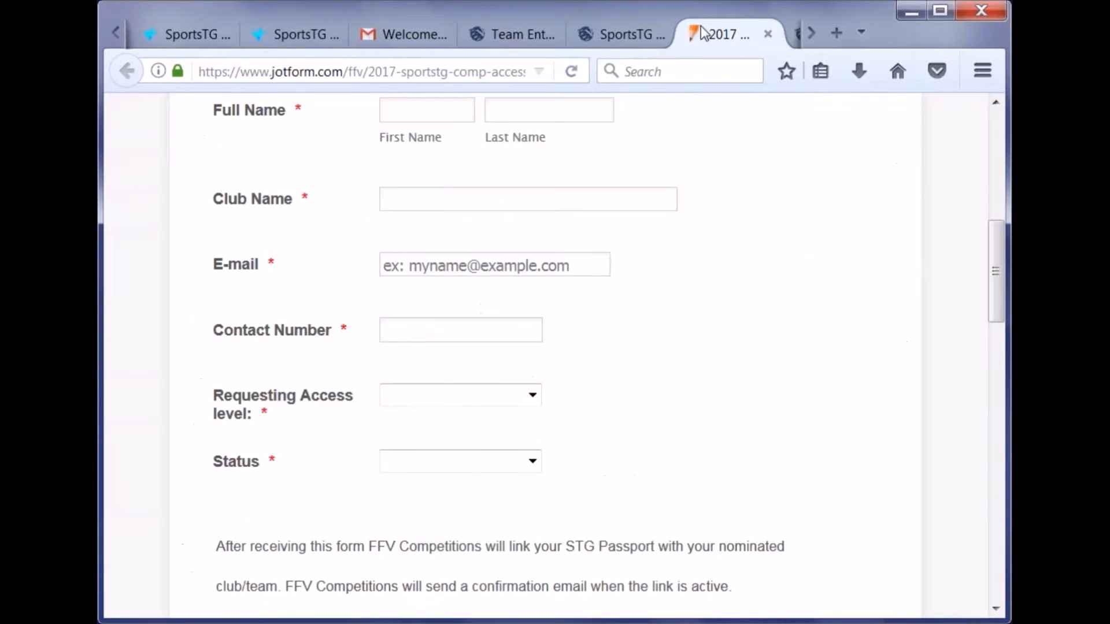
pyautogui.scroll(-10, 688, 264)
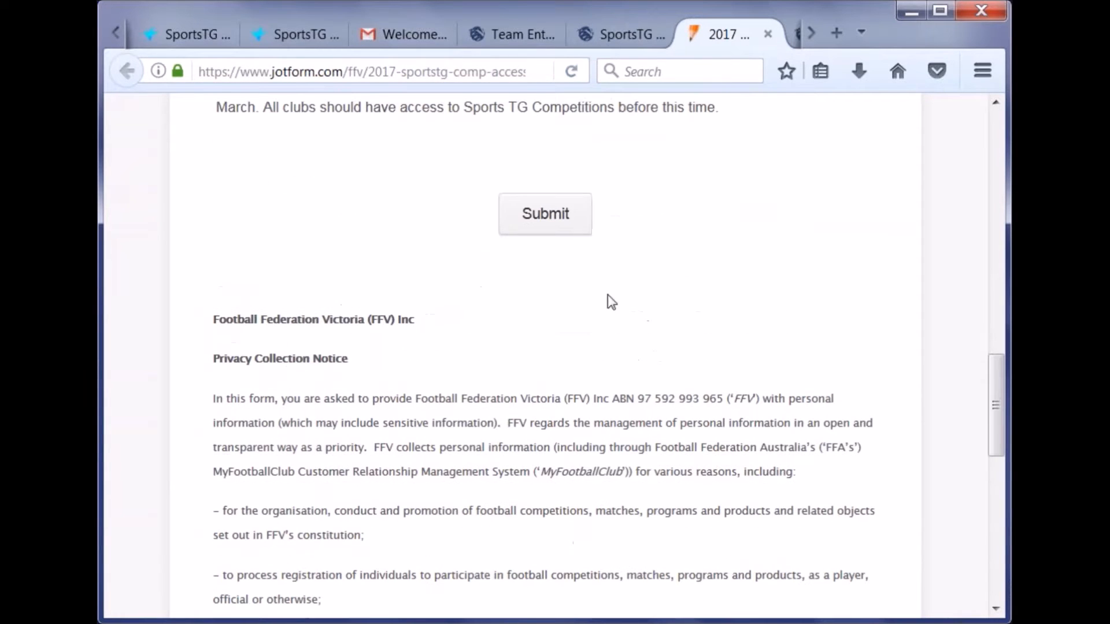
pyautogui.click(546, 227)
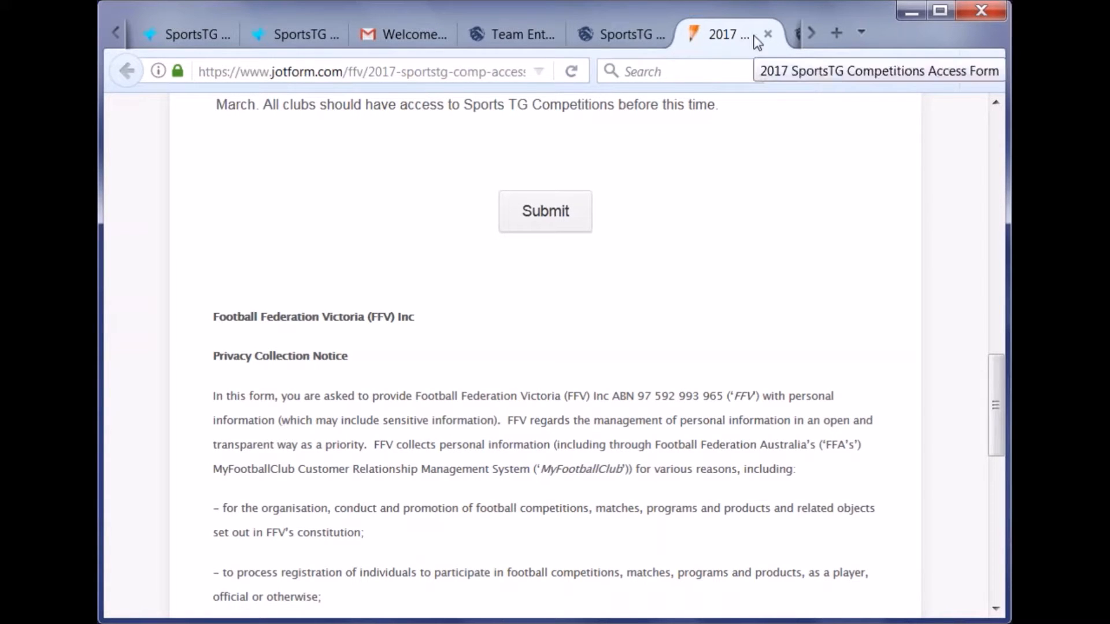
pyautogui.click(624, 33)
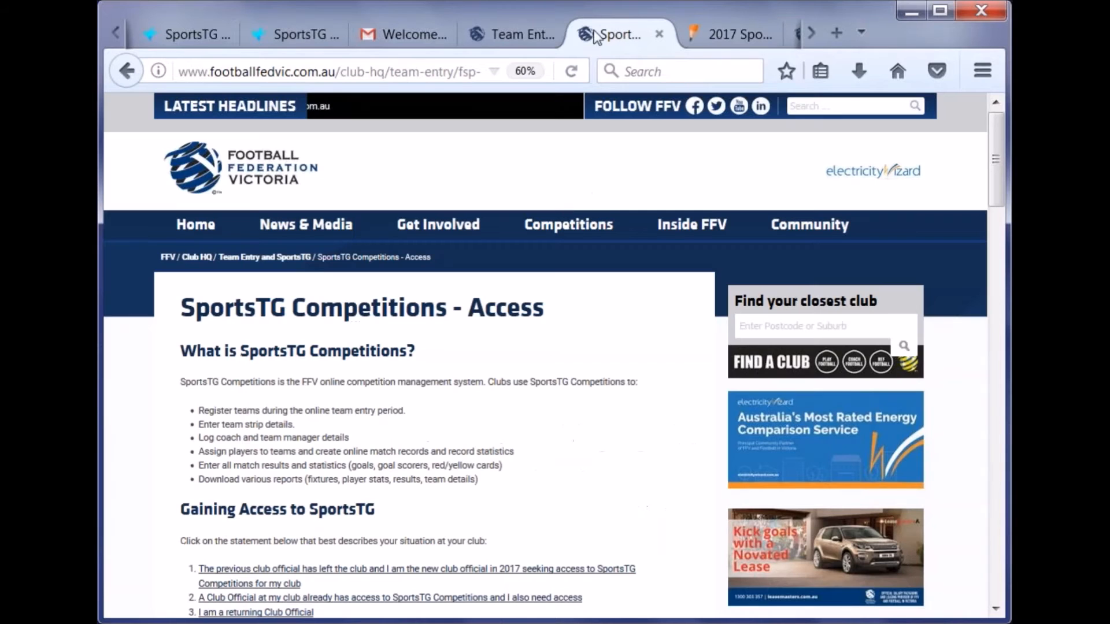
# - Close the Access, Jotform and User Guides tabs, returning to the Passport sign-in page
pyautogui.click(661, 33)
pyautogui.click(661, 33)
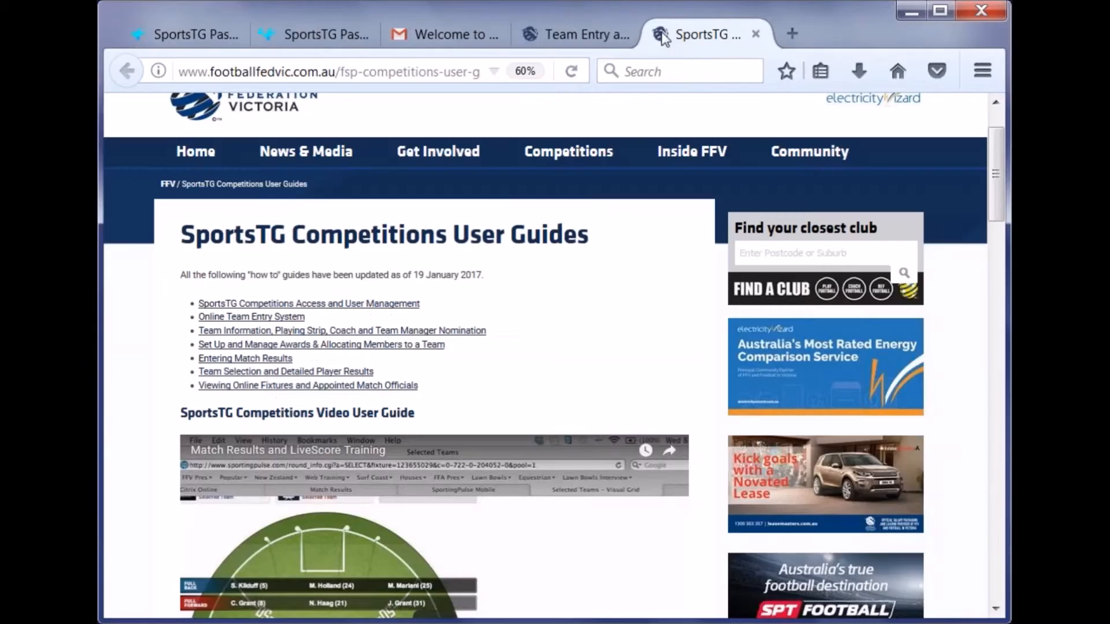
pyautogui.click(757, 34)
pyautogui.click(214, 34)
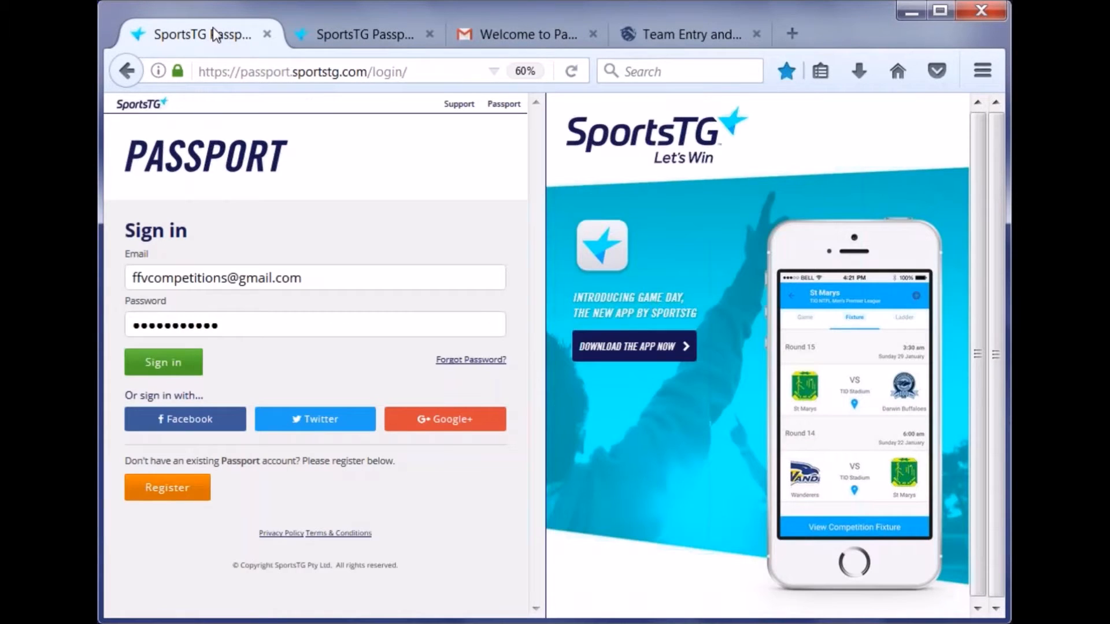
# - Sign in to SportsTG Passport and dismiss Firefox's save-login prompt
pyautogui.click(165, 371)
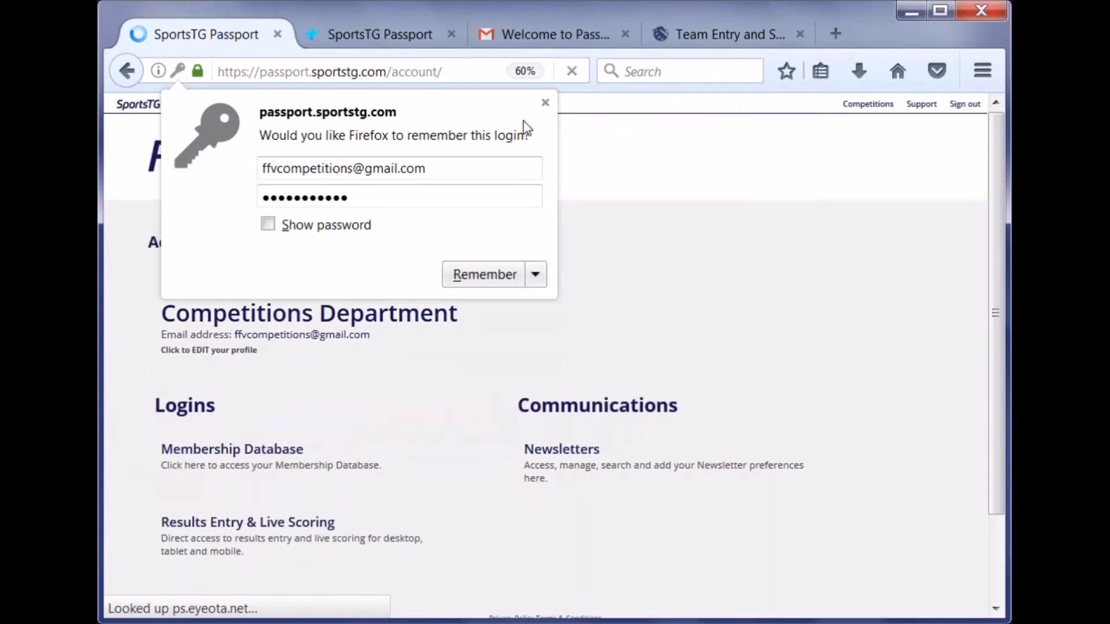
pyautogui.click(545, 102)
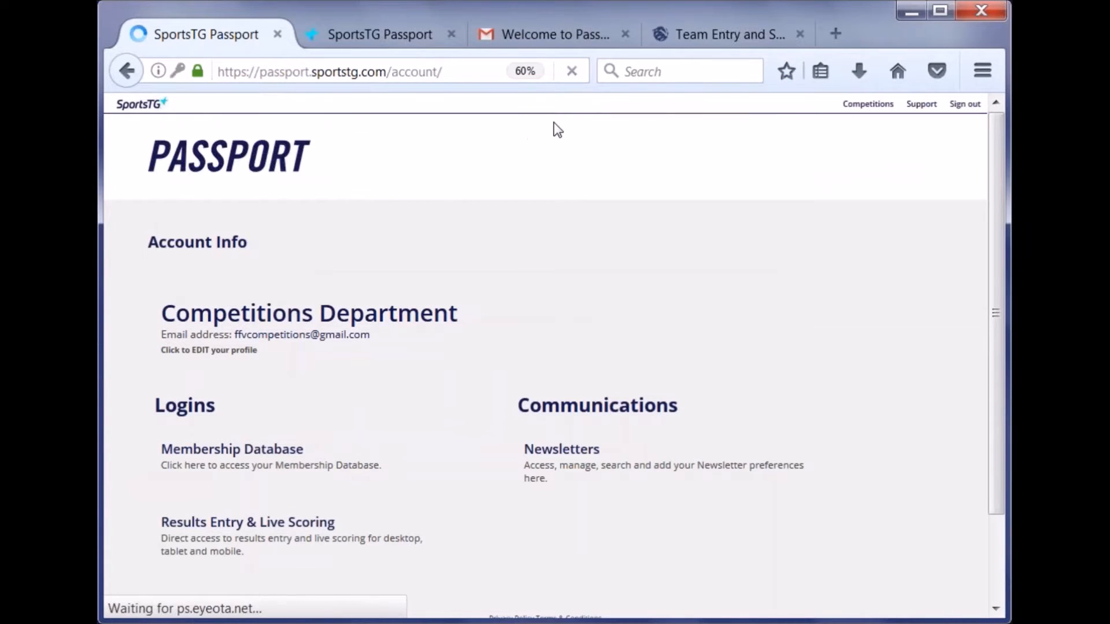
pyautogui.scroll(-2, 573, 144)
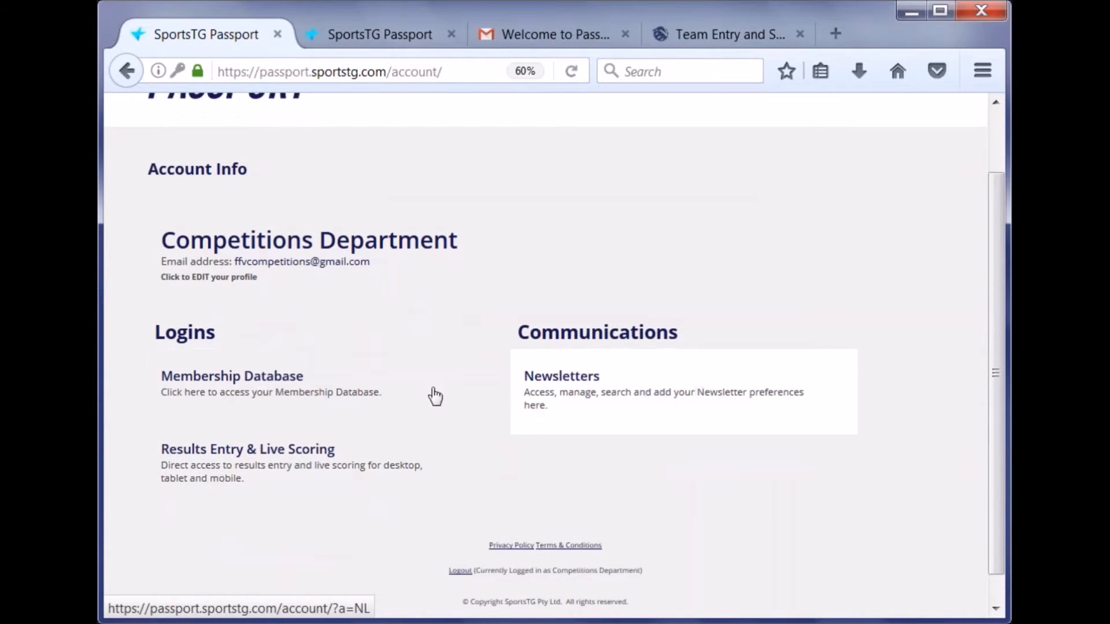
pyautogui.scroll(-1, 260, 376)
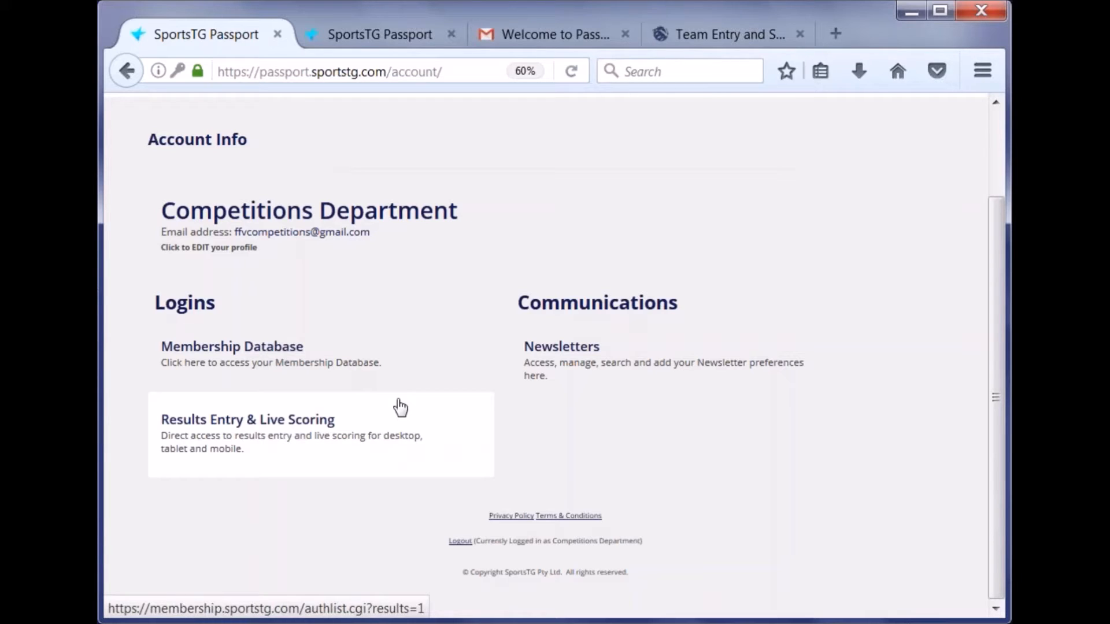
# - Open the Membership Database for the Football Federation Victoria (Club) account
pyautogui.click(385, 372)
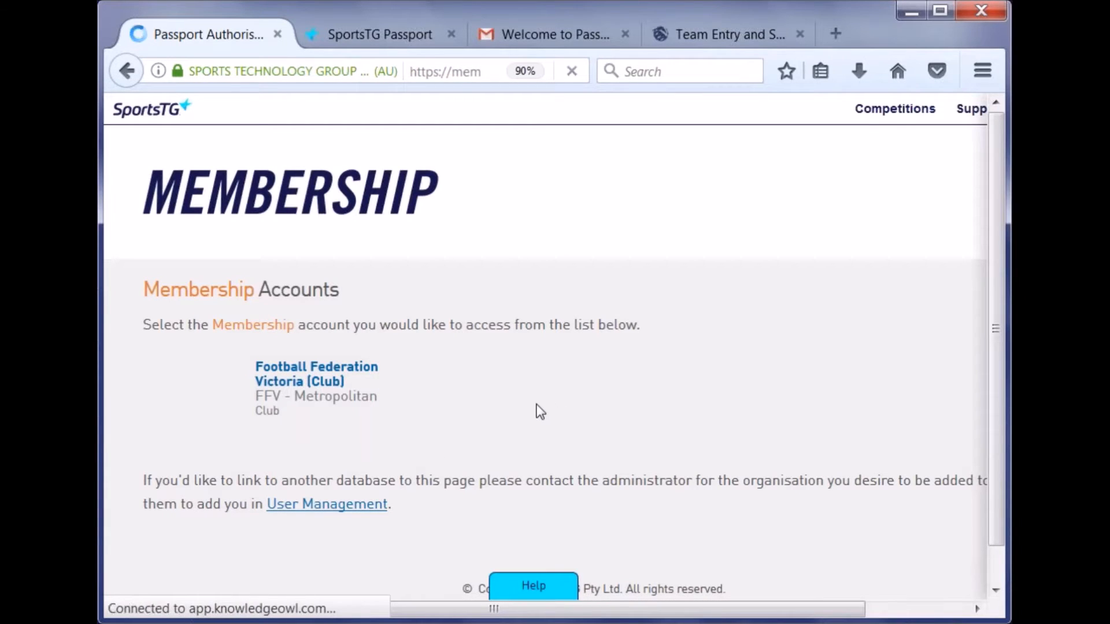
pyautogui.click(400, 422)
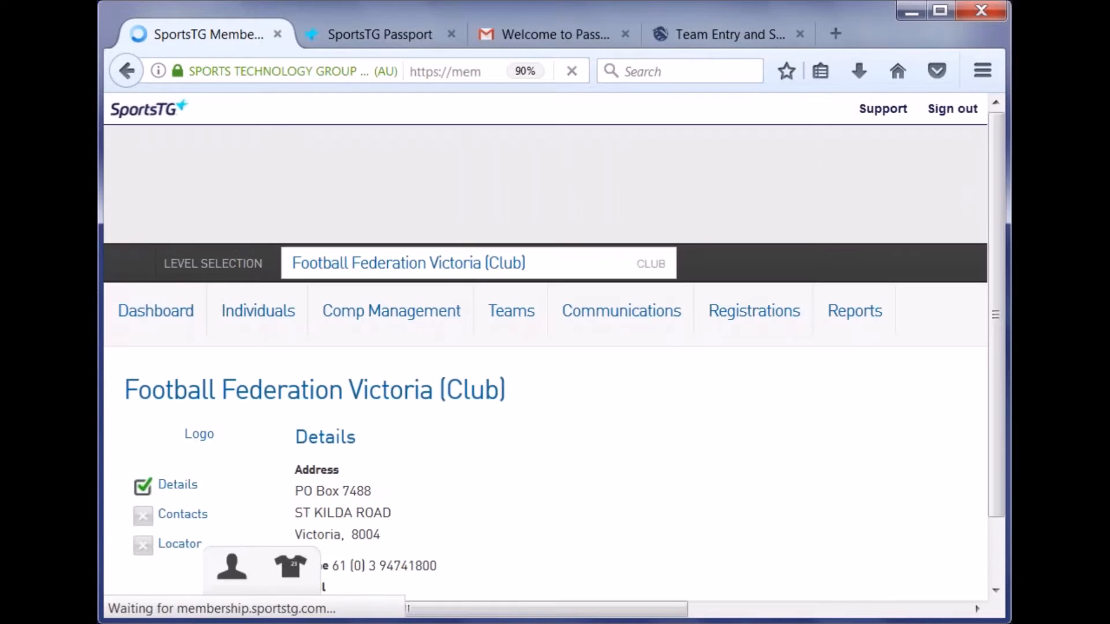
pyautogui.scroll(-5, 389, 421)
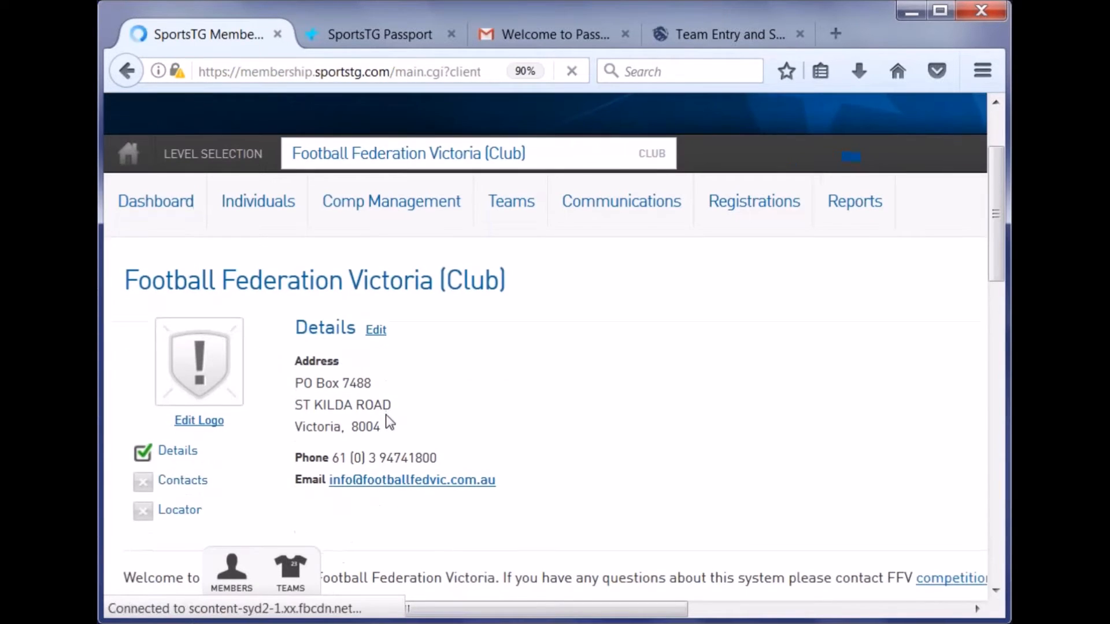
pyautogui.scroll(-7, 437, 414)
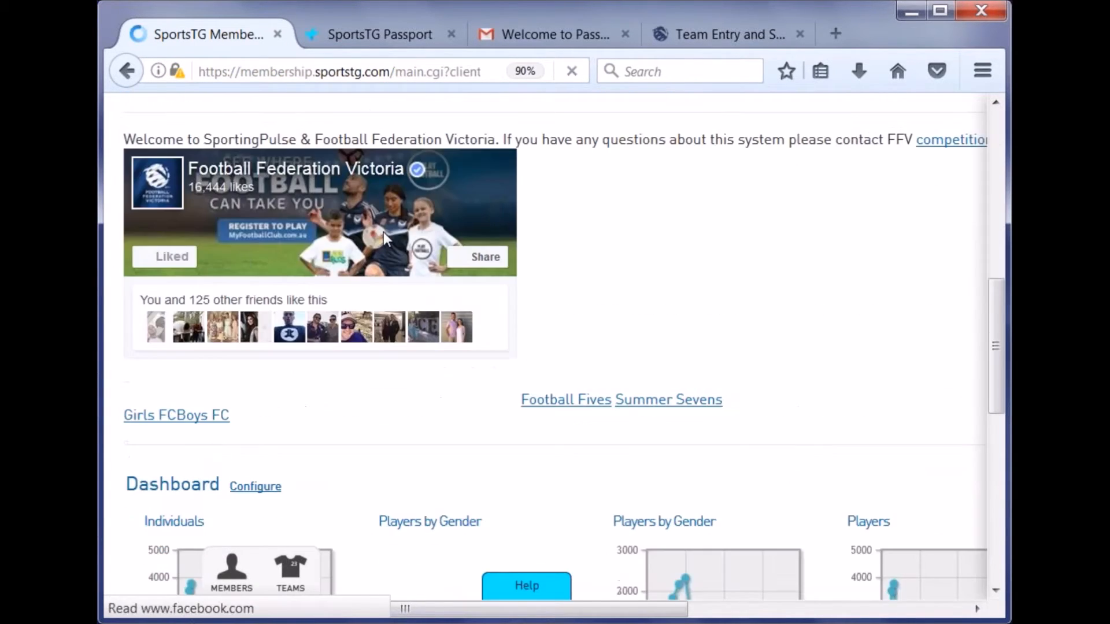
pyautogui.scroll(-1, 749, 296)
pyautogui.scroll(-3, 752, 260)
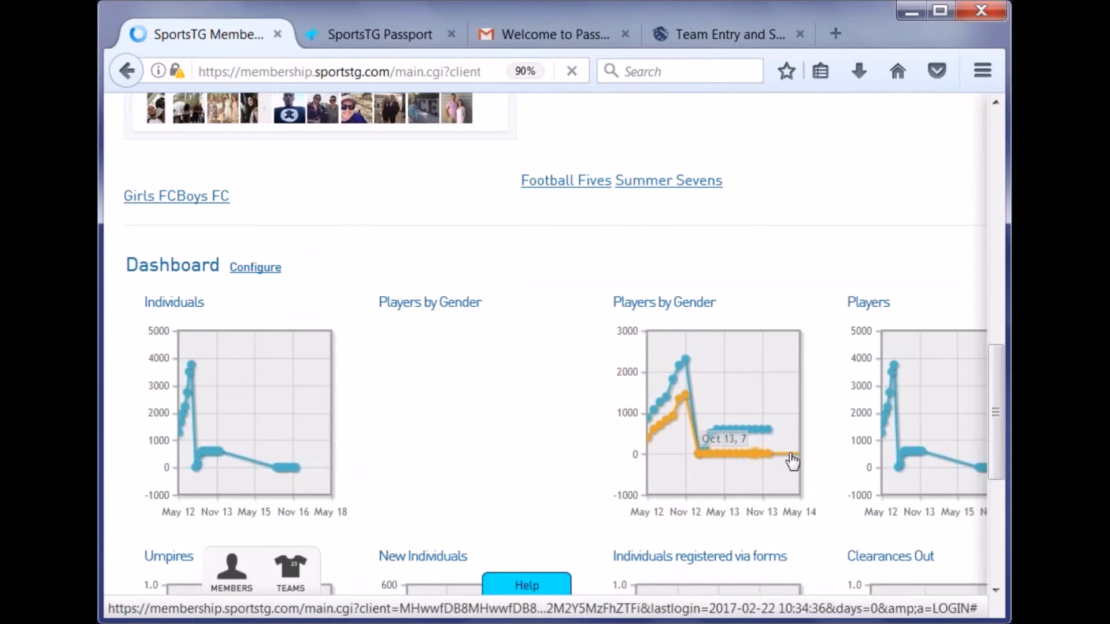
pyautogui.scroll(12, 832, 372)
pyautogui.scroll(4, 831, 372)
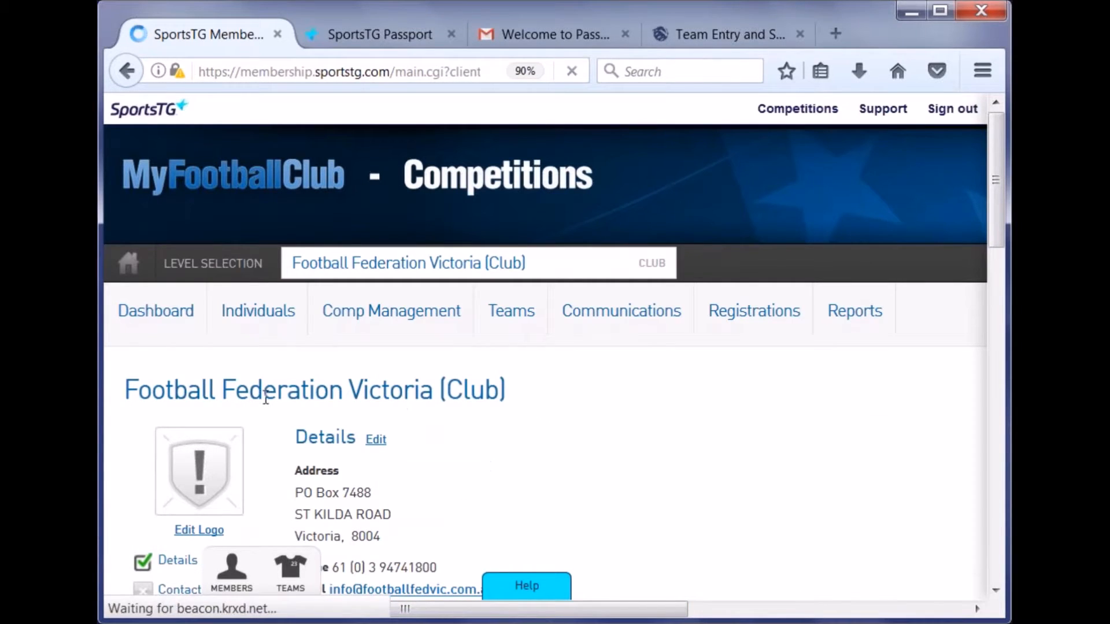
# - Drag the horizontal scrollbar right to reveal the dashboard's gear icon
pyautogui.moveTo(378, 326)
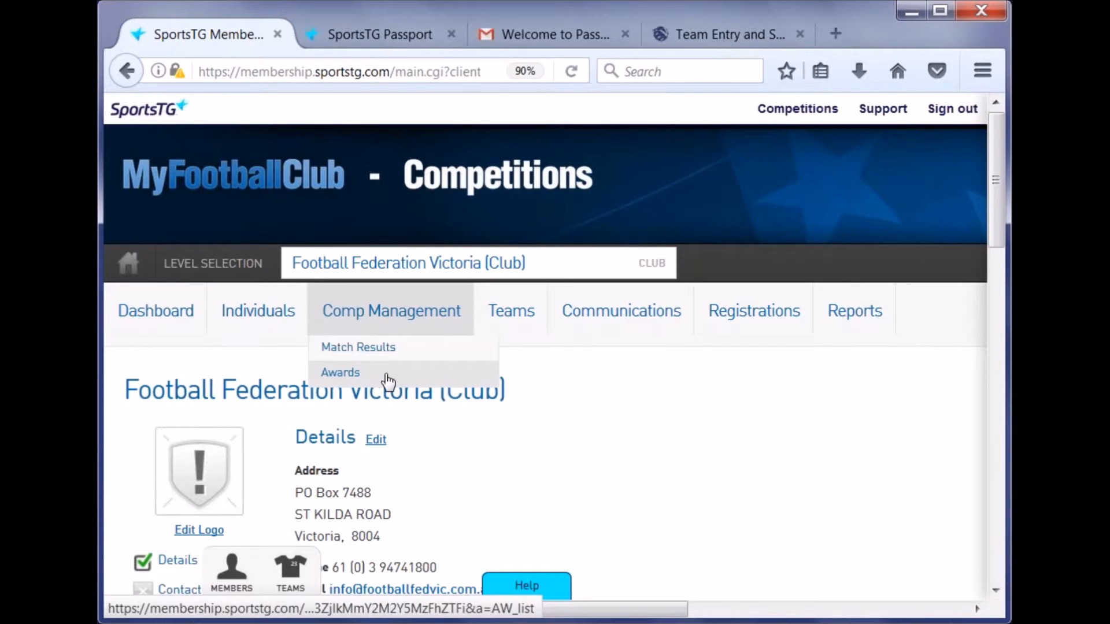
pyautogui.moveTo(515, 322)
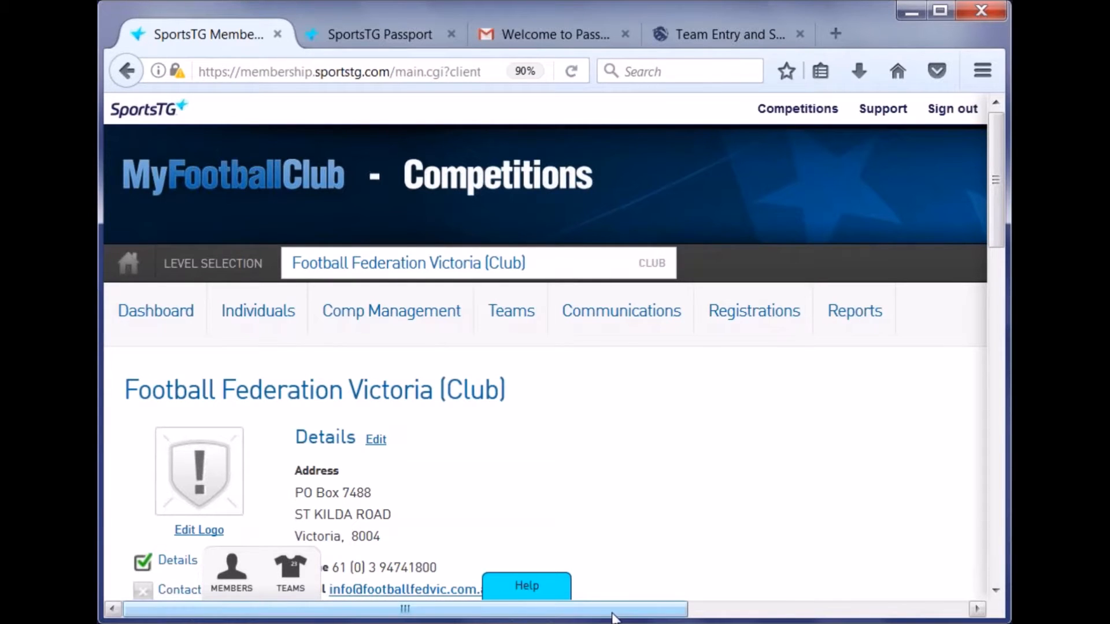
pyautogui.moveTo(406, 616); pyautogui.dragTo(735, 622)
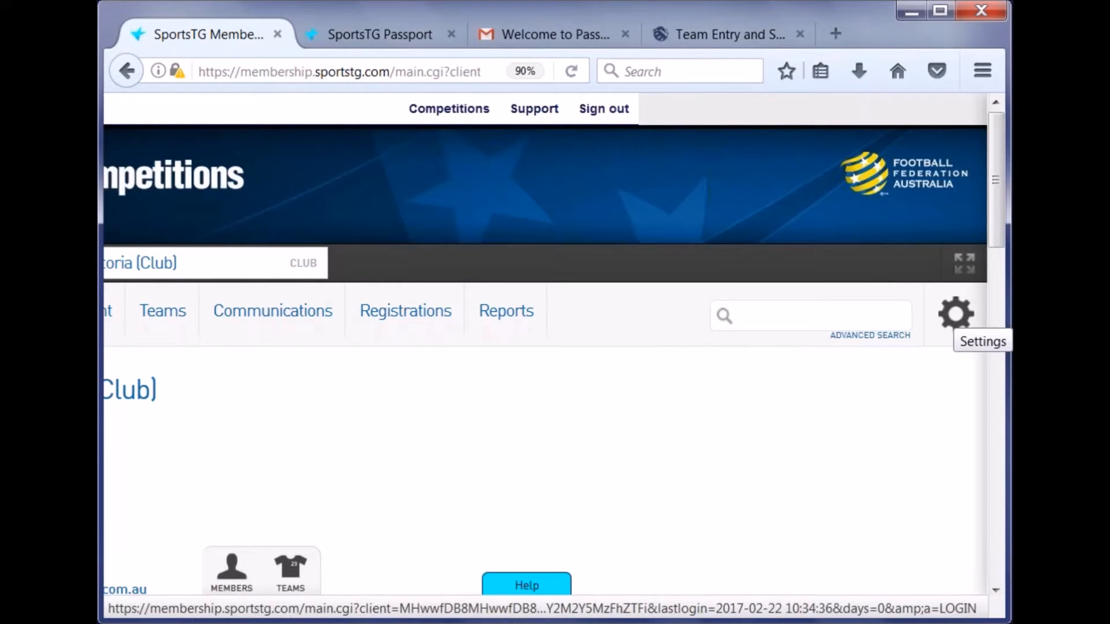
# - Open User Management from the club's gear menu and look over its authorised users
pyautogui.click(955, 315)
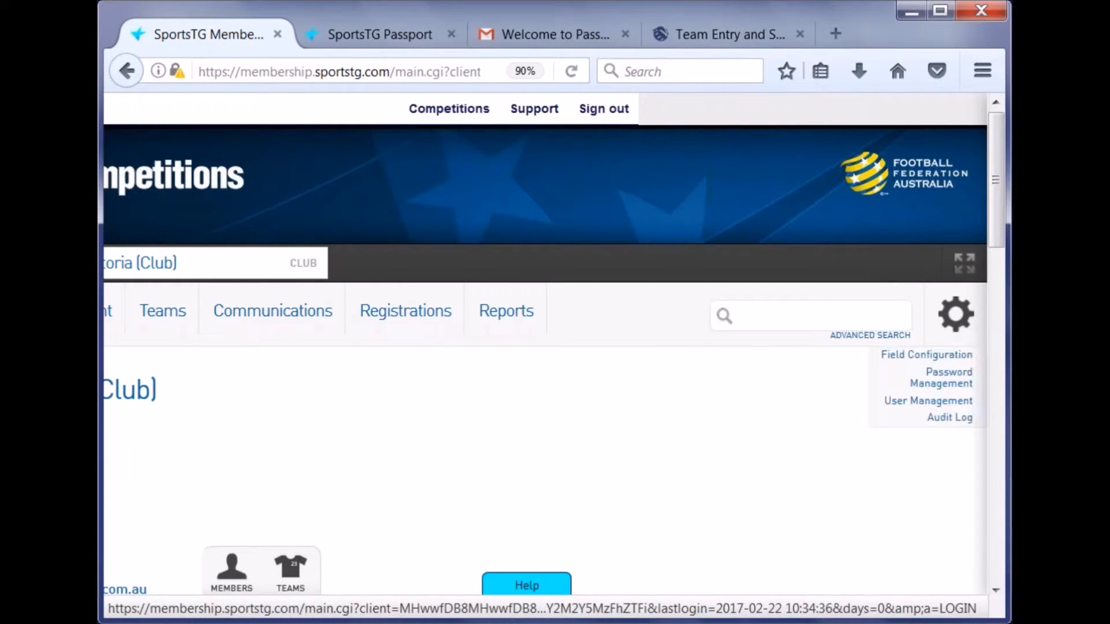
pyautogui.click(927, 405)
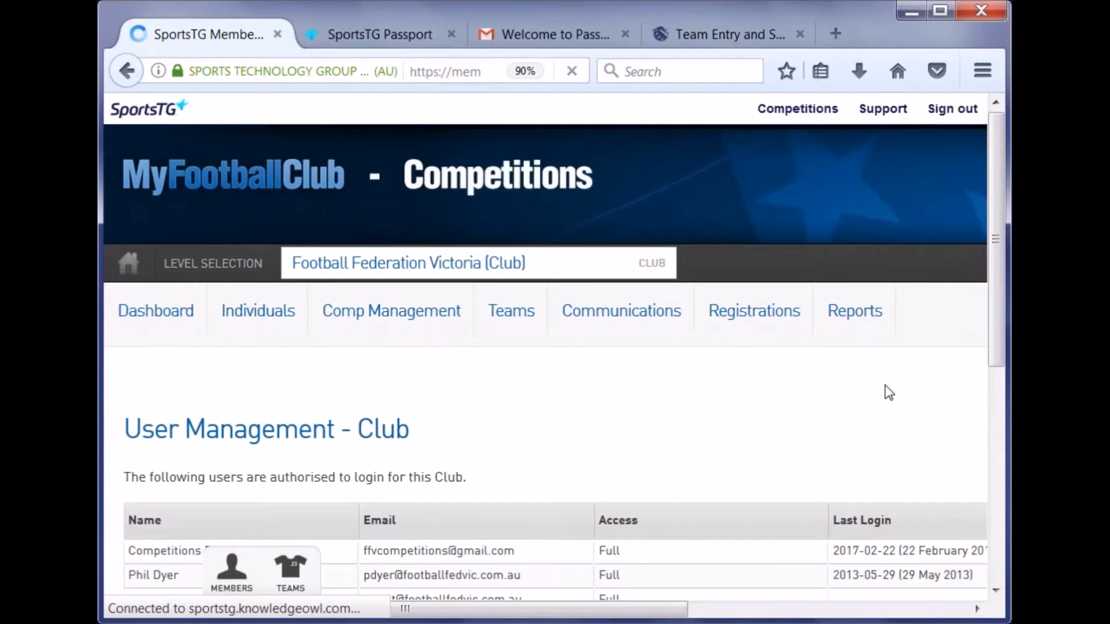
pyautogui.scroll(-3, 763, 373)
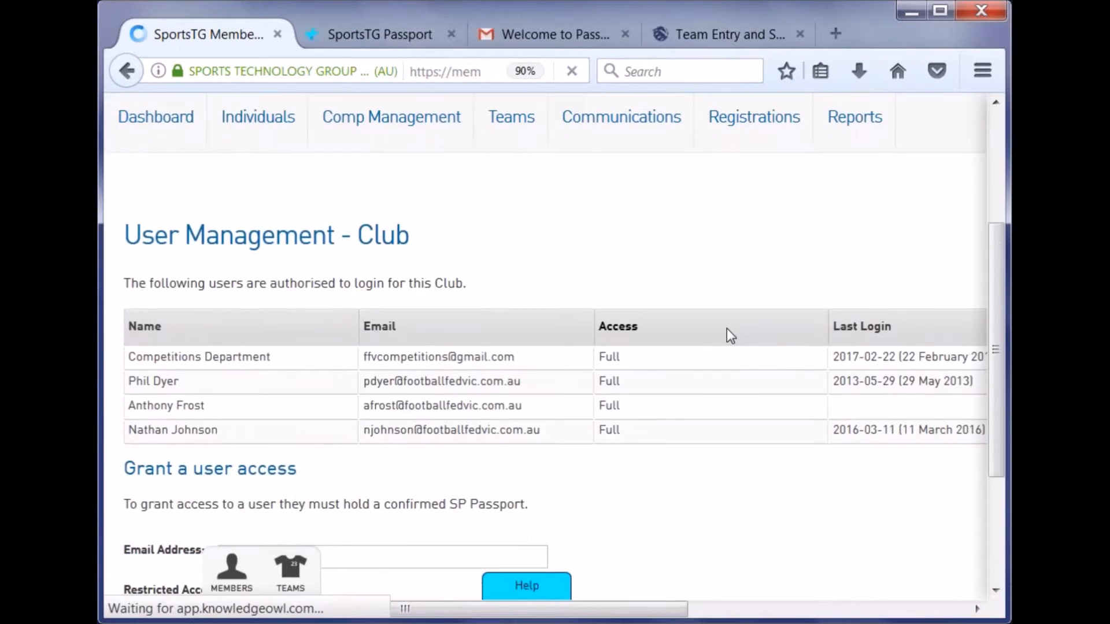
pyautogui.scroll(-2, 727, 328)
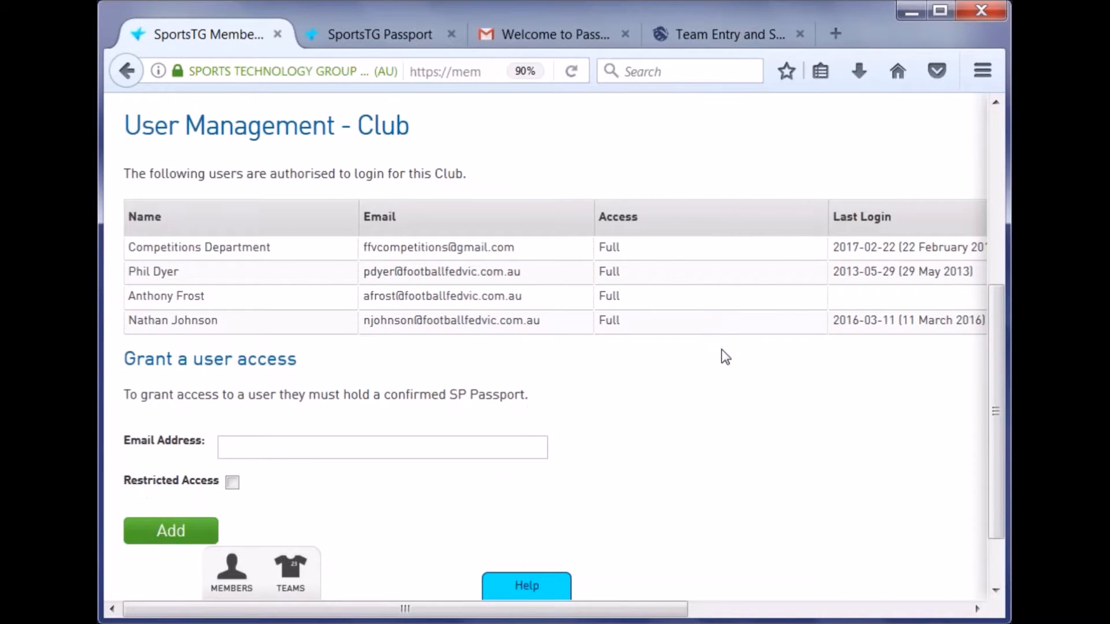
pyautogui.scroll(2, 721, 362)
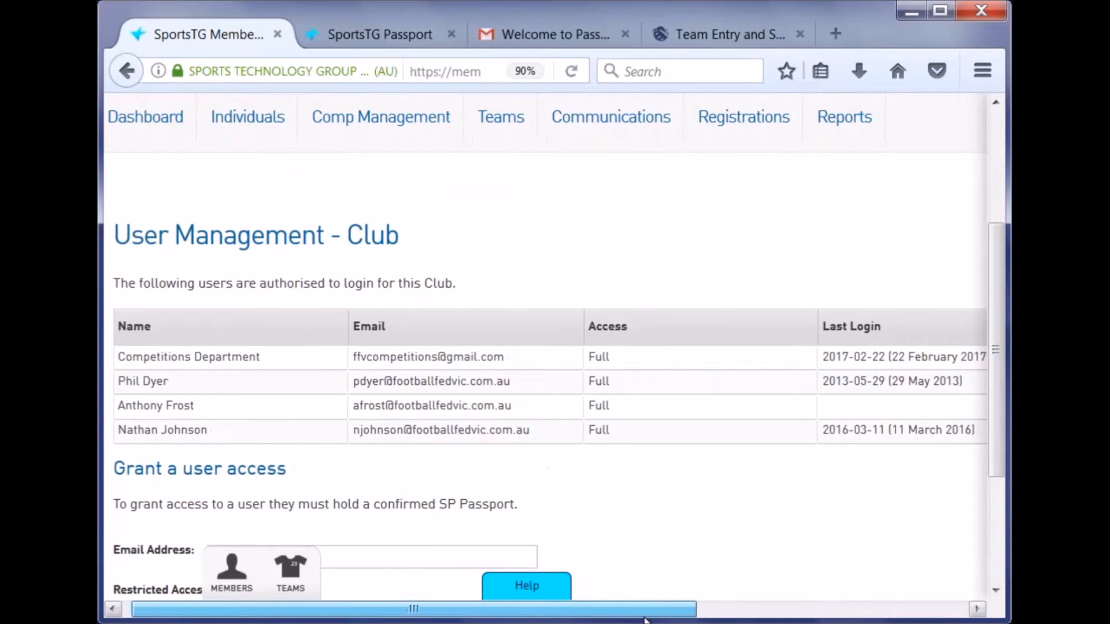
pyautogui.hscroll(1, 644, 612)
pyautogui.click(365, 360)
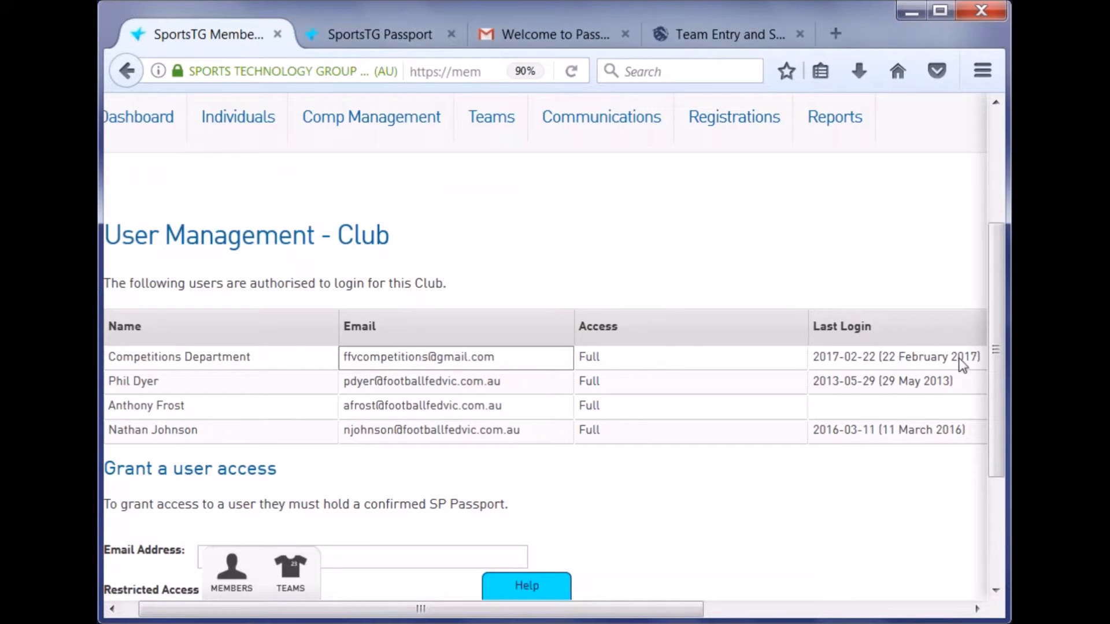
pyautogui.moveTo(671, 610); pyautogui.dragTo(837, 610)
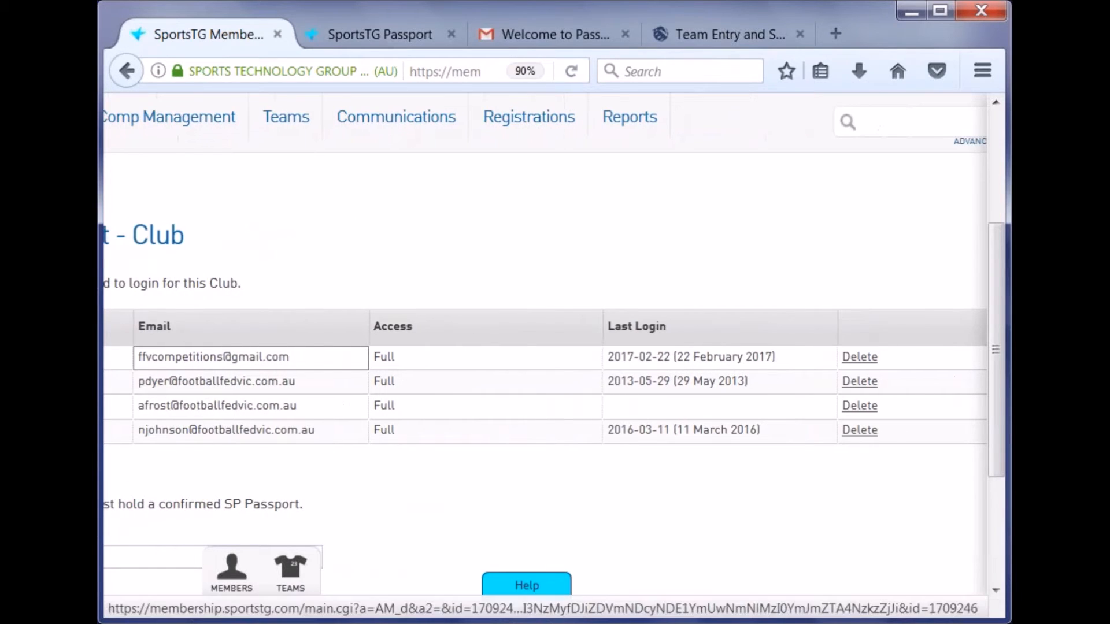
# - Start deleting the Competitions Department user but cancel, then select the Email Address field
pyautogui.click(860, 357)
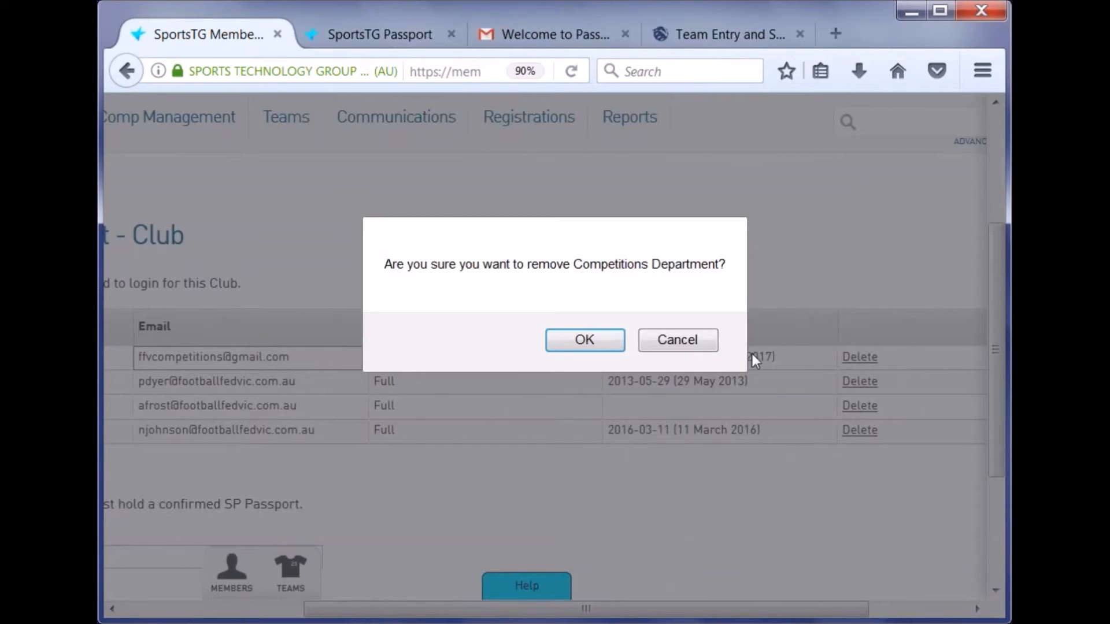
pyautogui.click(696, 348)
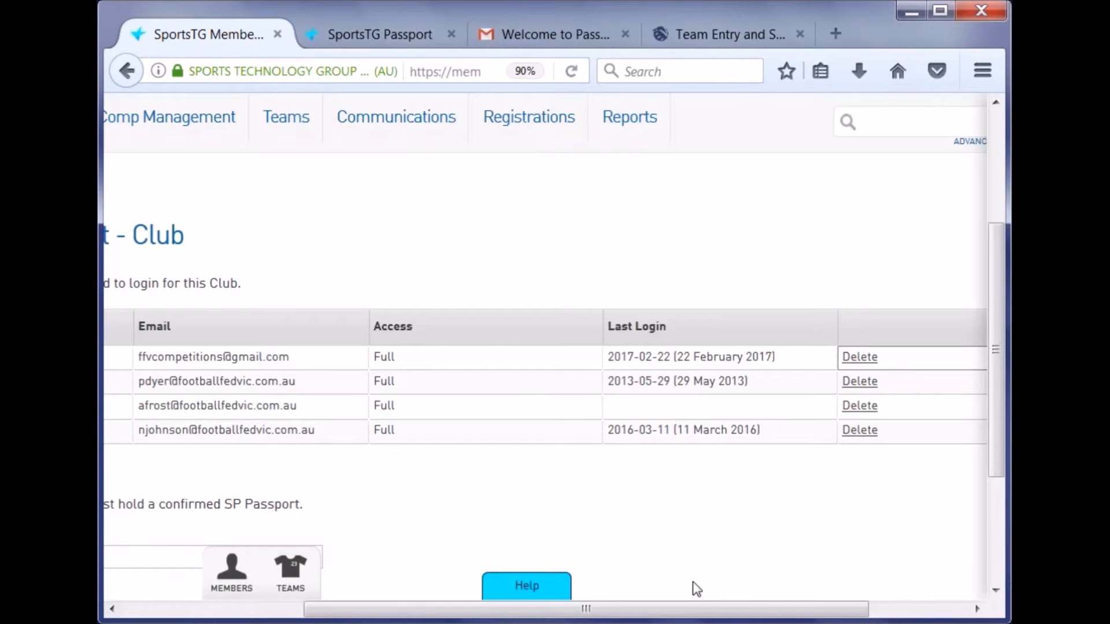
pyautogui.moveTo(629, 614); pyautogui.dragTo(447, 613)
pyautogui.scroll(-3, 375, 448)
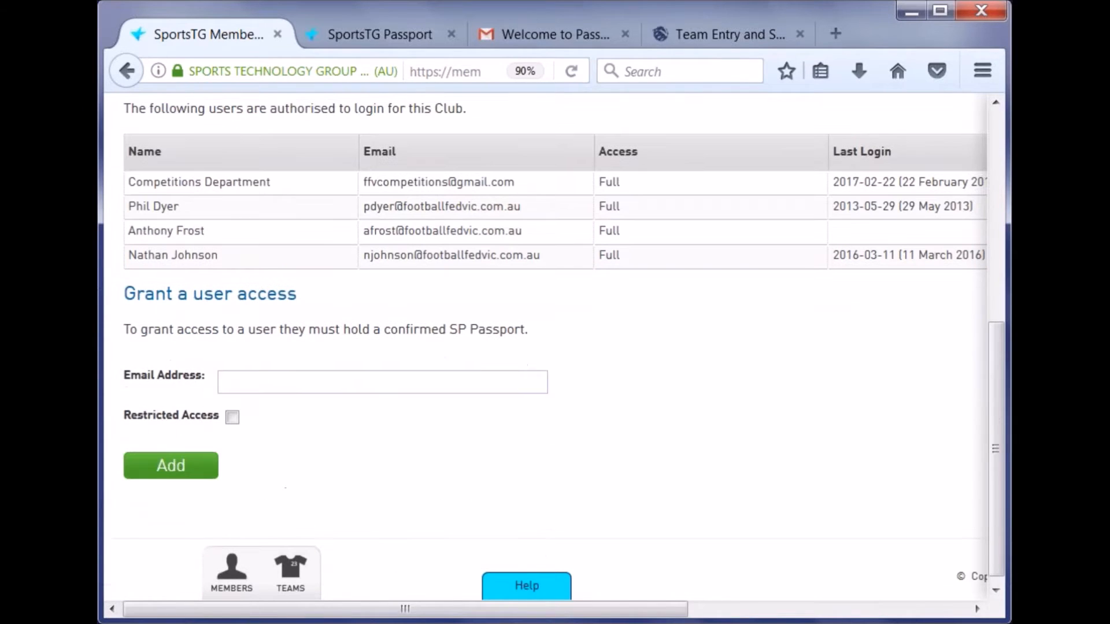
pyautogui.click(373, 377)
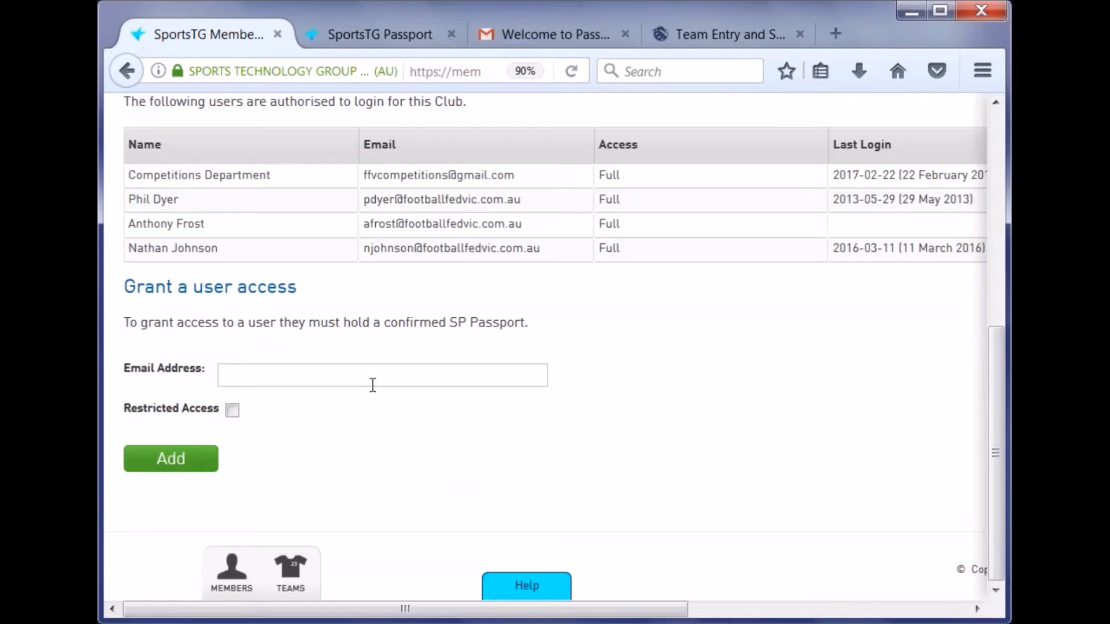
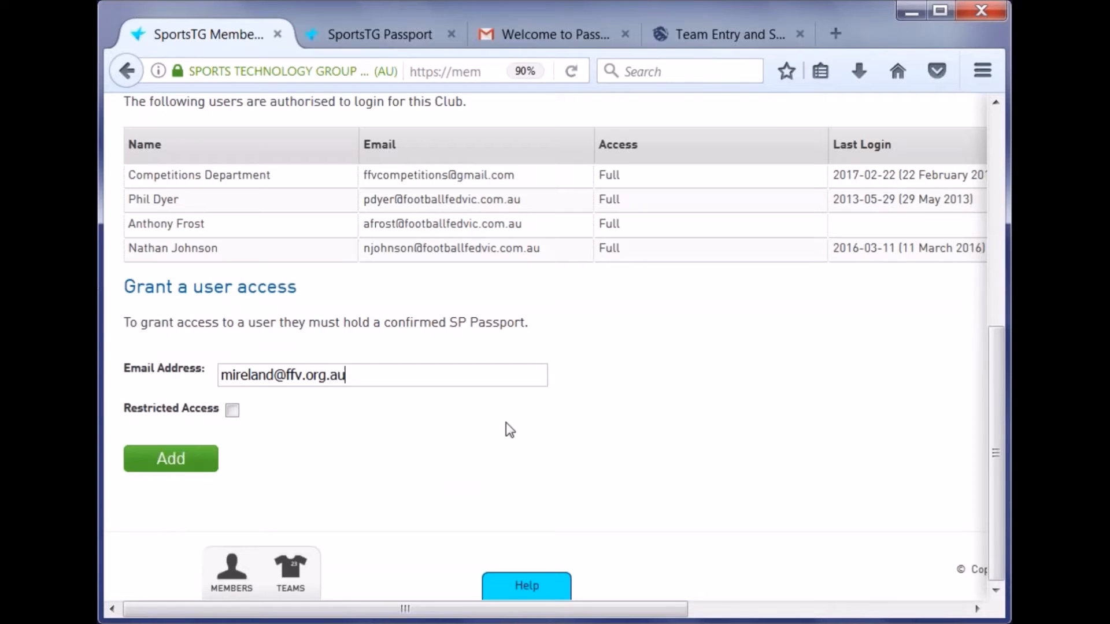
# - Grant club access to a new user by entering their e-mail address
pyautogui.click(199, 463)
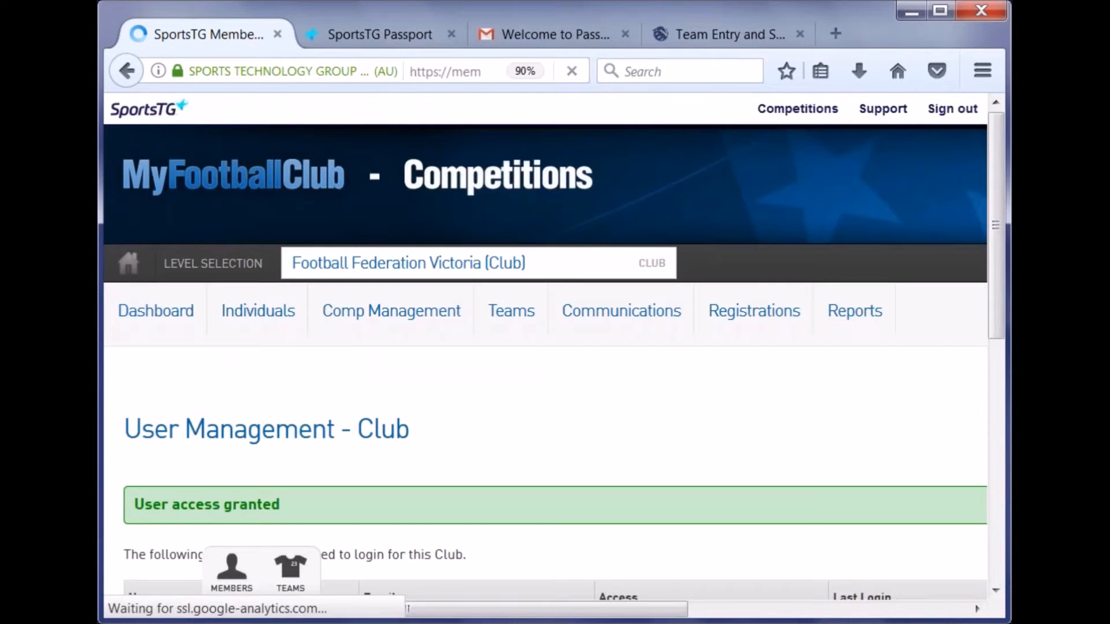
pyautogui.scroll(-1, 296, 410)
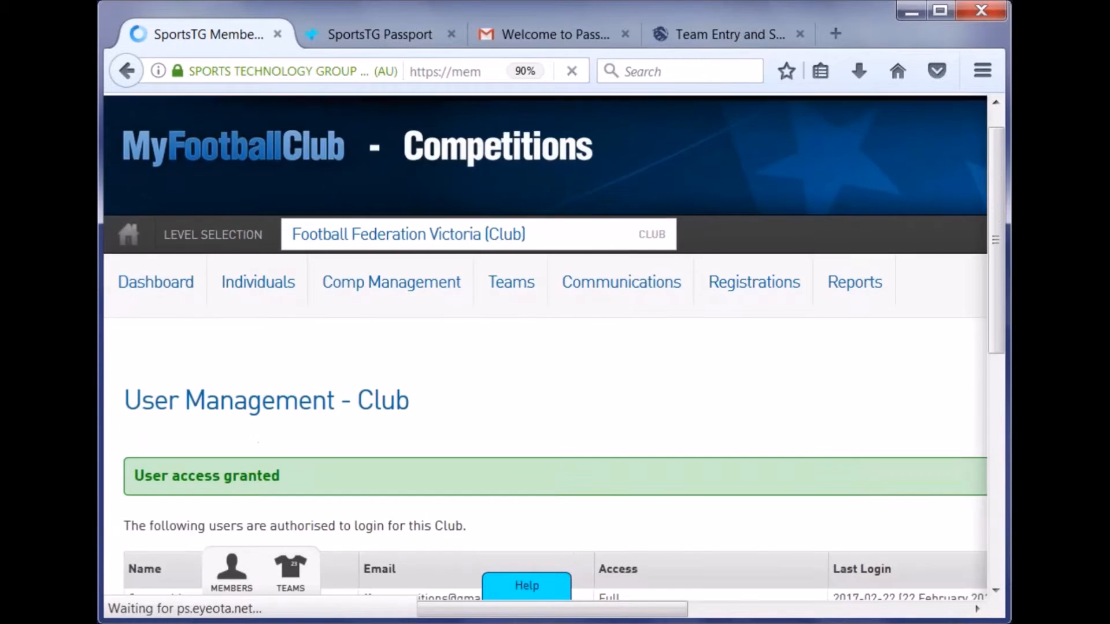
pyautogui.scroll(-3, 296, 410)
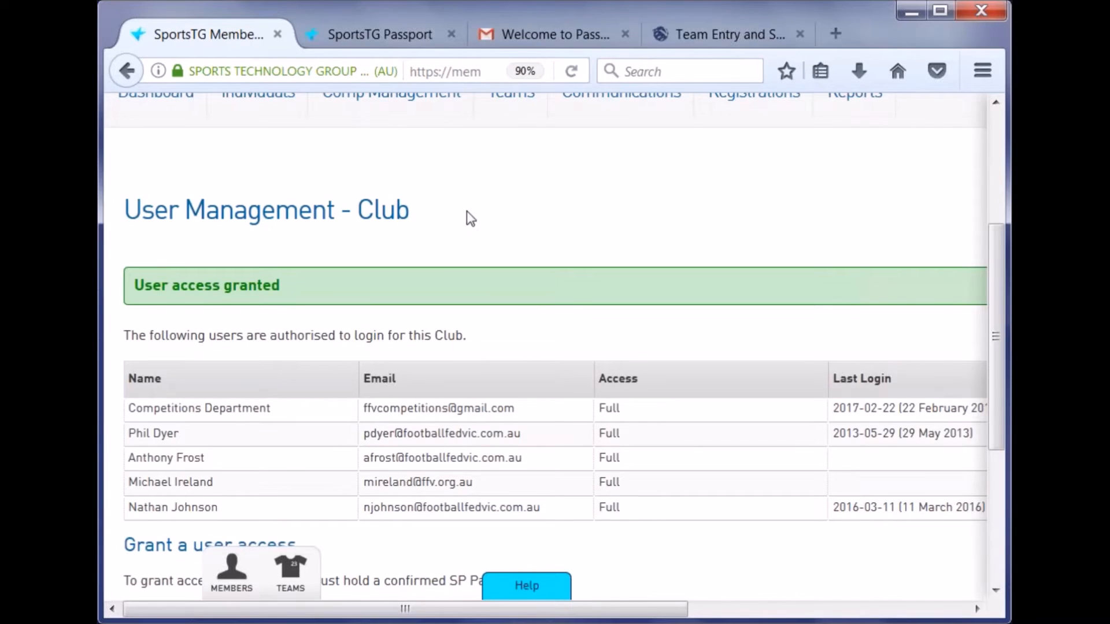
pyautogui.scroll(2, 471, 219)
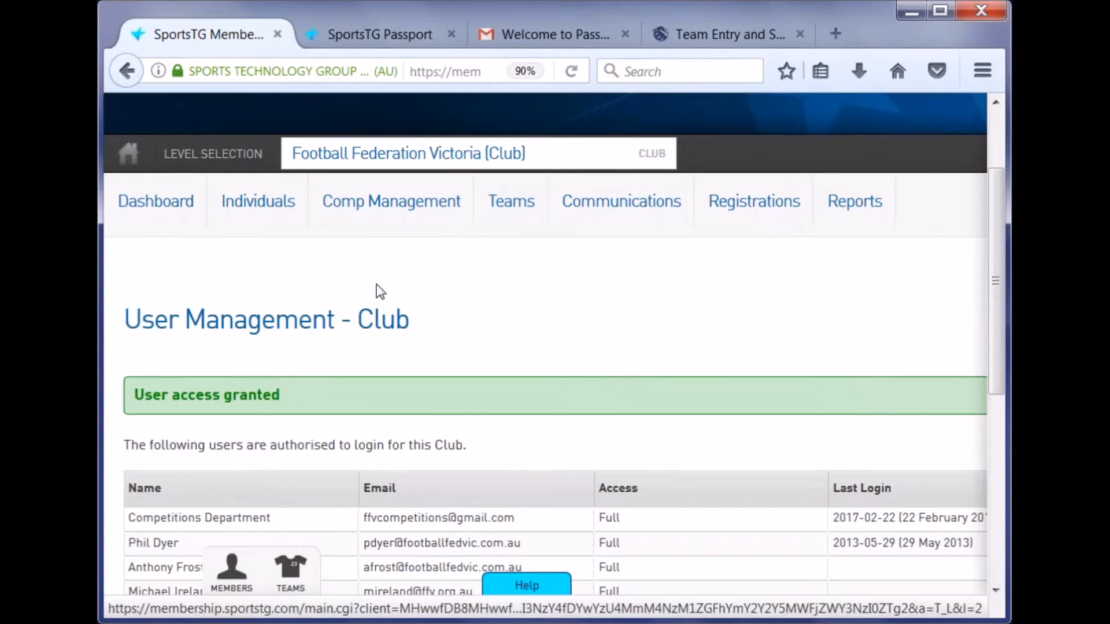
pyautogui.scroll(-5, 359, 293)
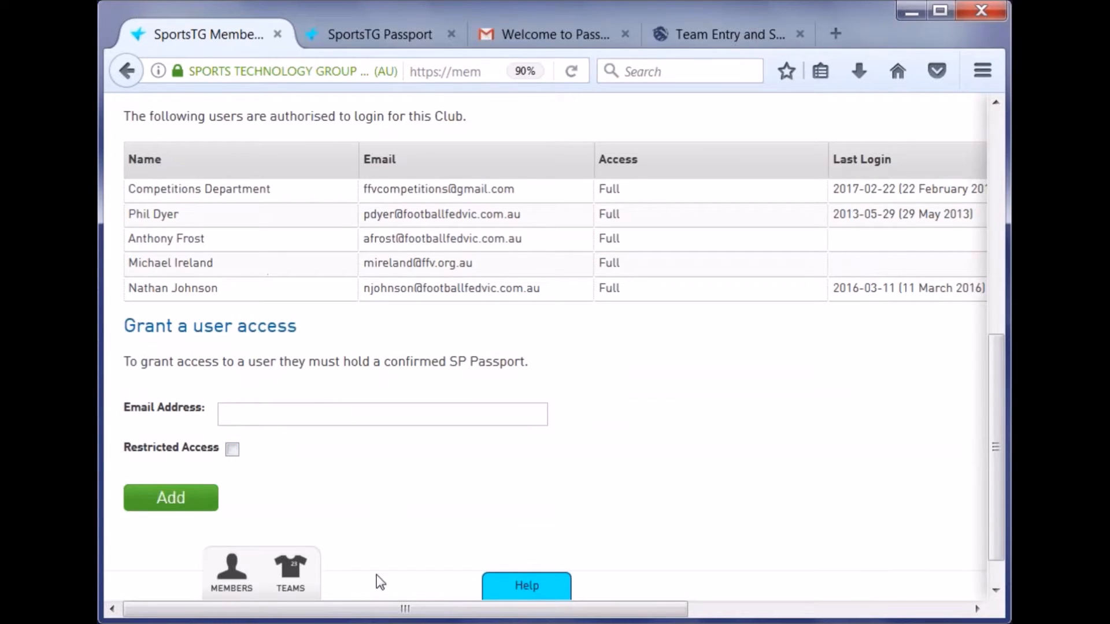
# - Delete one authorised user's access and confirm with OK
pyautogui.click(438, 267)
pyautogui.moveTo(446, 606); pyautogui.dragTo(643, 607)
pyautogui.click(839, 265)
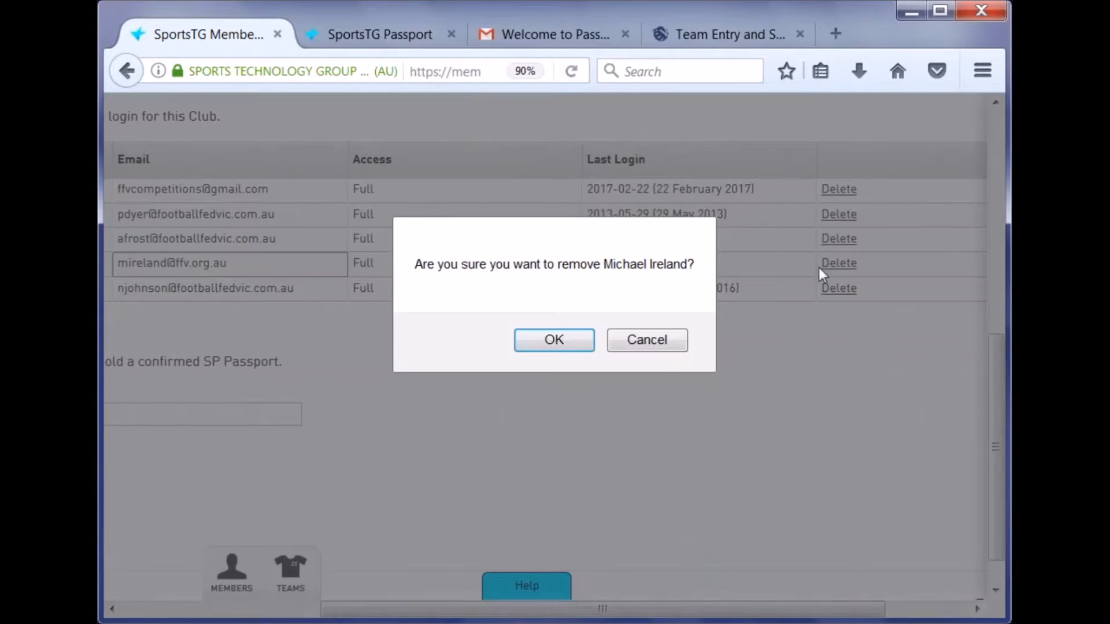
pyautogui.click(577, 339)
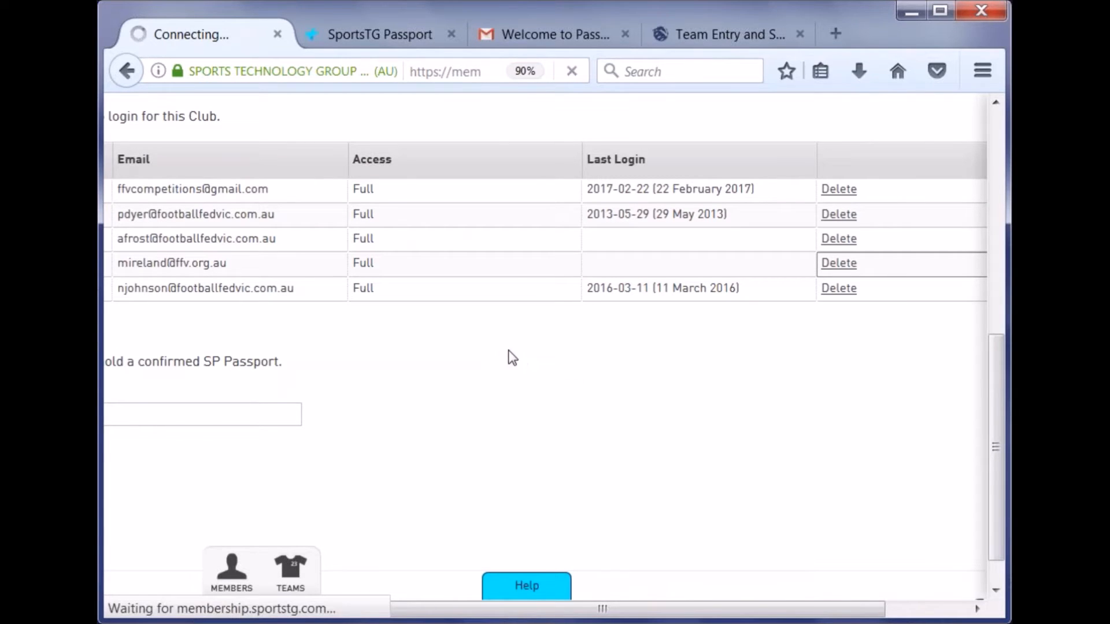
pyautogui.scroll(-5, 445, 412)
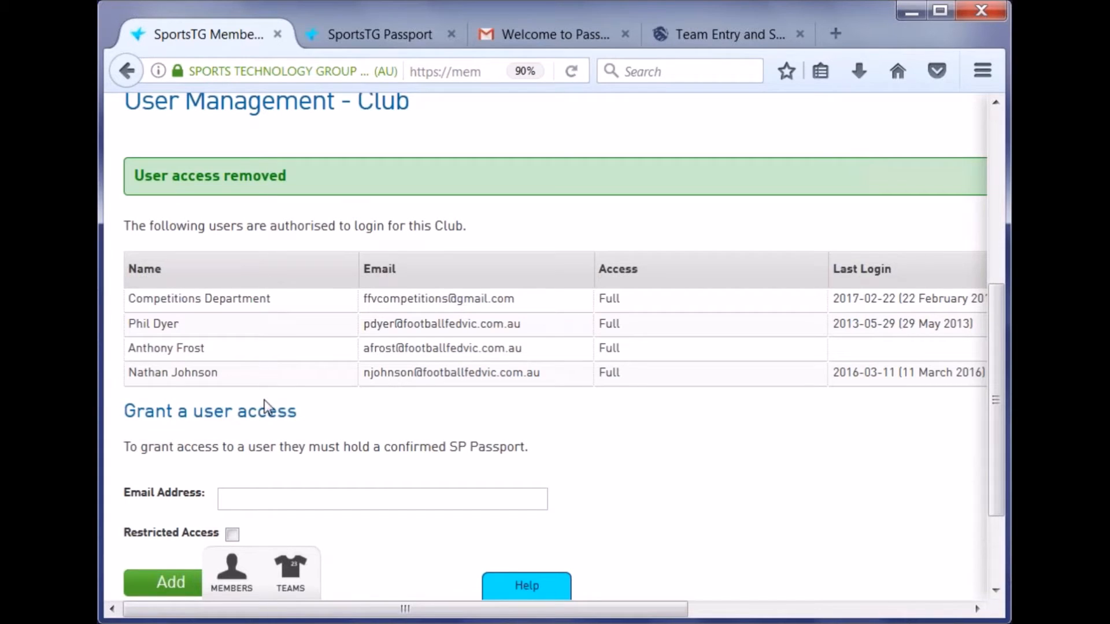
pyautogui.scroll(5, 275, 400)
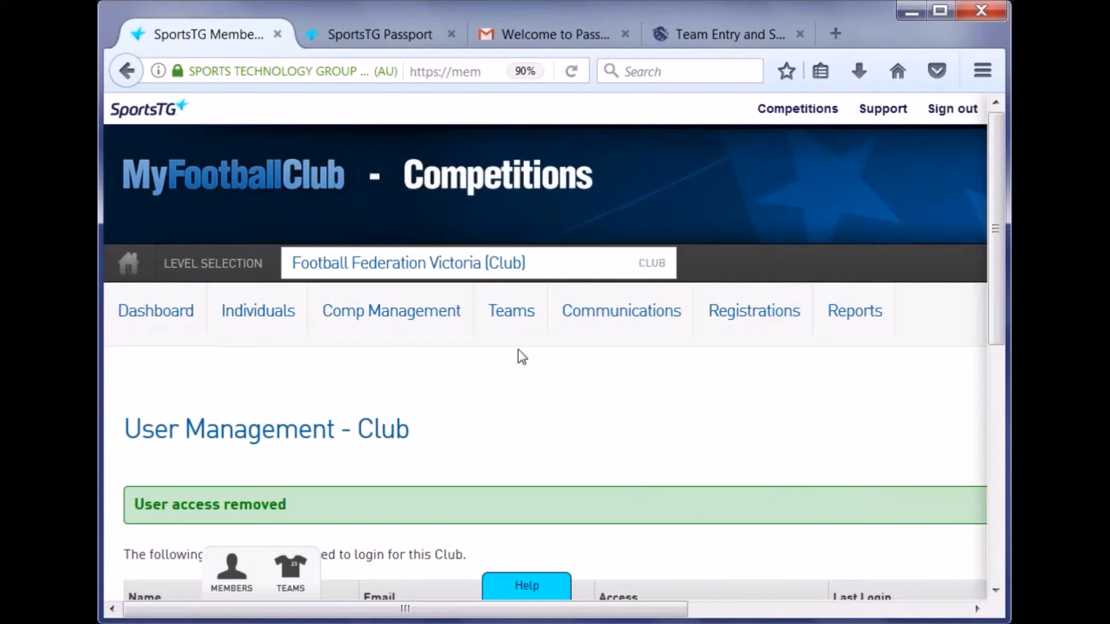
# - Open the Dandenong Wolves FC team page from the club's team list
pyautogui.moveTo(513, 325)
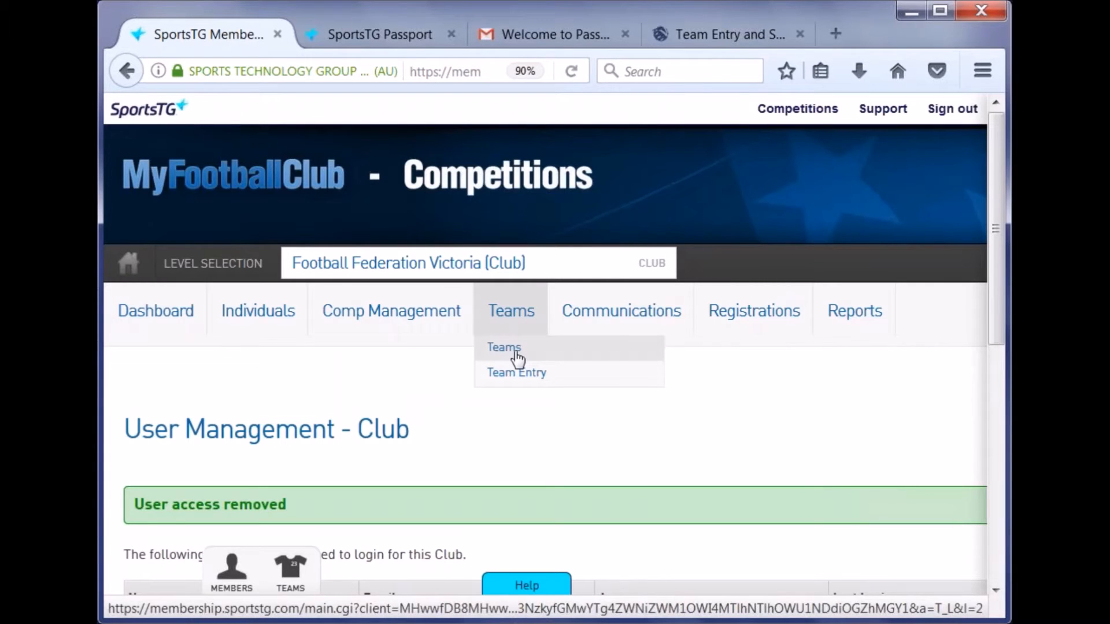
pyautogui.click(517, 354)
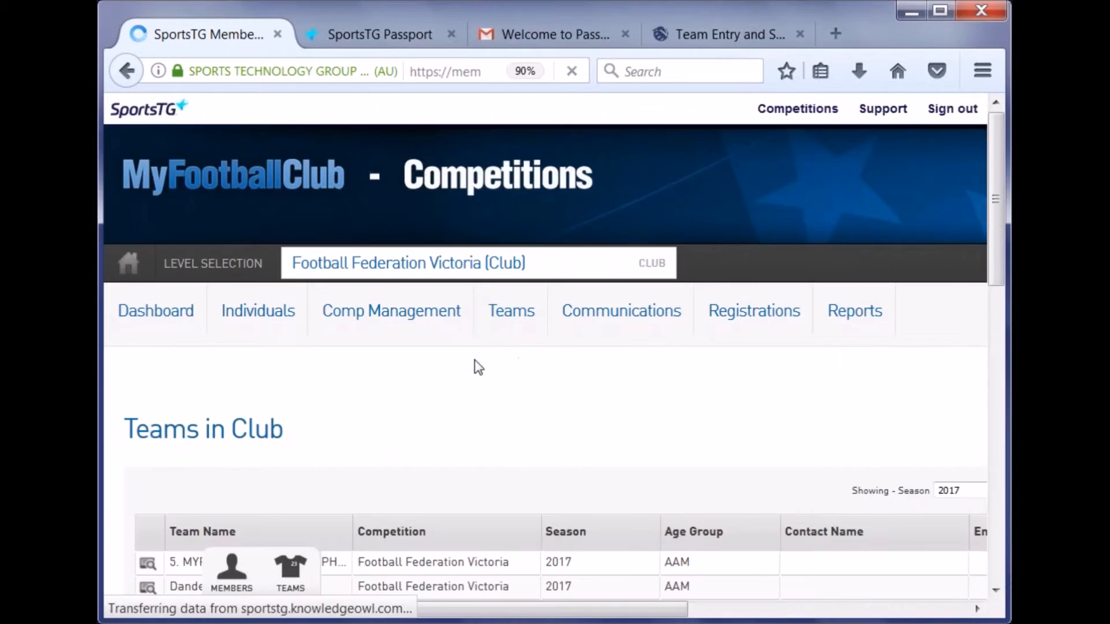
pyautogui.scroll(-5, 456, 365)
pyautogui.click(147, 410)
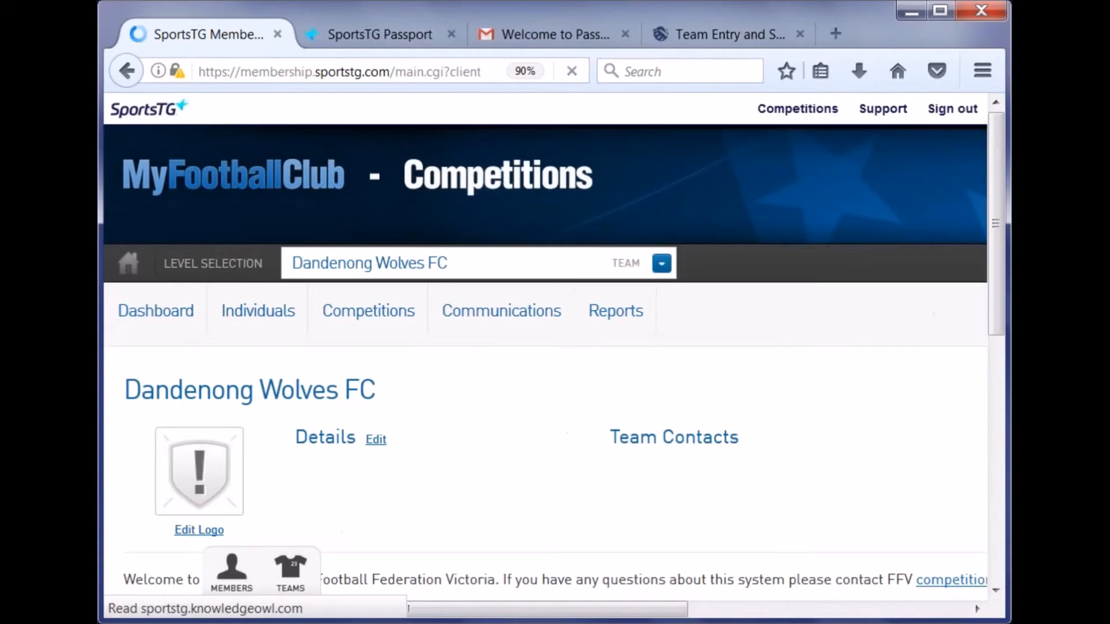
# - Bring up the team's User Management page, which lists no authorised users
pyautogui.moveTo(483, 607); pyautogui.dragTo(495, 610)
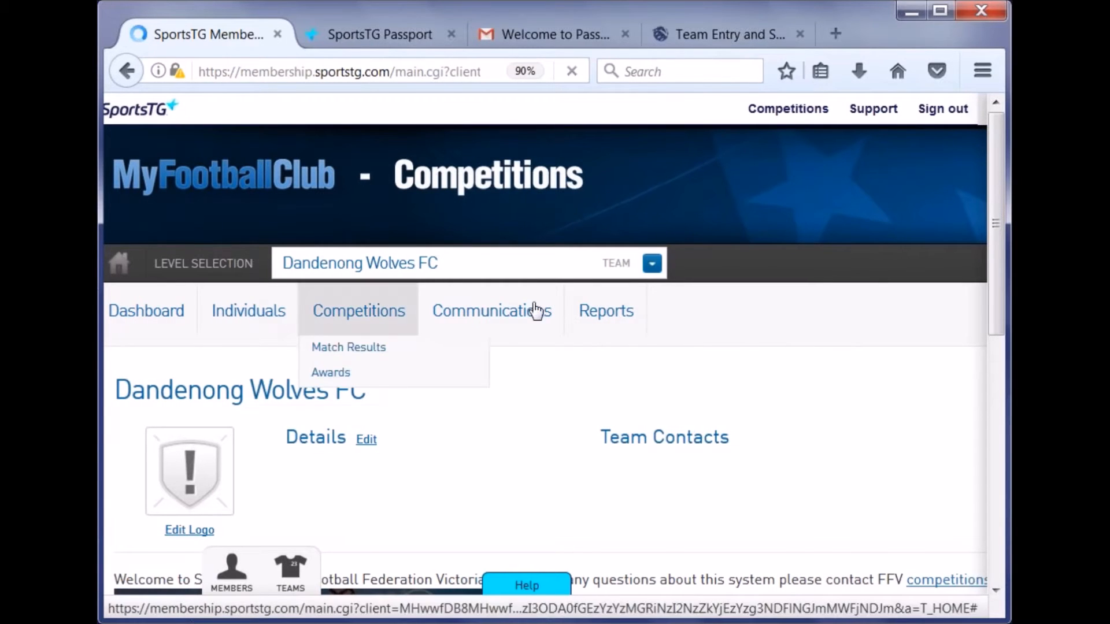
pyautogui.moveTo(567, 609); pyautogui.dragTo(874, 612)
pyautogui.moveTo(957, 313)
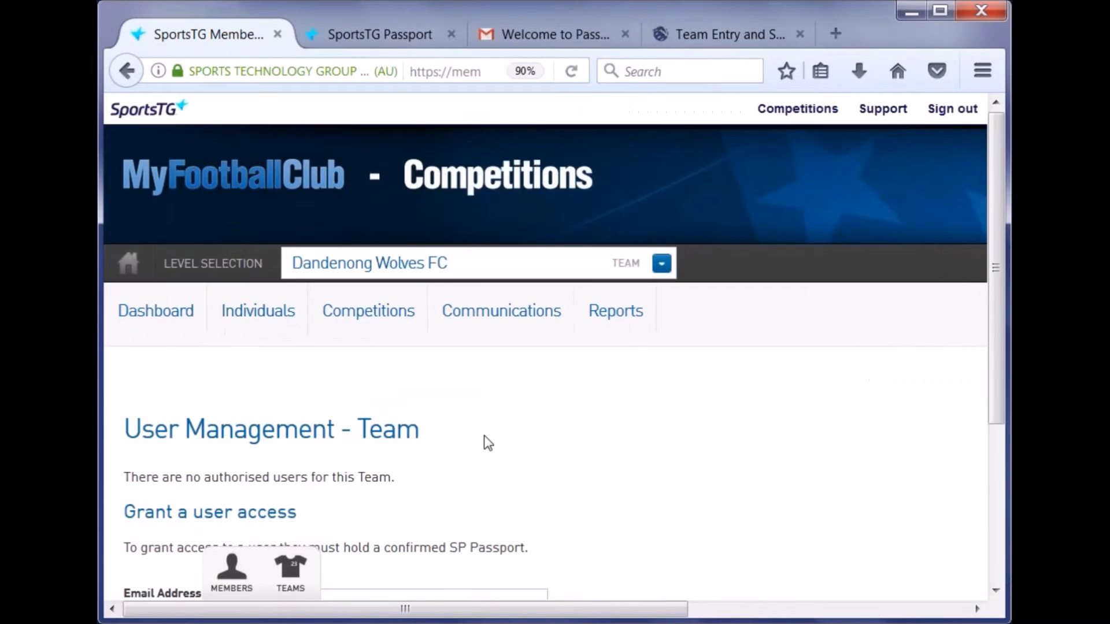
pyautogui.scroll(-4, 423, 420)
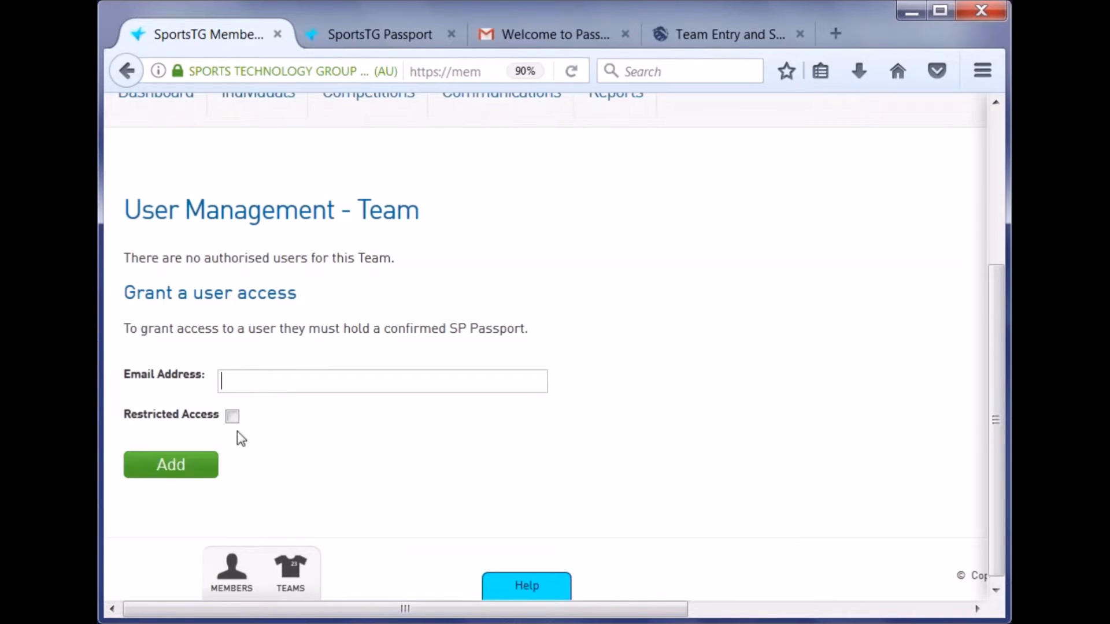
pyautogui.click(373, 37)
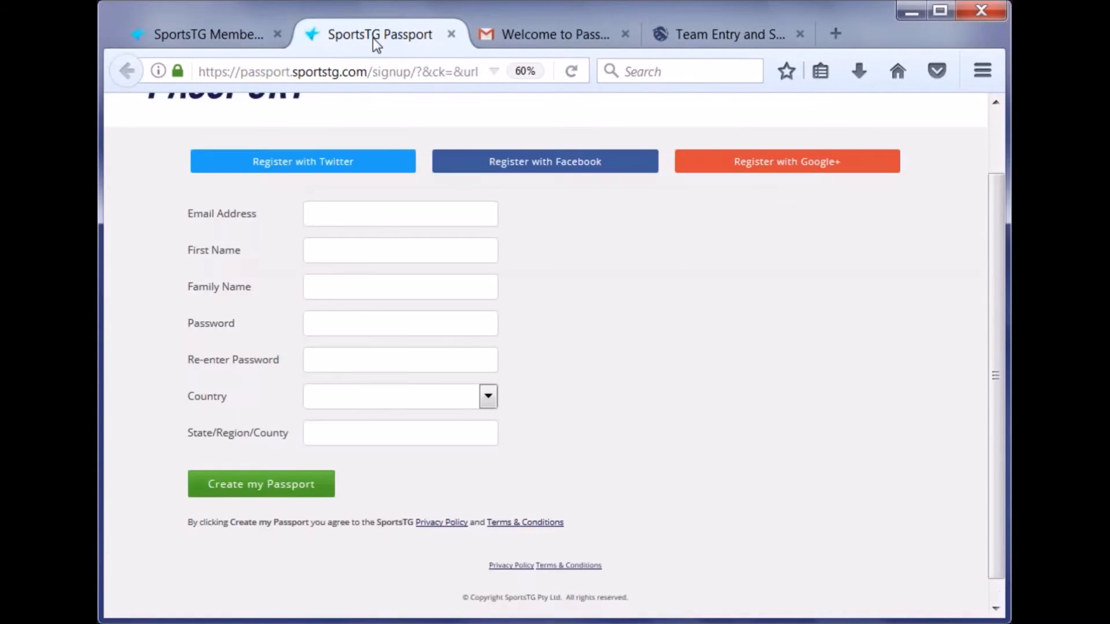
pyautogui.click(214, 40)
pyautogui.scroll(4, 314, 312)
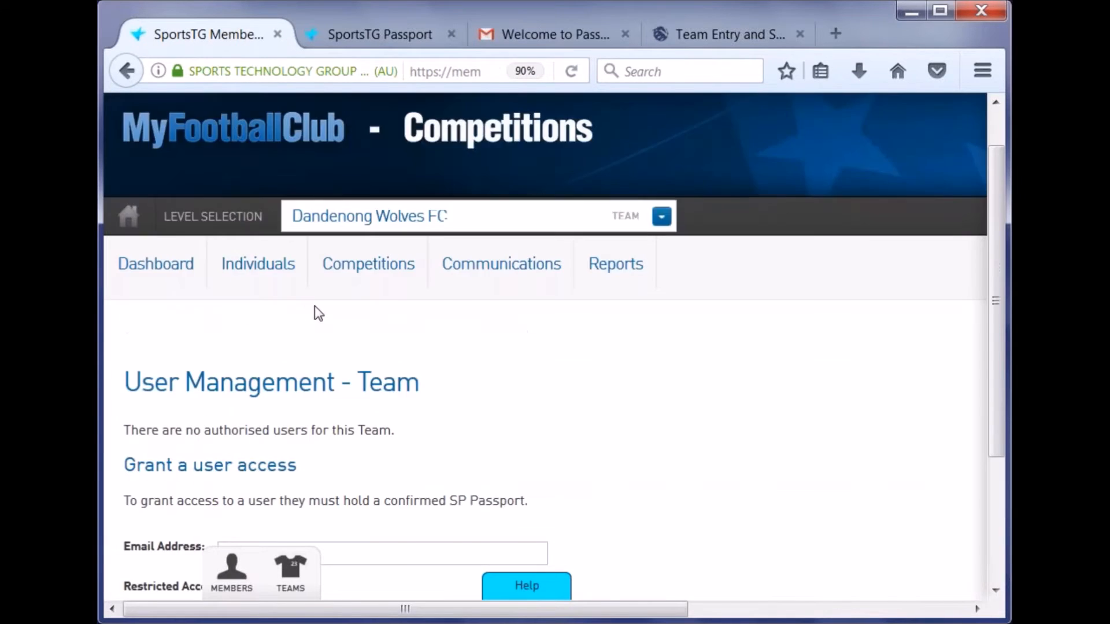
pyautogui.scroll(-3, 774, 182)
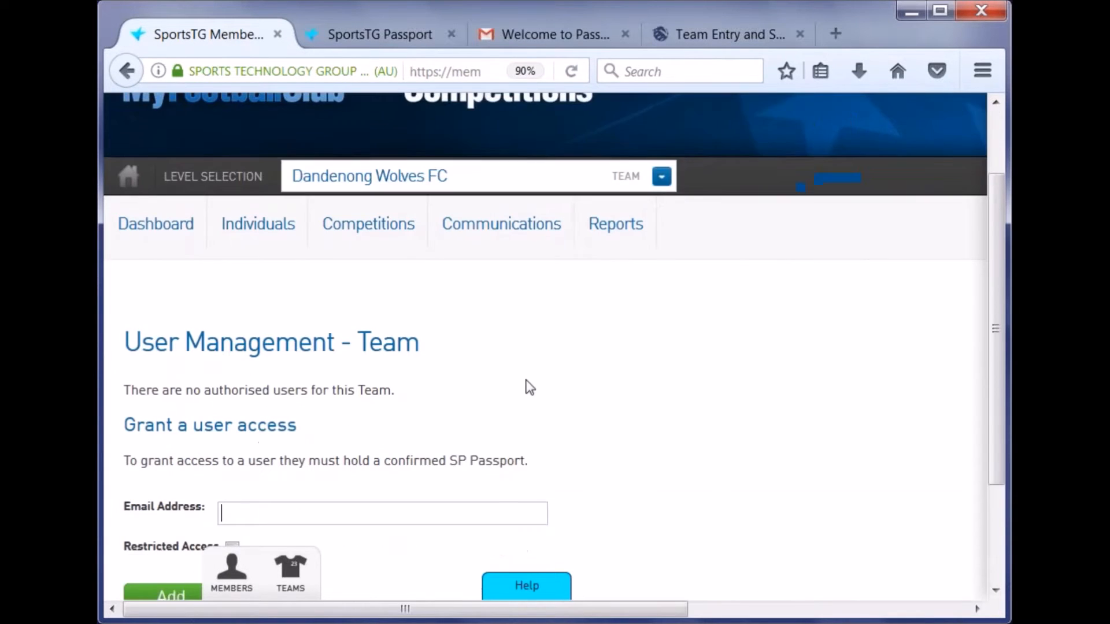
pyautogui.scroll(3, 721, 236)
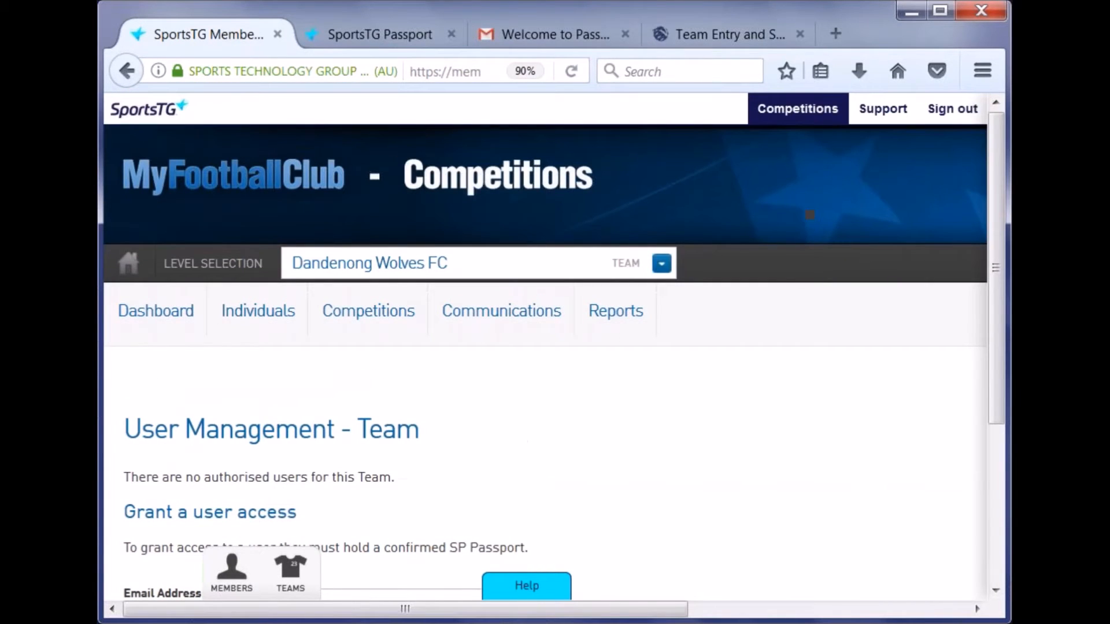
# - Go through the Passport page's membership accounts list to the Football Federation Victoria (Club) account
pyautogui.click(798, 108)
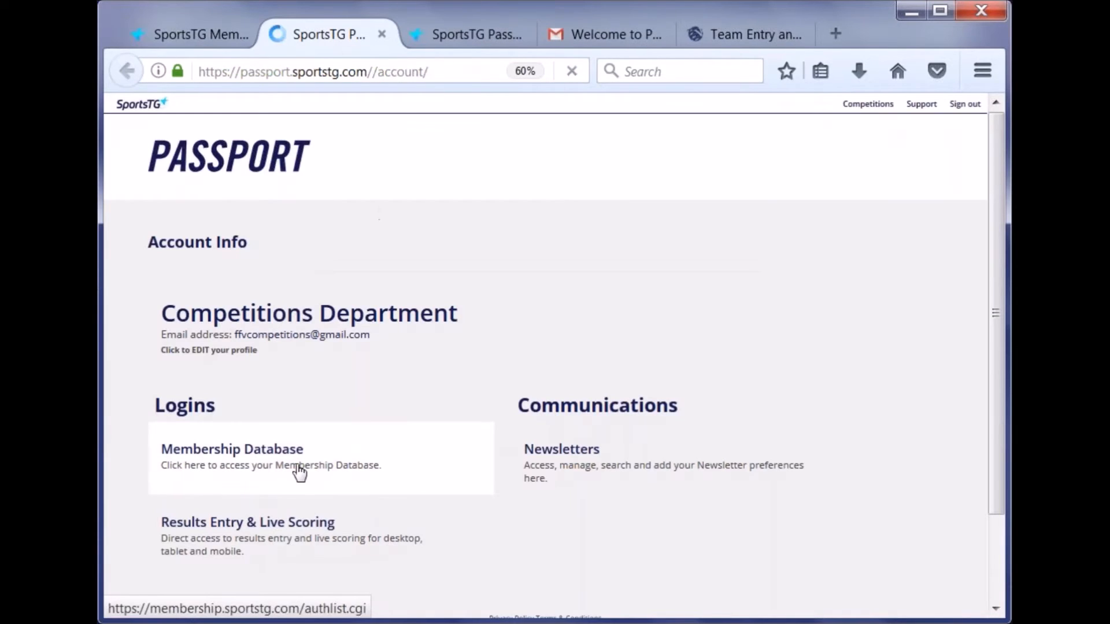
pyautogui.click(241, 425)
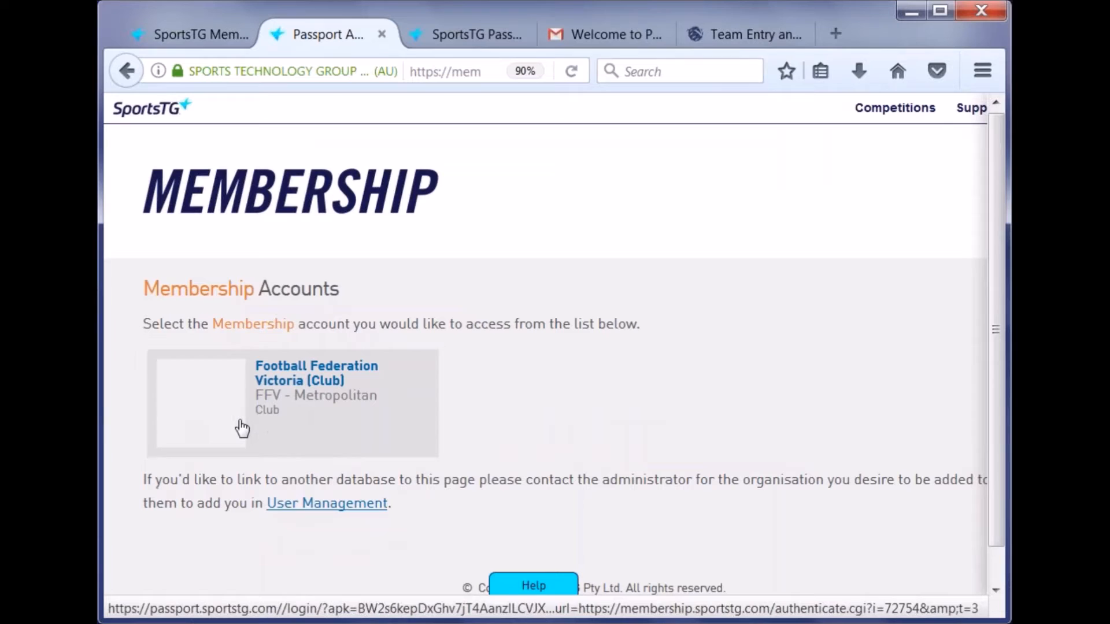
pyautogui.click(386, 34)
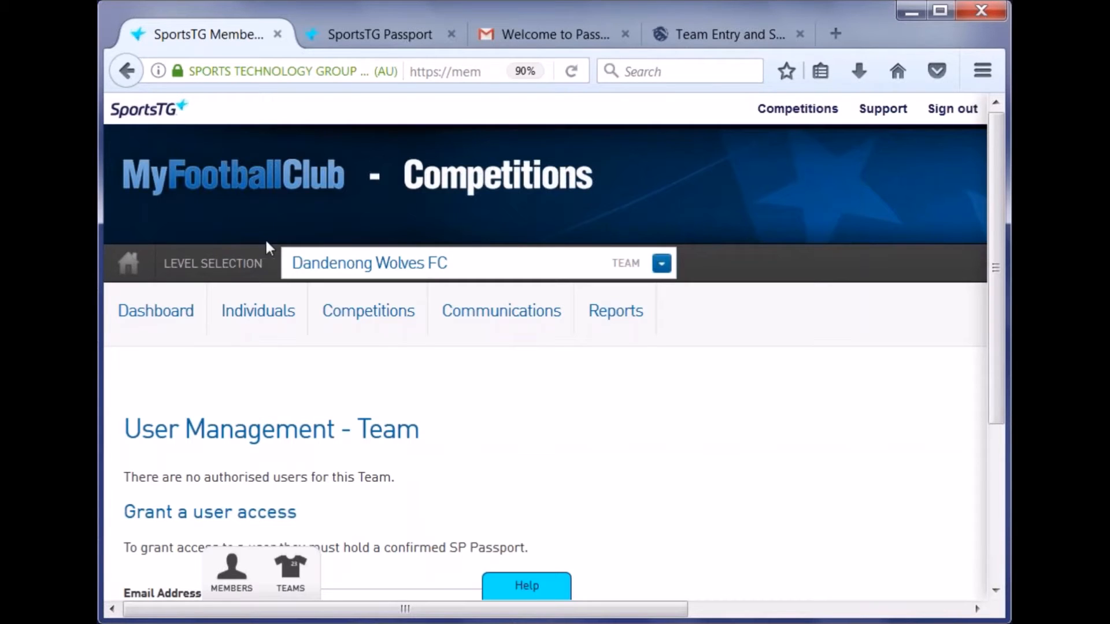
pyautogui.click(796, 115)
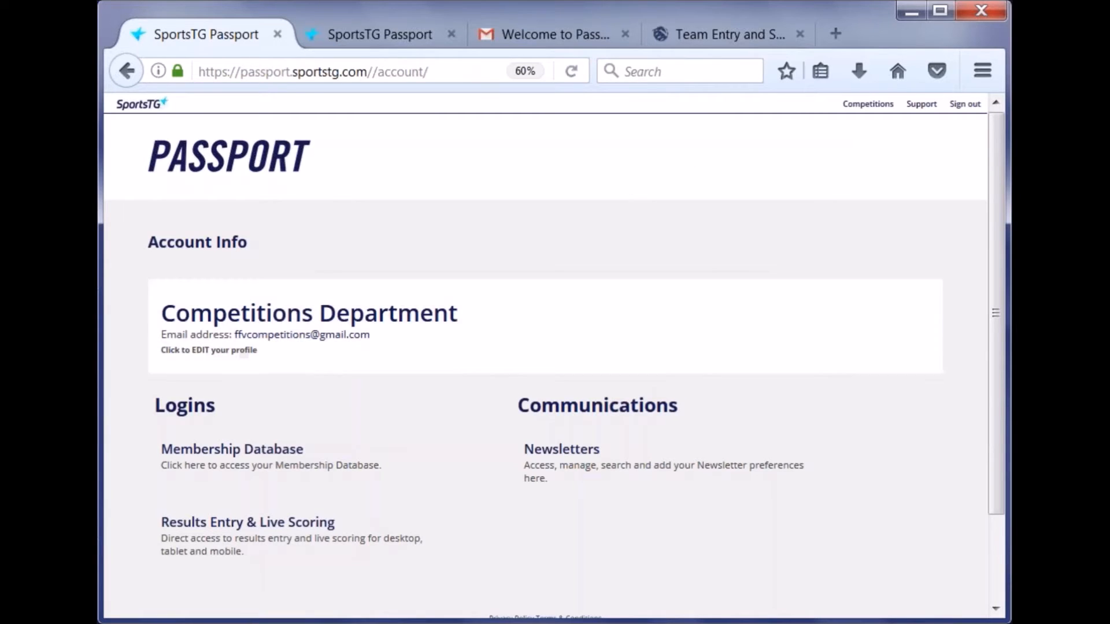
pyautogui.click(238, 464)
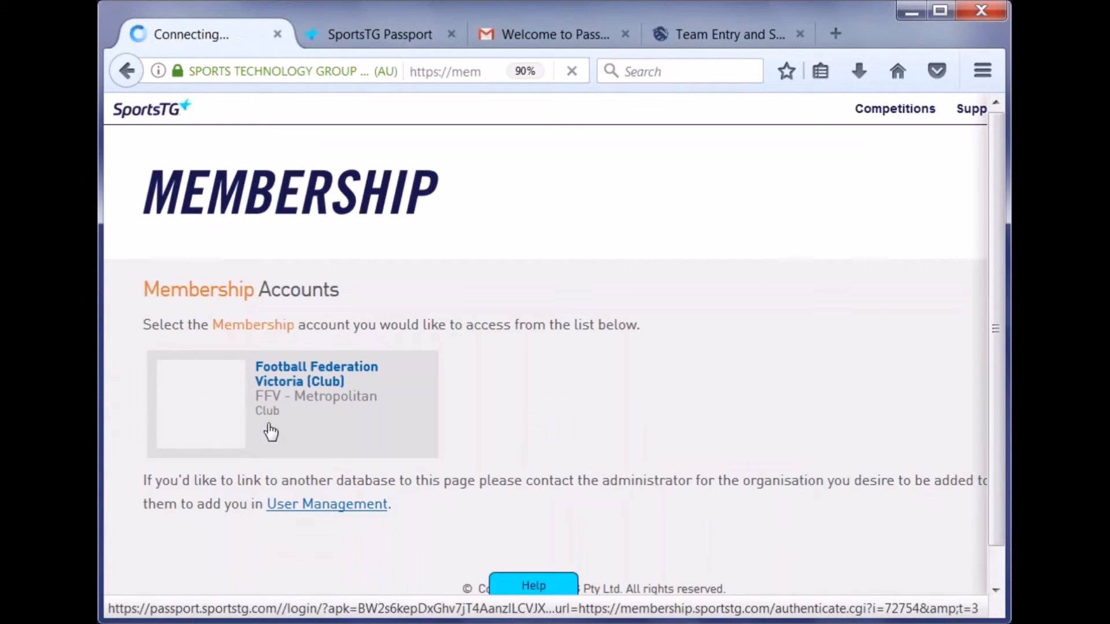
pyautogui.click(271, 431)
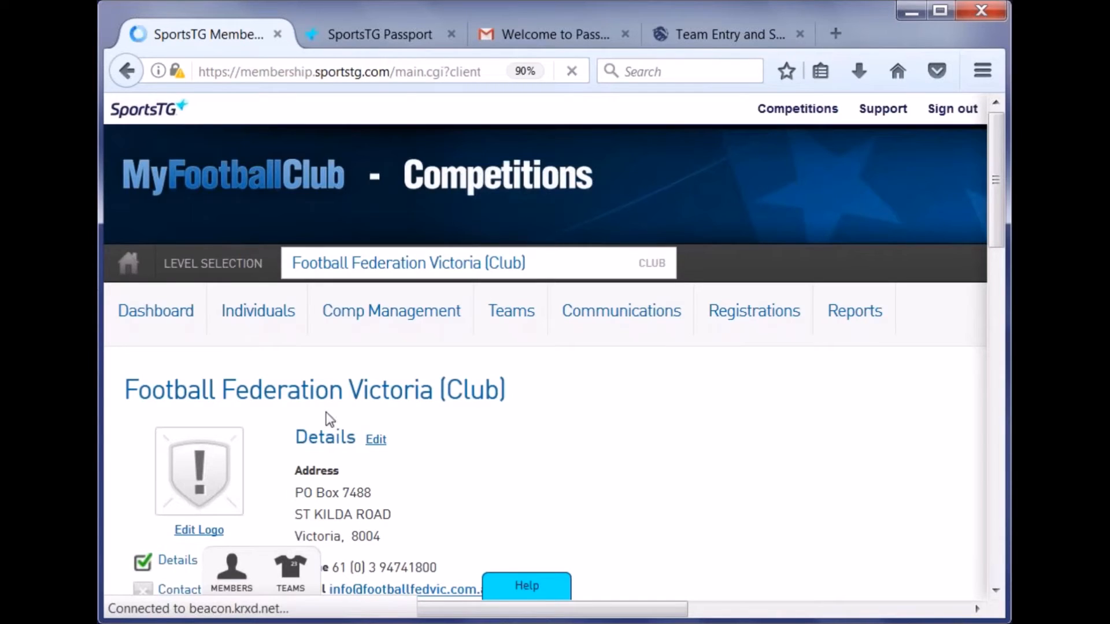
# - Show the Team Entry grid with the FFV Red, Blue and Green pending nominations, zoomed out to 70%
pyautogui.moveTo(494, 325)
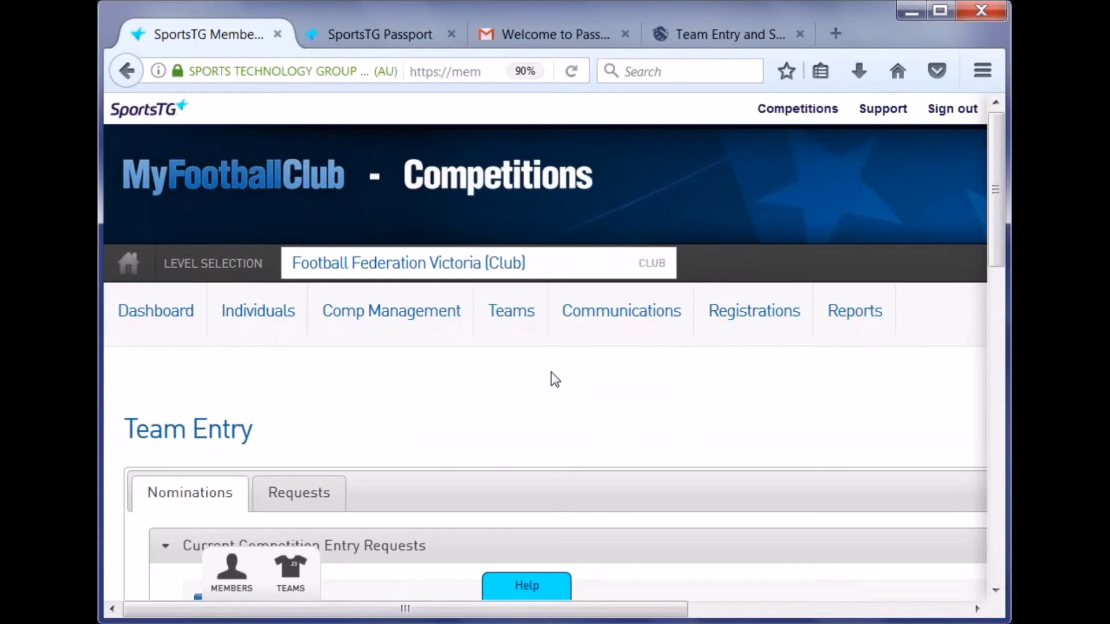
pyautogui.scroll(-4, 555, 380)
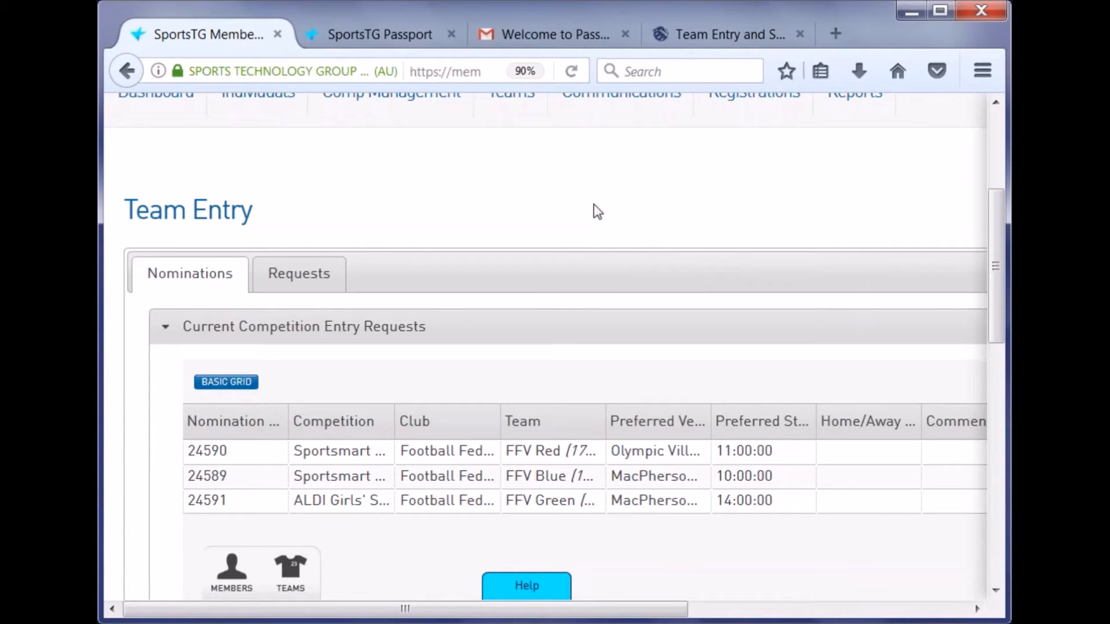
pyautogui.hotkey('ctrl', '-')
pyautogui.hotkey('ctrl', '-')
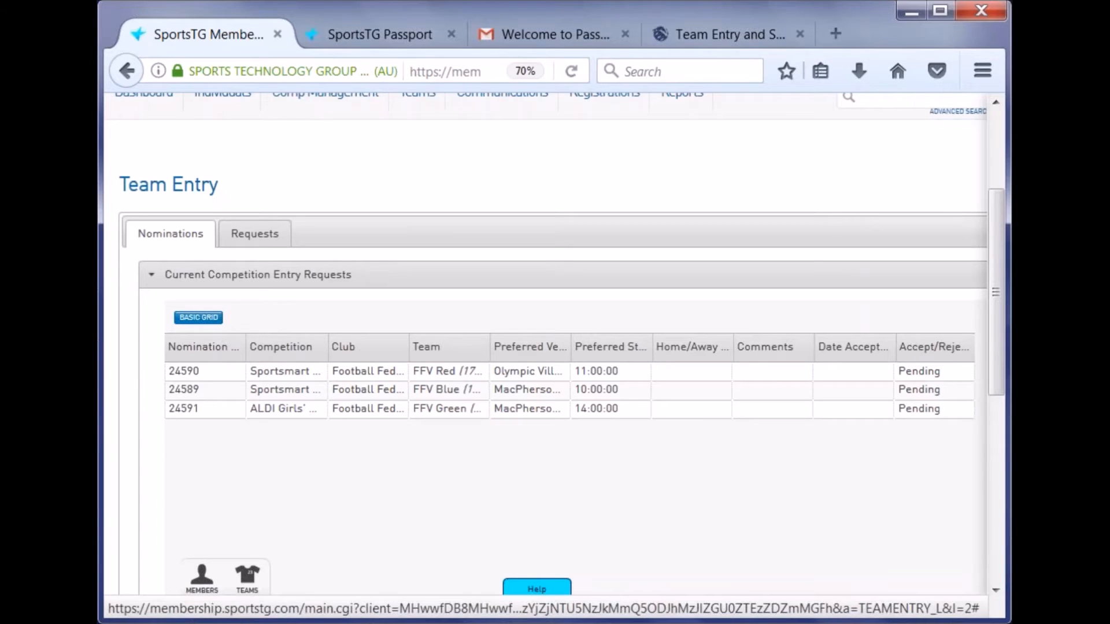
# - Toggle the grid between advanced and basic, narrow Nomination ID, and widen Competition
pyautogui.click(200, 322)
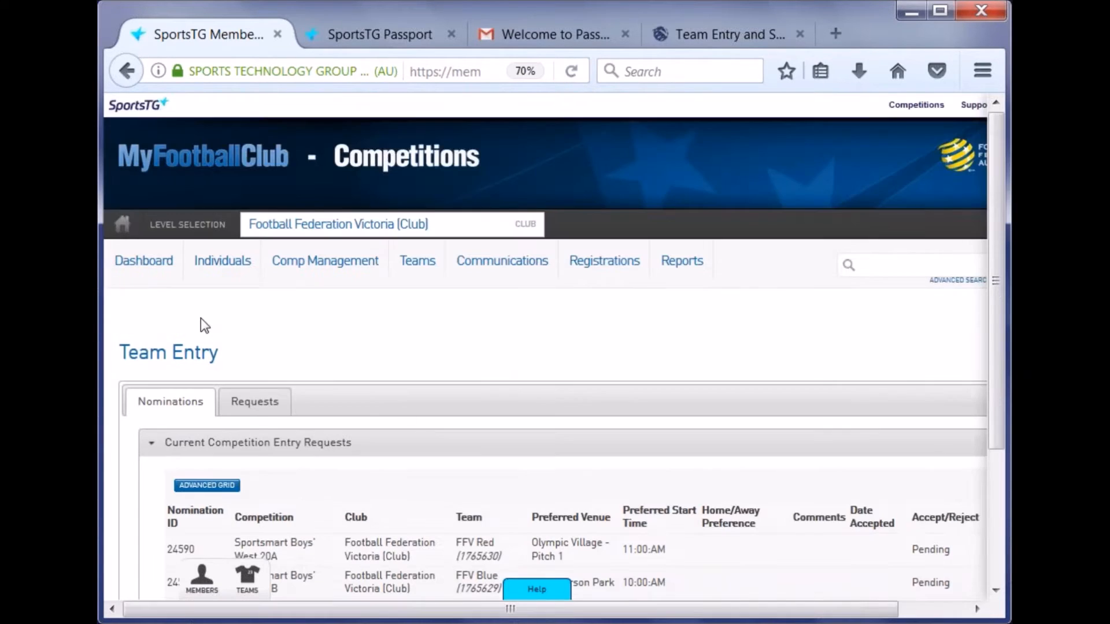
pyautogui.scroll(-3, 366, 300)
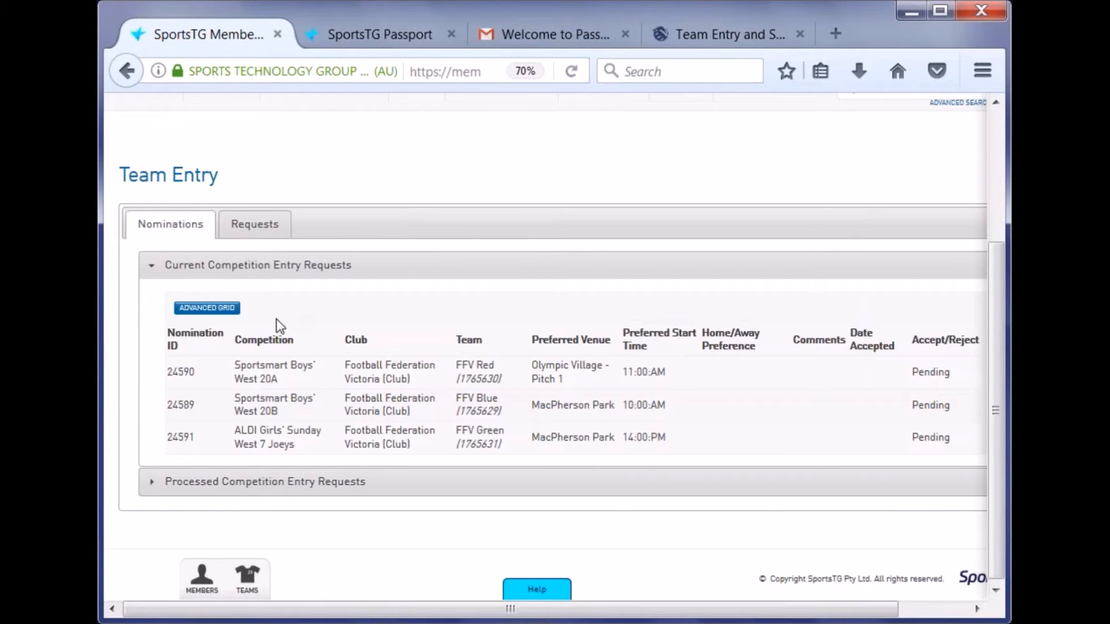
pyautogui.click(207, 308)
pyautogui.scroll(-3, 320, 324)
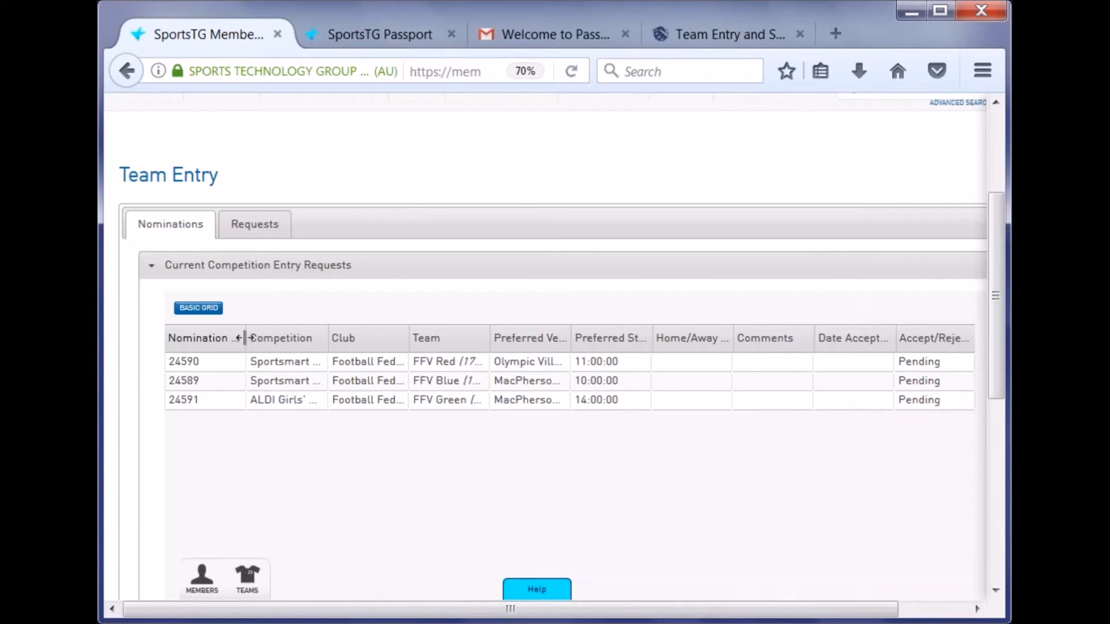
pyautogui.moveTo(245, 338); pyautogui.dragTo(206, 334)
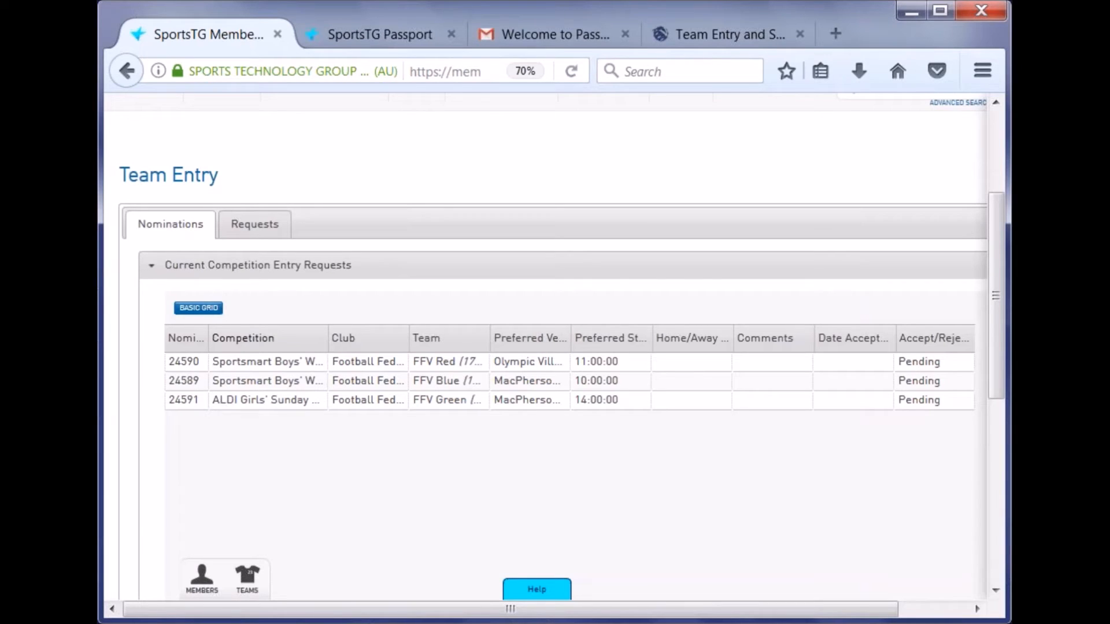
pyautogui.moveTo(337, 342); pyautogui.dragTo(390, 342)
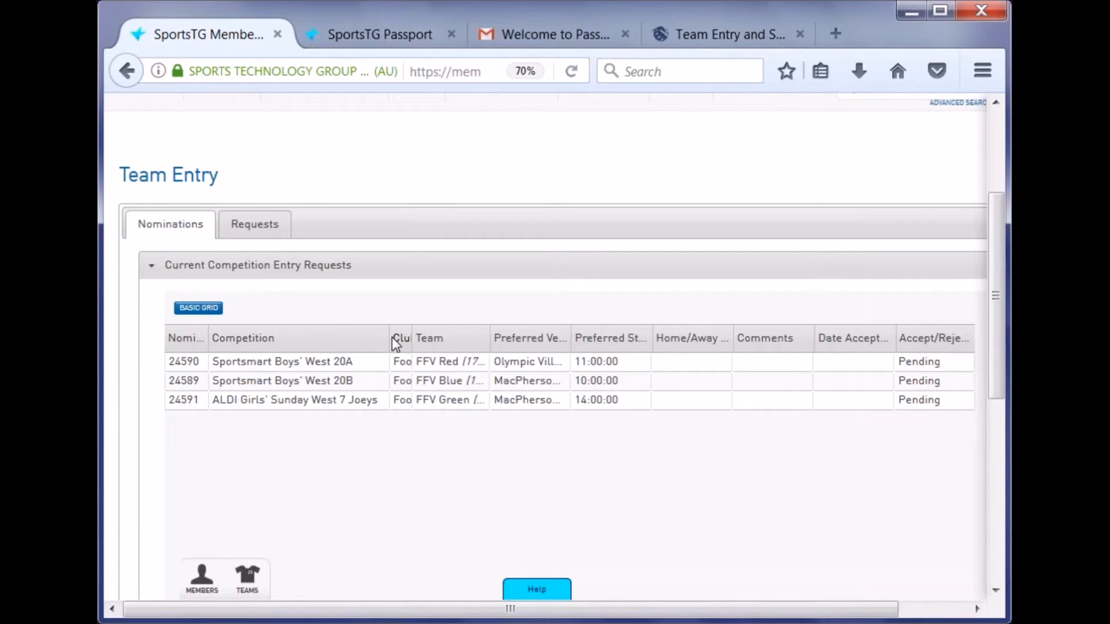
# - Widen the Competition, Preferred Venue, Comments and Team columns of the nominations grid
pyautogui.moveTo(391, 338); pyautogui.dragTo(402, 339)
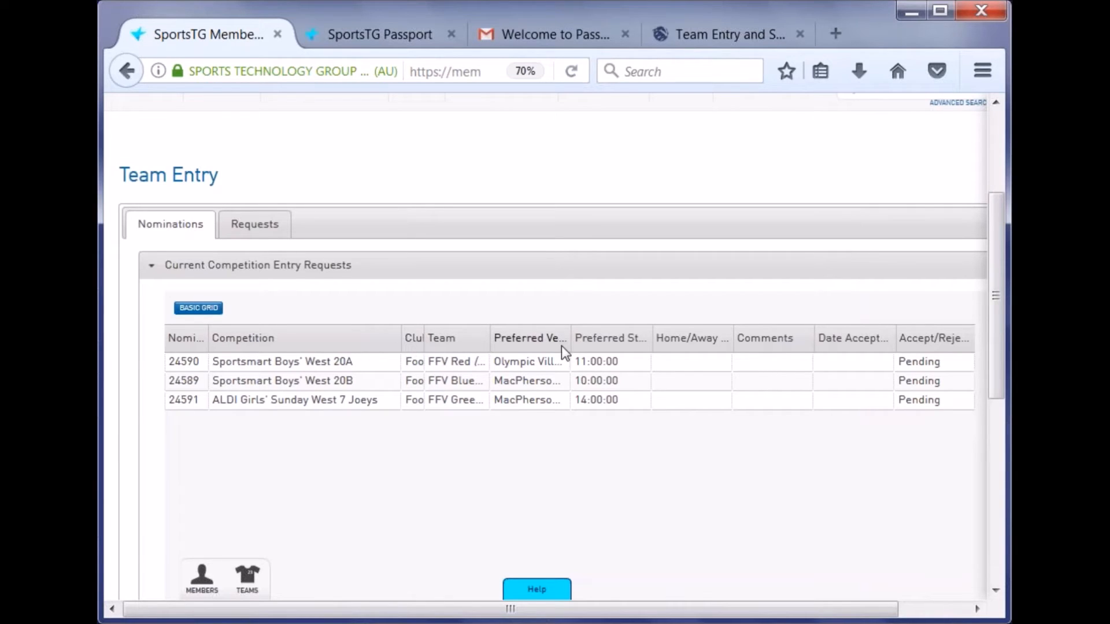
pyautogui.moveTo(569, 342); pyautogui.dragTo(780, 341)
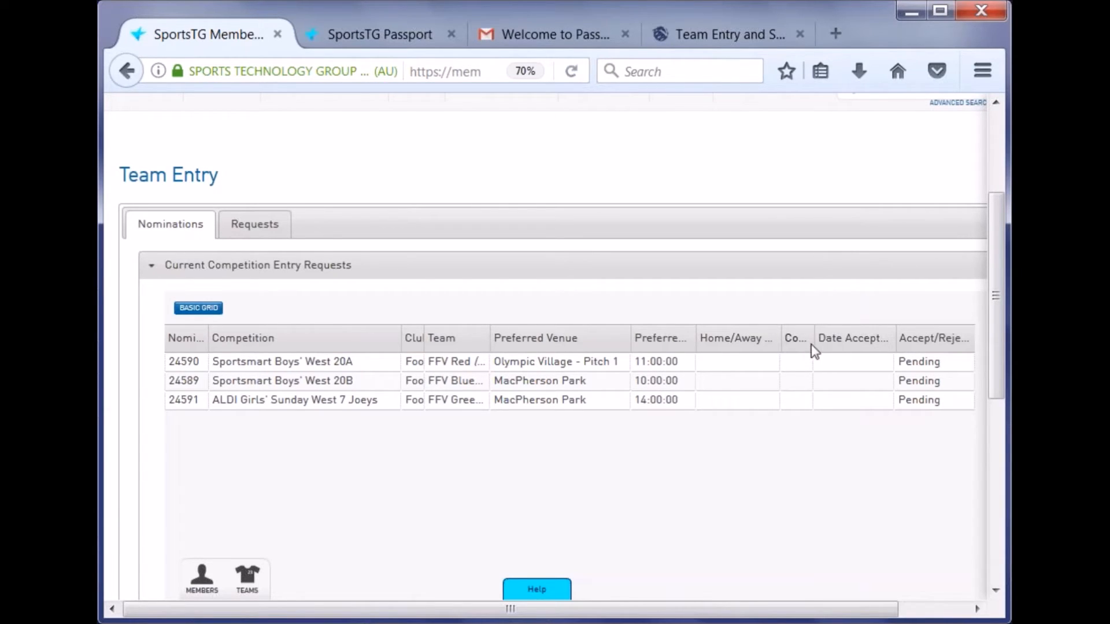
pyautogui.moveTo(814, 344); pyautogui.dragTo(828, 344)
pyautogui.moveTo(489, 345); pyautogui.dragTo(495, 345)
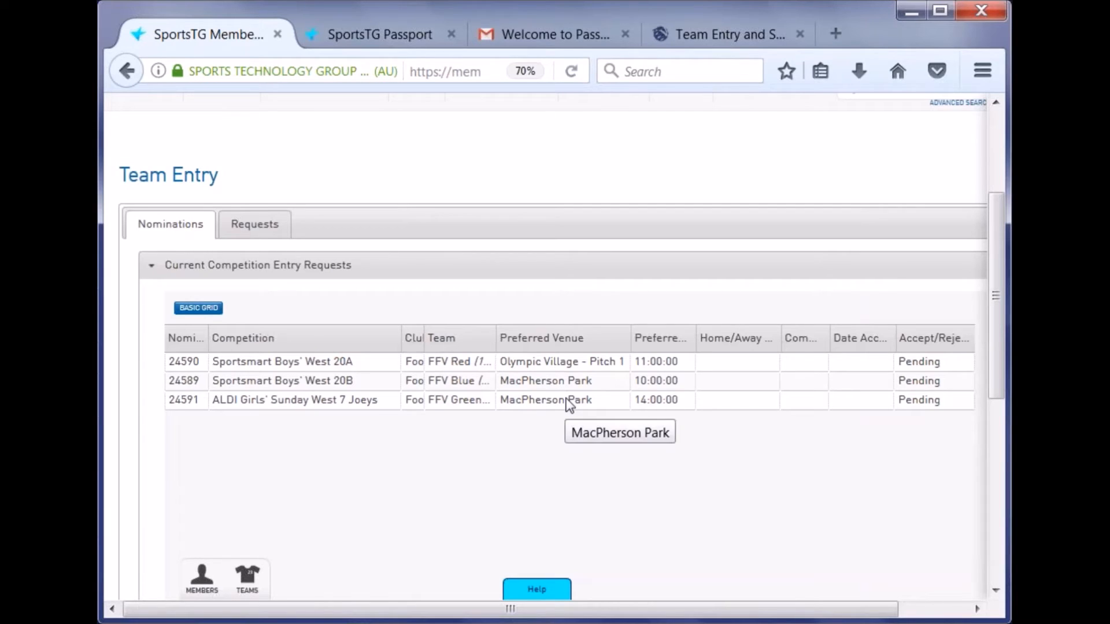
# - Change row 24590's preferred venue from Olympic Village - Pitch 1 to MacPherson Park
pyautogui.doubleClick(561, 363)
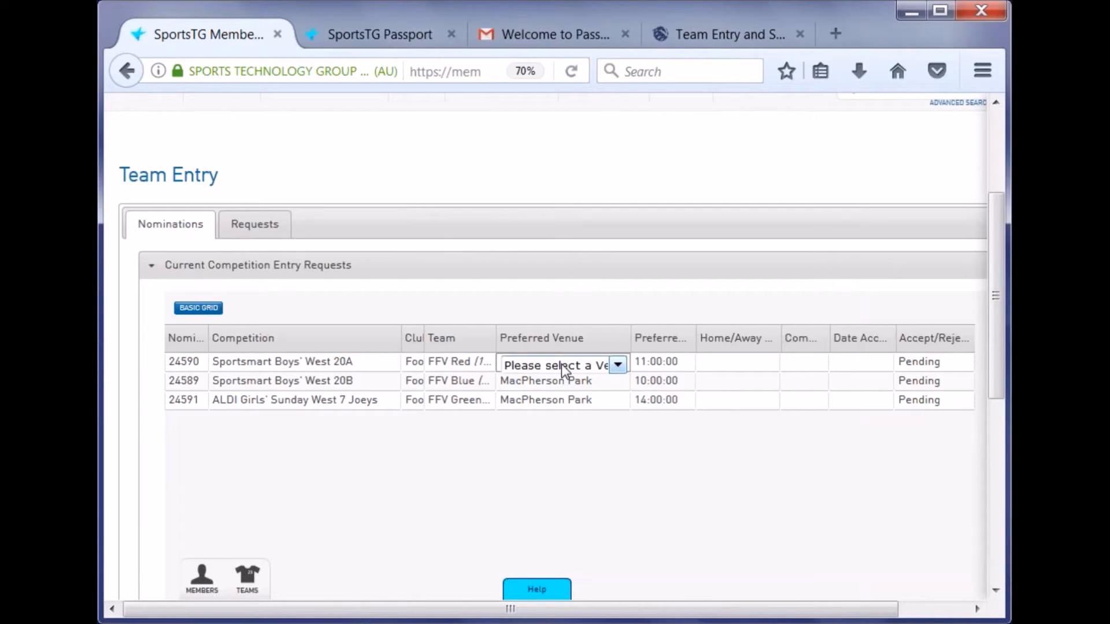
pyautogui.click(561, 363)
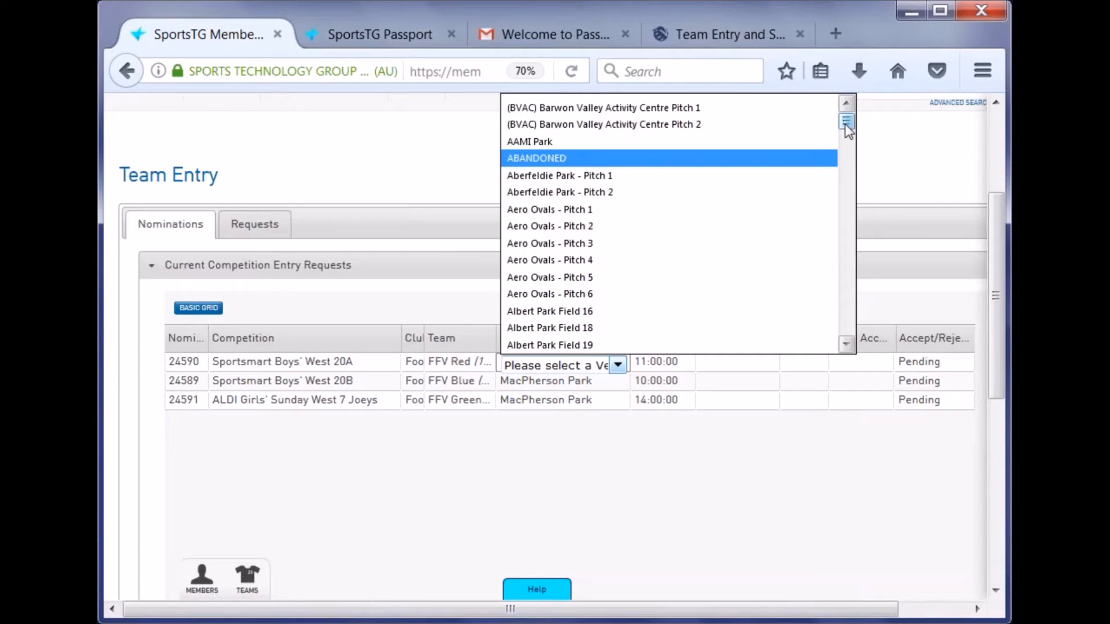
pyautogui.scroll(-4, 718, 211)
pyautogui.moveTo(857, 140); pyautogui.dragTo(857, 203)
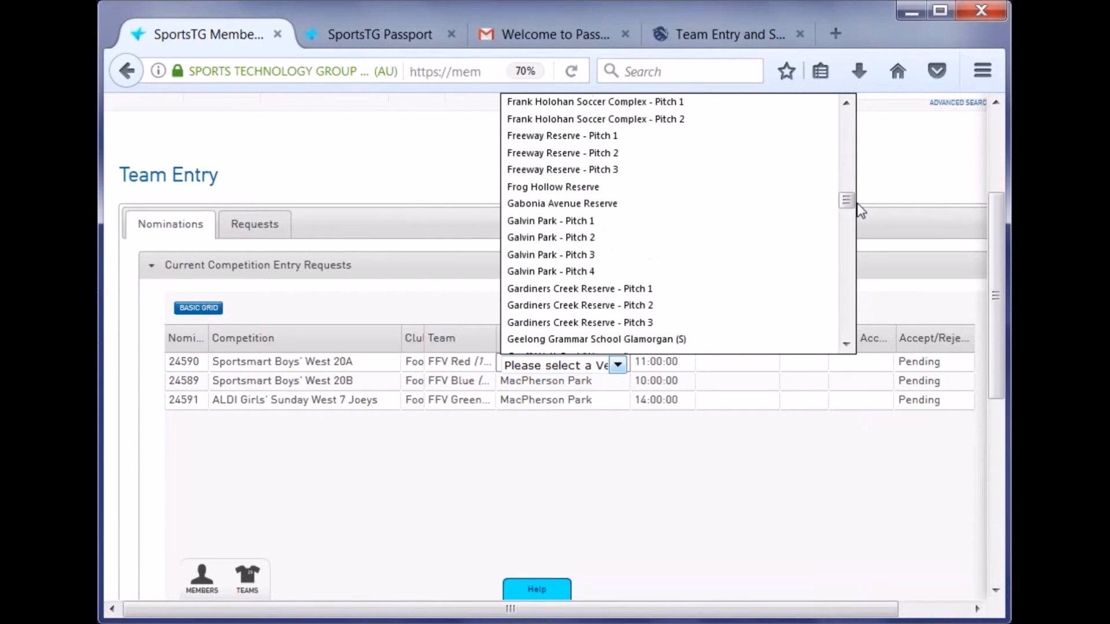
pyautogui.press('m')
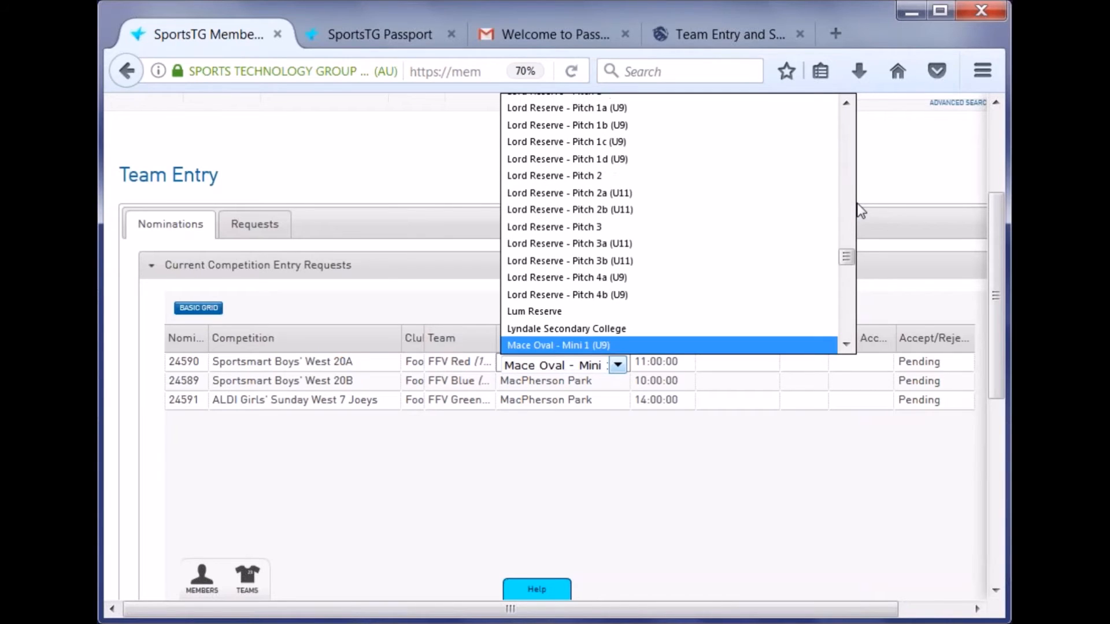
pyautogui.scroll(-4, 791, 220)
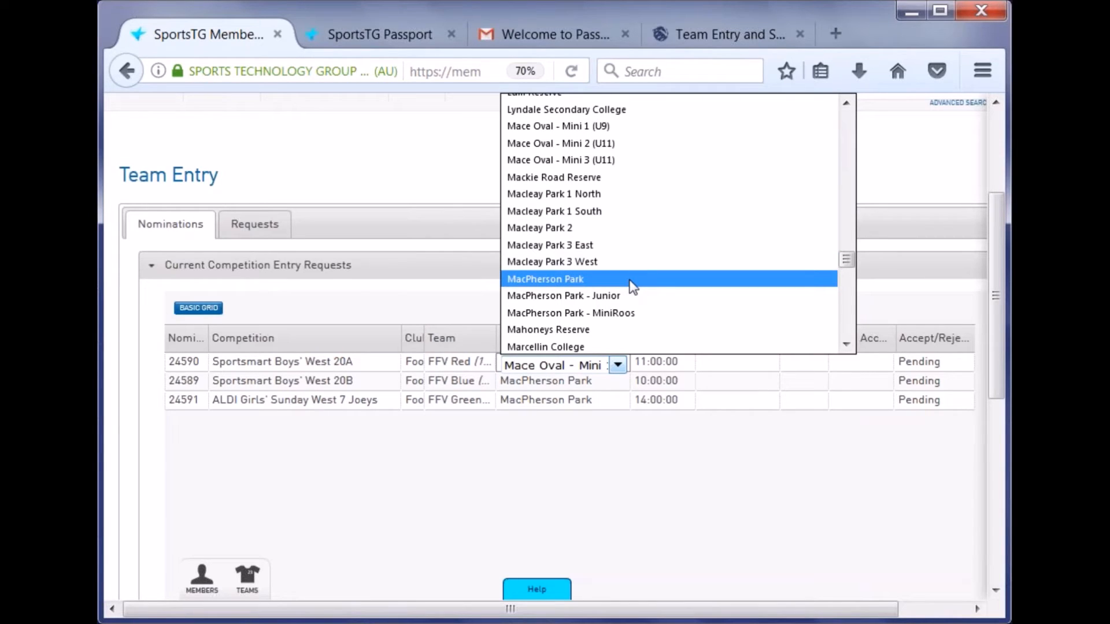
pyautogui.click(633, 286)
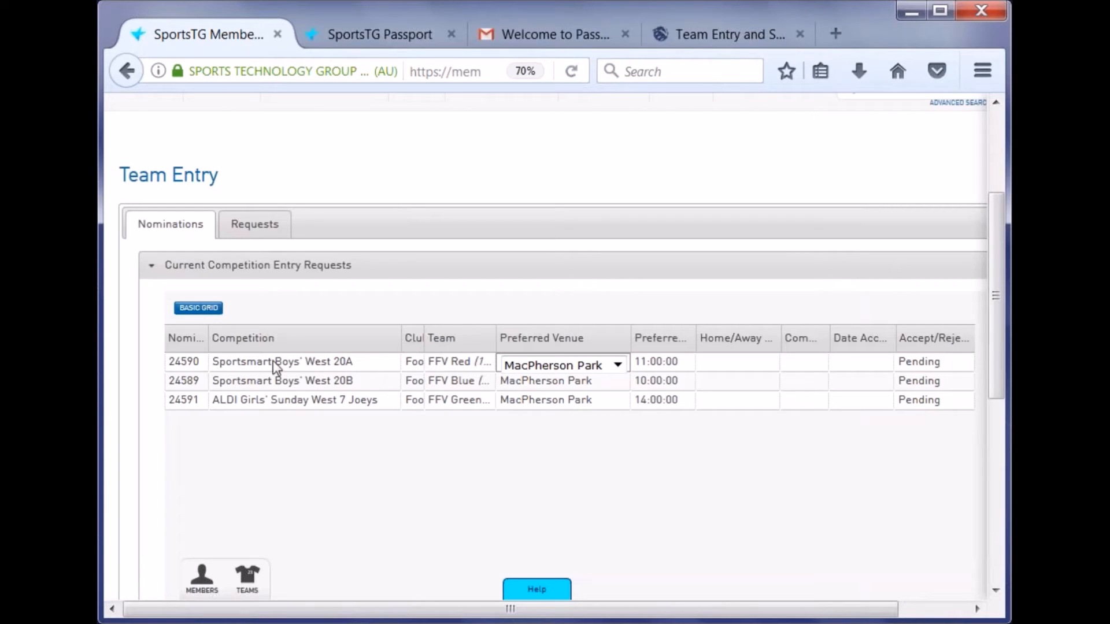
pyautogui.click(191, 359)
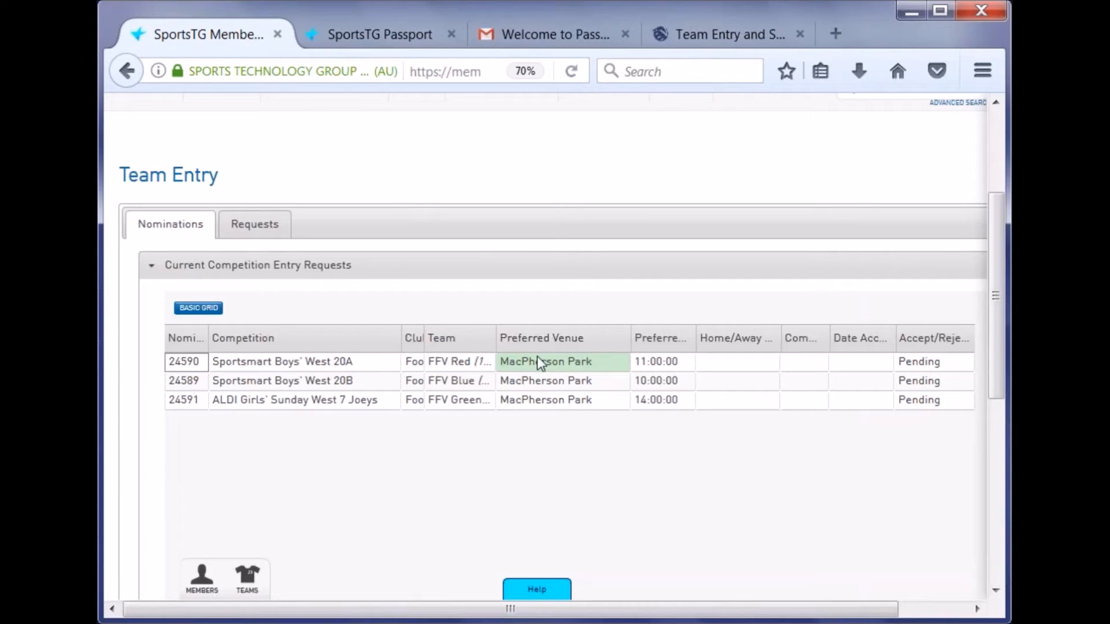
# - Set row 24590's preferred start time to 12:00 PM and widen the Home/Away Preference column
pyautogui.click(679, 366)
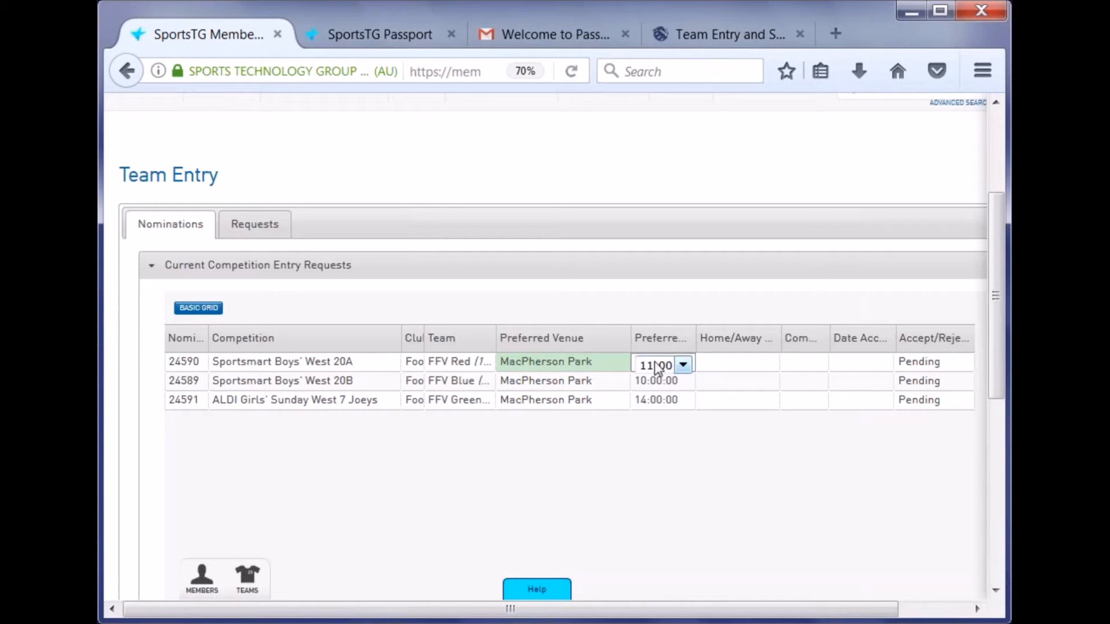
pyautogui.click(655, 364)
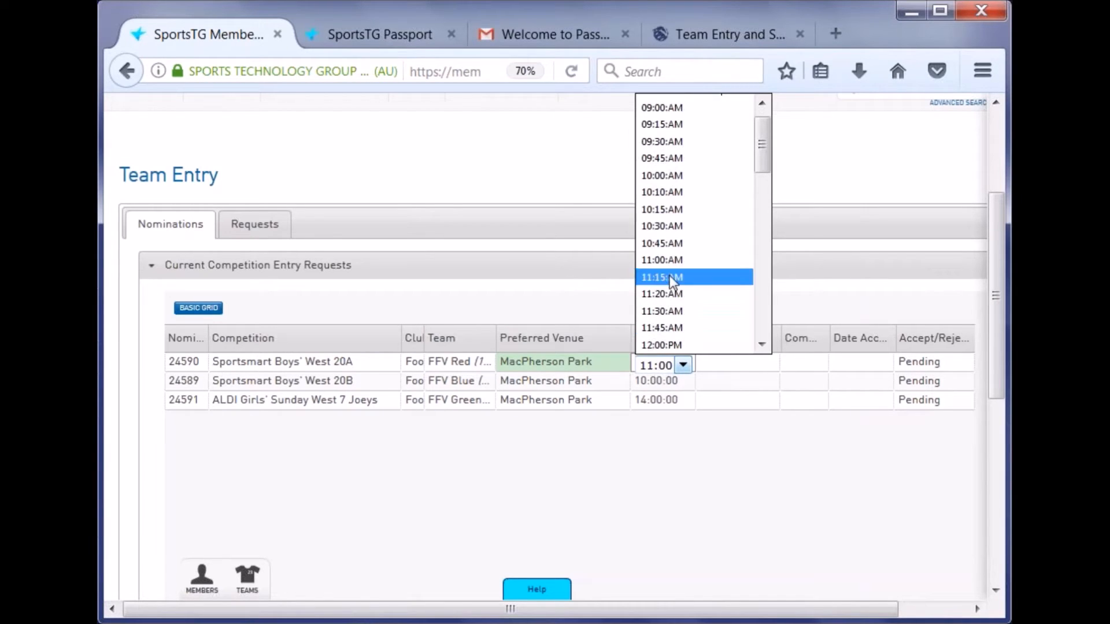
pyautogui.scroll(-10, 694, 231)
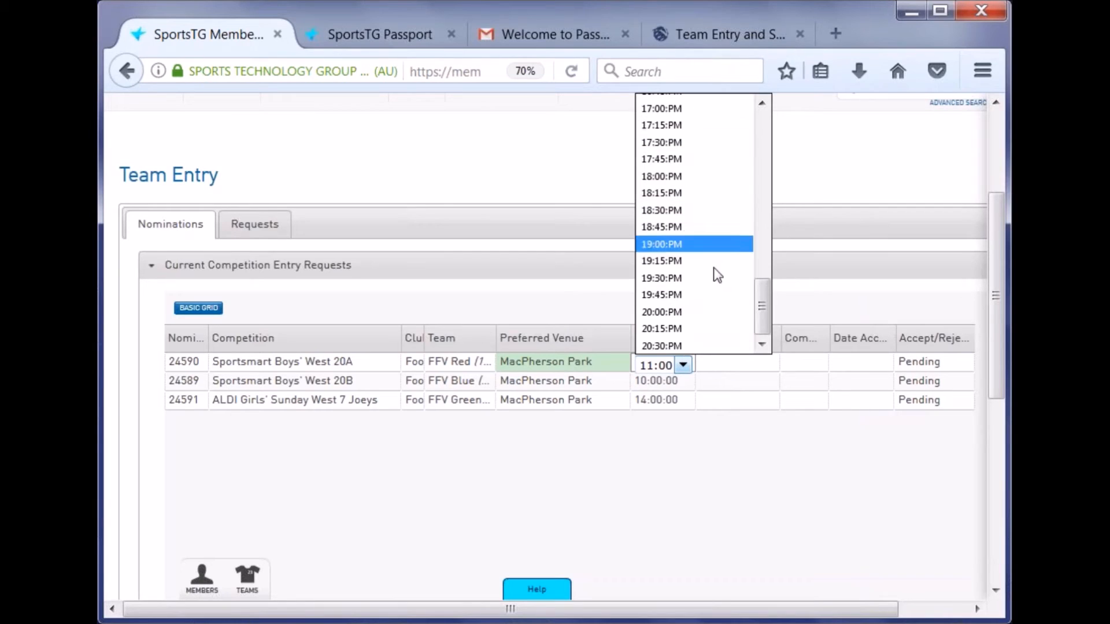
pyautogui.moveTo(755, 305); pyautogui.dragTo(756, 125)
pyautogui.scroll(-2, 720, 185)
pyautogui.moveTo(761, 172)
pyautogui.mouseDown()
pyautogui.moveTo(785, 317)
pyautogui.moveTo(761, 124)
pyautogui.moveTo(764, 183)
pyautogui.mouseUp()
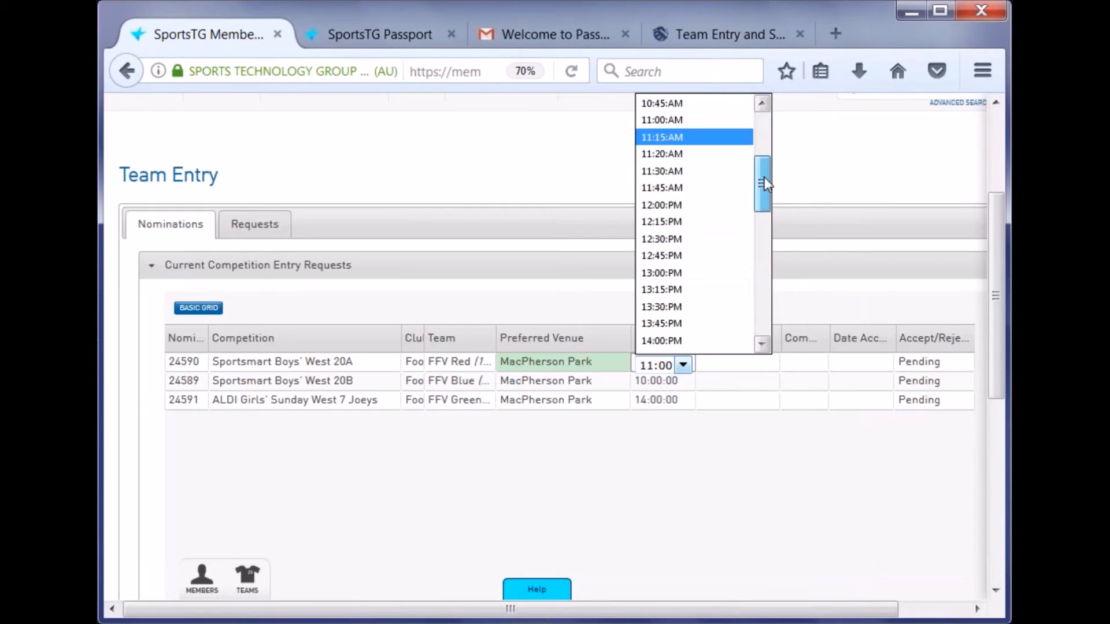
pyautogui.click(722, 205)
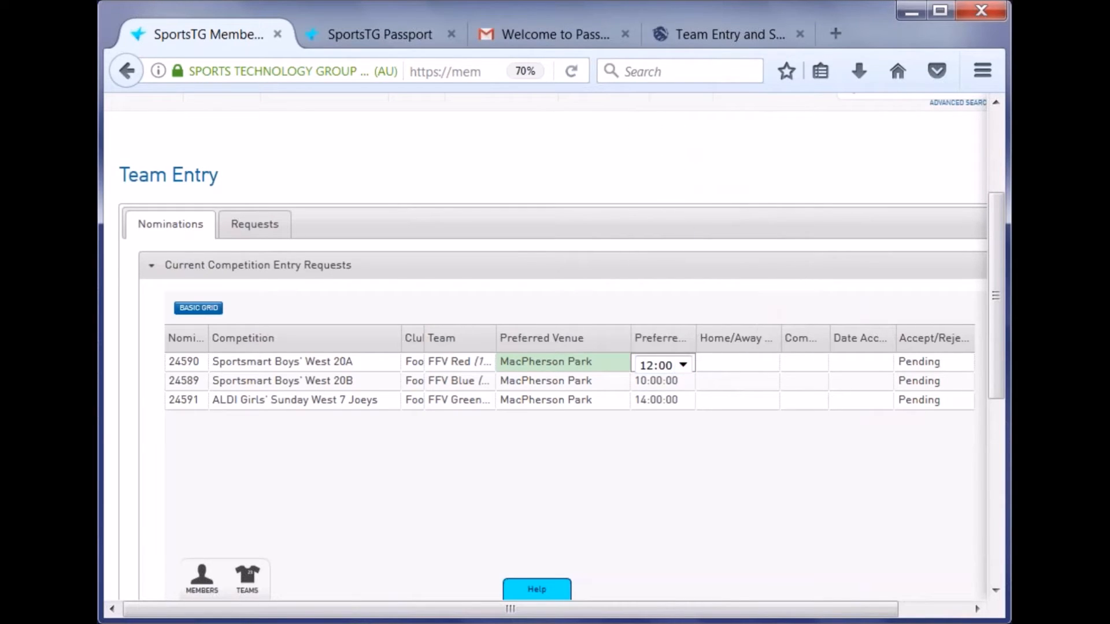
pyautogui.click(270, 362)
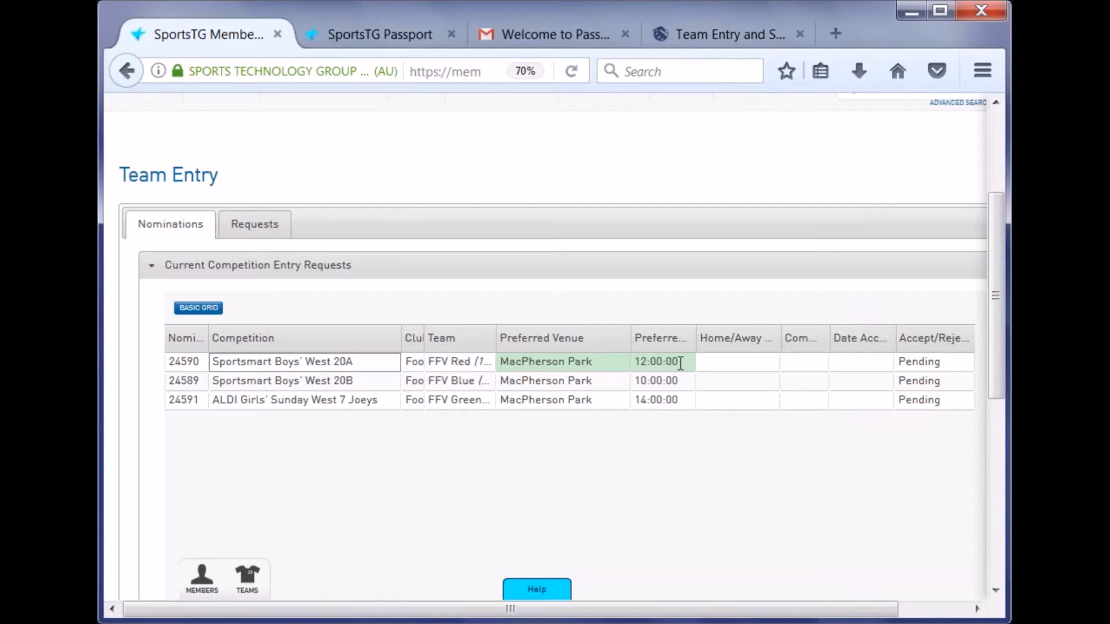
pyautogui.moveTo(696, 338); pyautogui.dragTo(614, 338)
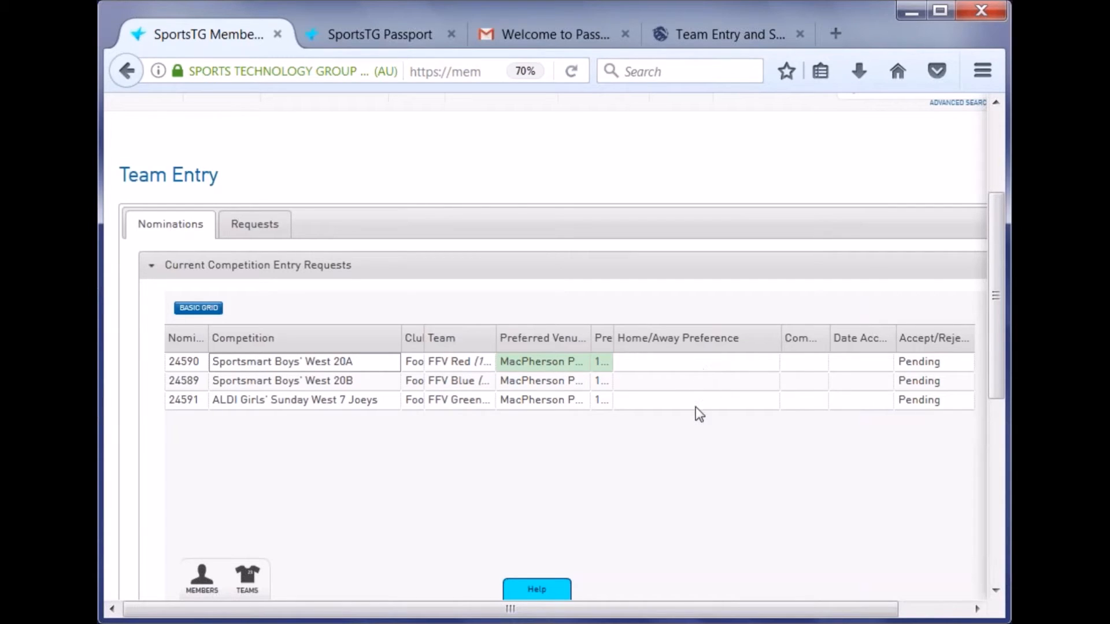
# - Set row 24590's Home/Away Preference to Home Week One
pyautogui.click(691, 364)
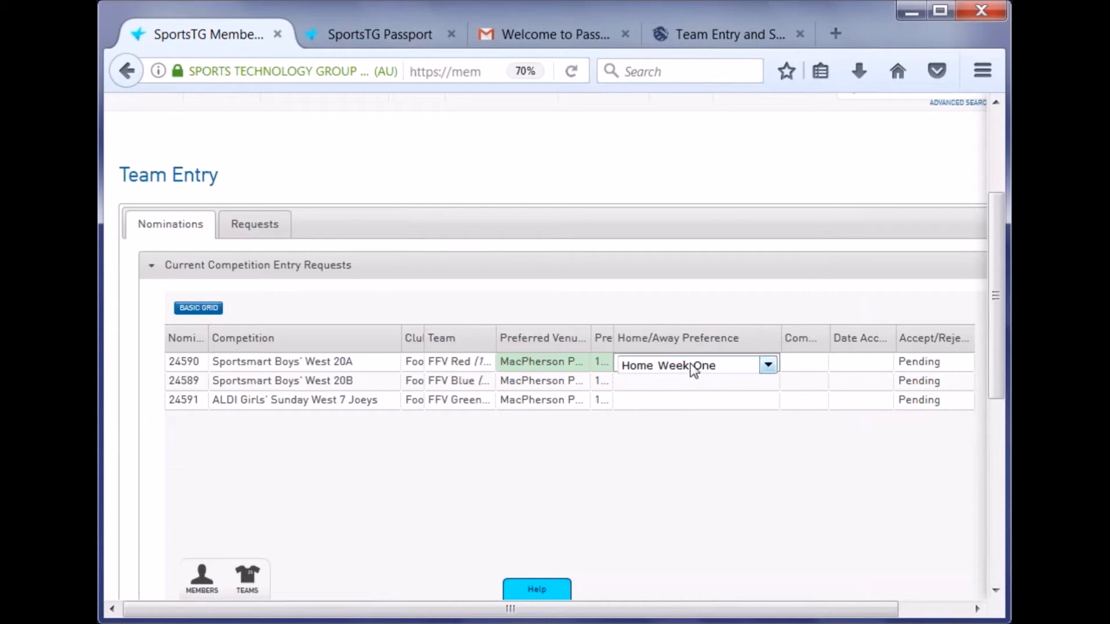
pyautogui.click(692, 367)
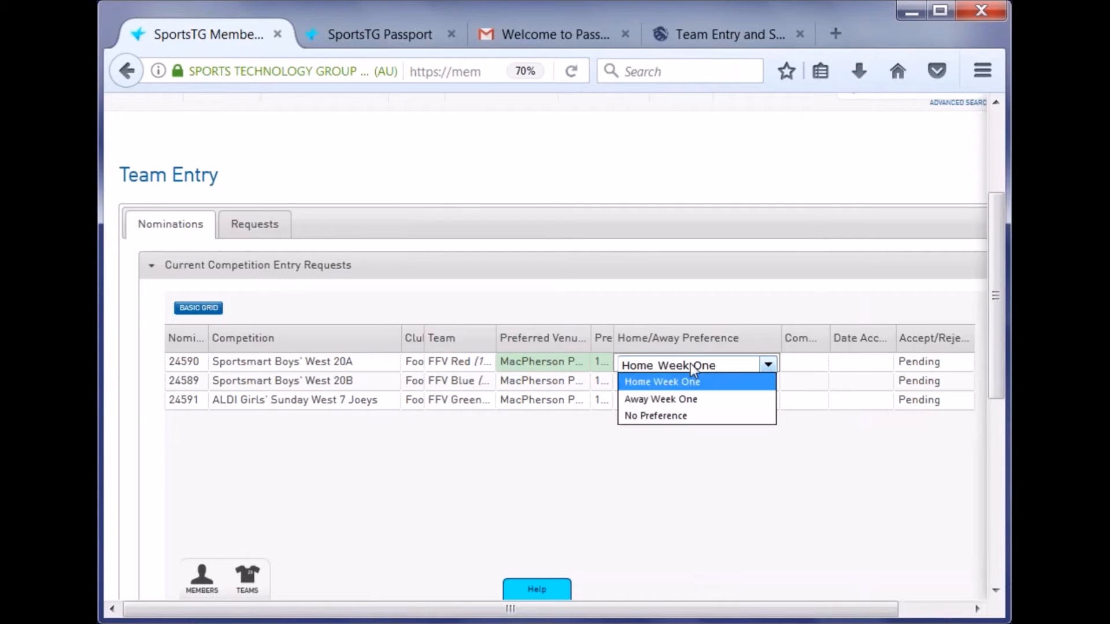
pyautogui.click(717, 384)
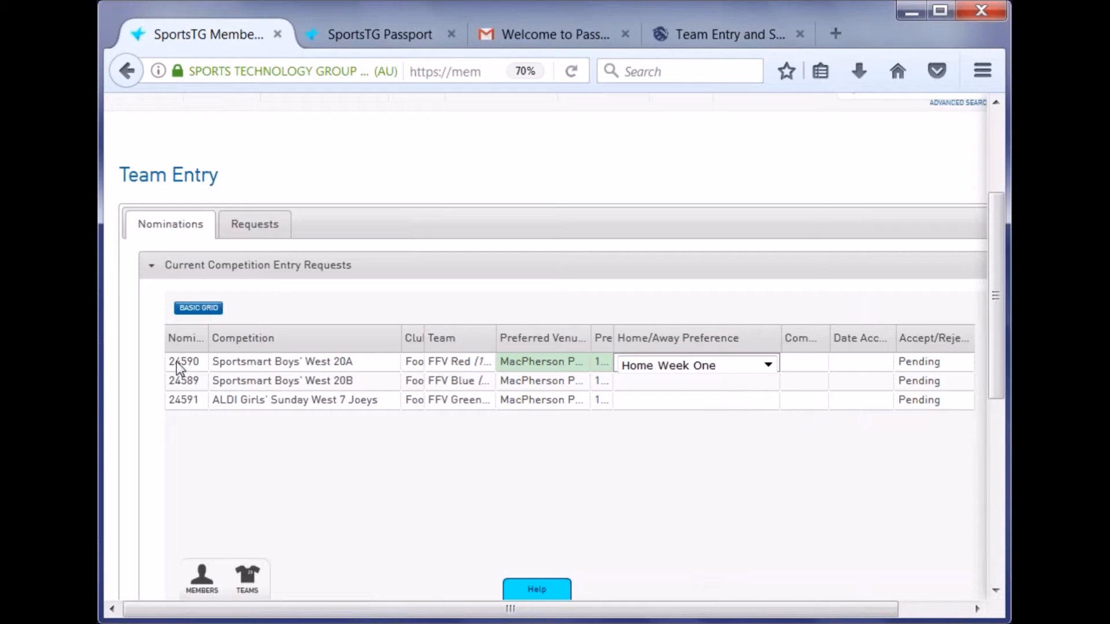
pyautogui.click(176, 361)
# - Change the following nominations' Home/Away Preference to Away Week One
pyautogui.click(724, 385)
pyautogui.click(723, 384)
pyautogui.click(712, 415)
pyautogui.click(699, 438)
pyautogui.click(175, 399)
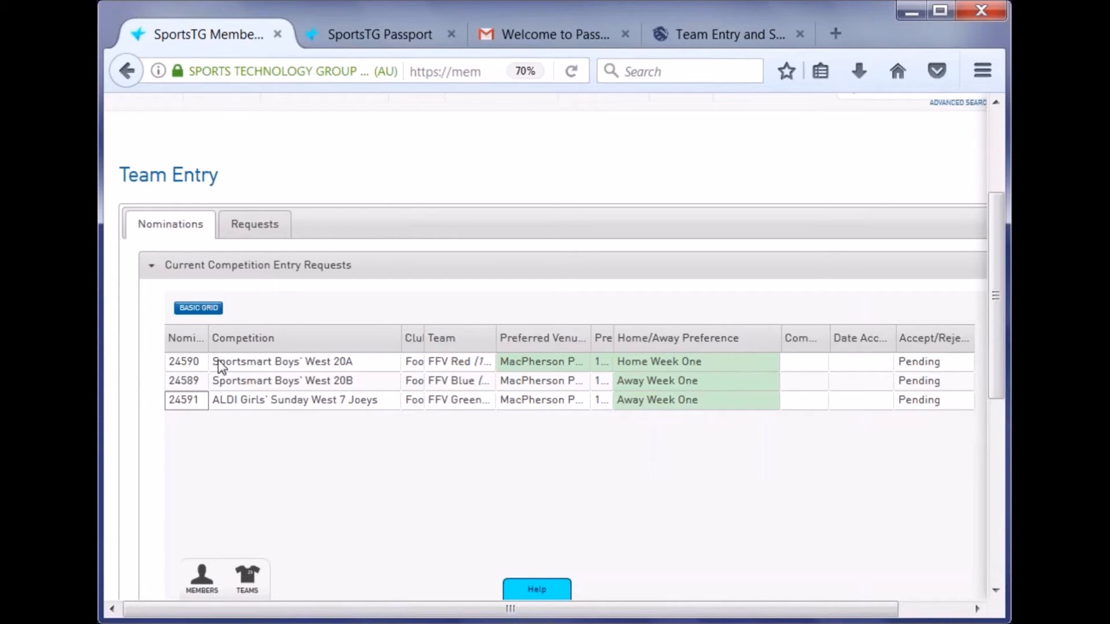
pyautogui.click(335, 381)
pyautogui.click(341, 403)
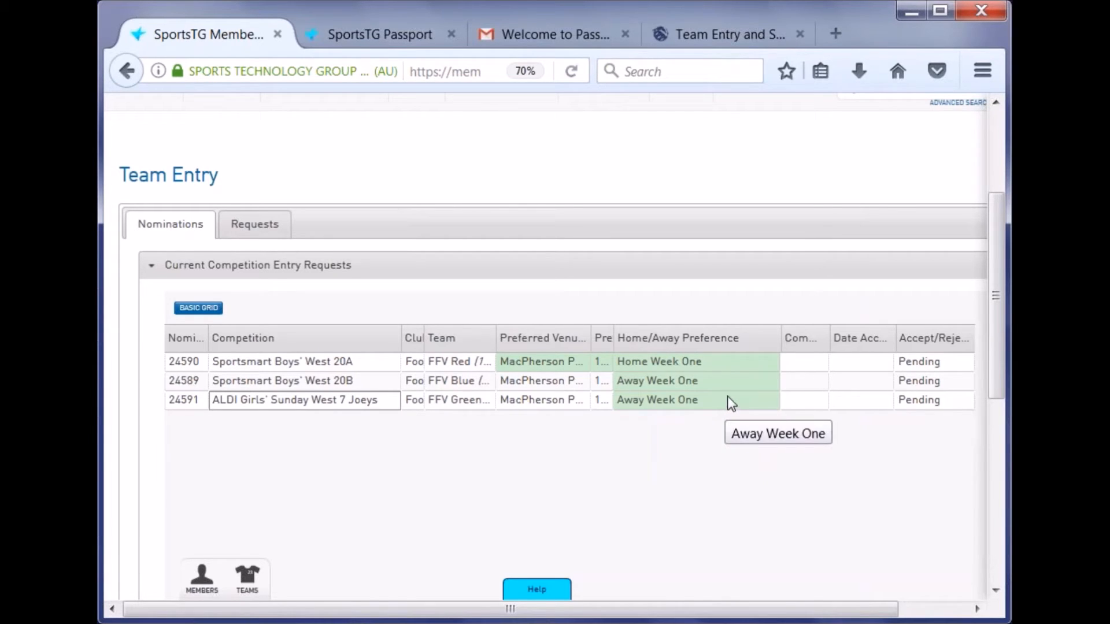
# - Switch rows 24589 and 24591 to Home Week One and narrow the column to reveal Comments
pyautogui.click(722, 380)
pyautogui.click(706, 384)
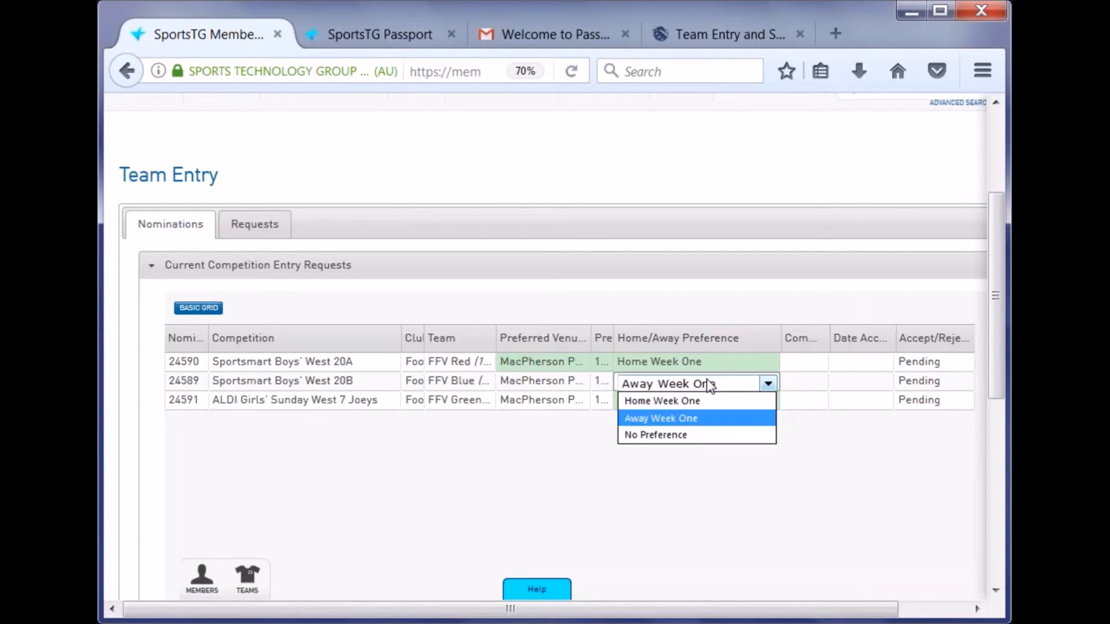
pyautogui.click(705, 400)
pyautogui.click(702, 401)
pyautogui.click(703, 401)
pyautogui.click(697, 416)
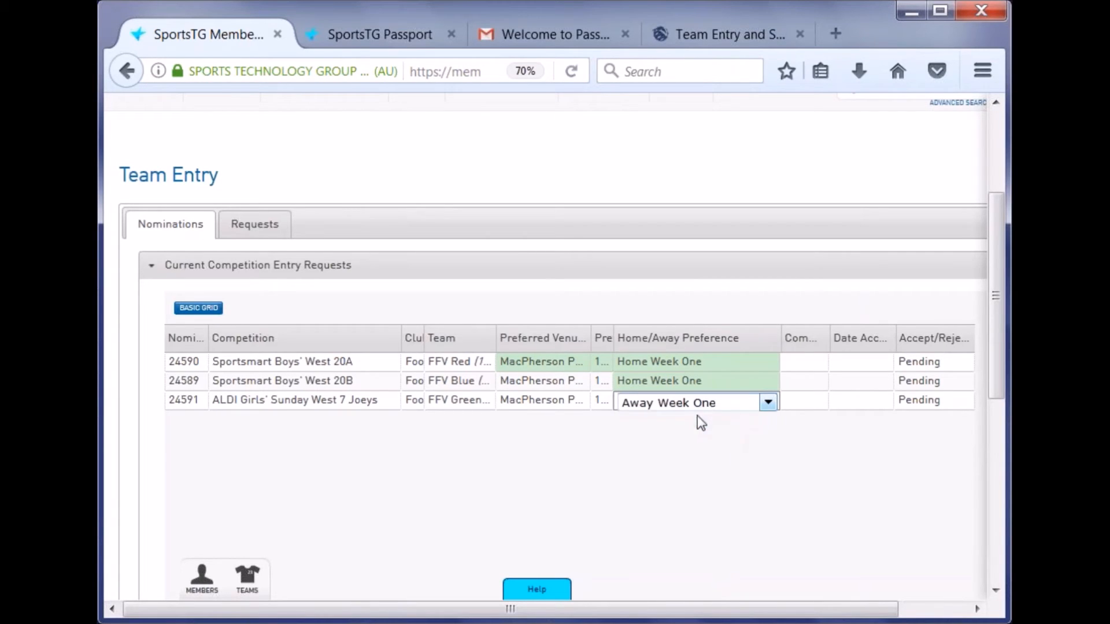
pyautogui.click(228, 403)
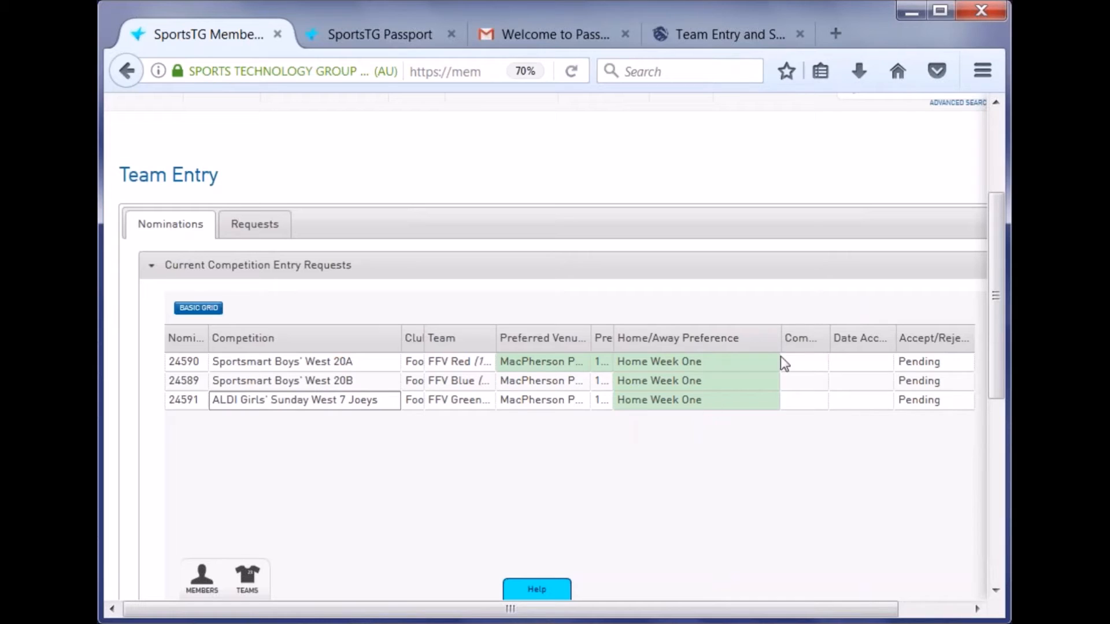
pyautogui.moveTo(779, 337); pyautogui.dragTo(723, 337)
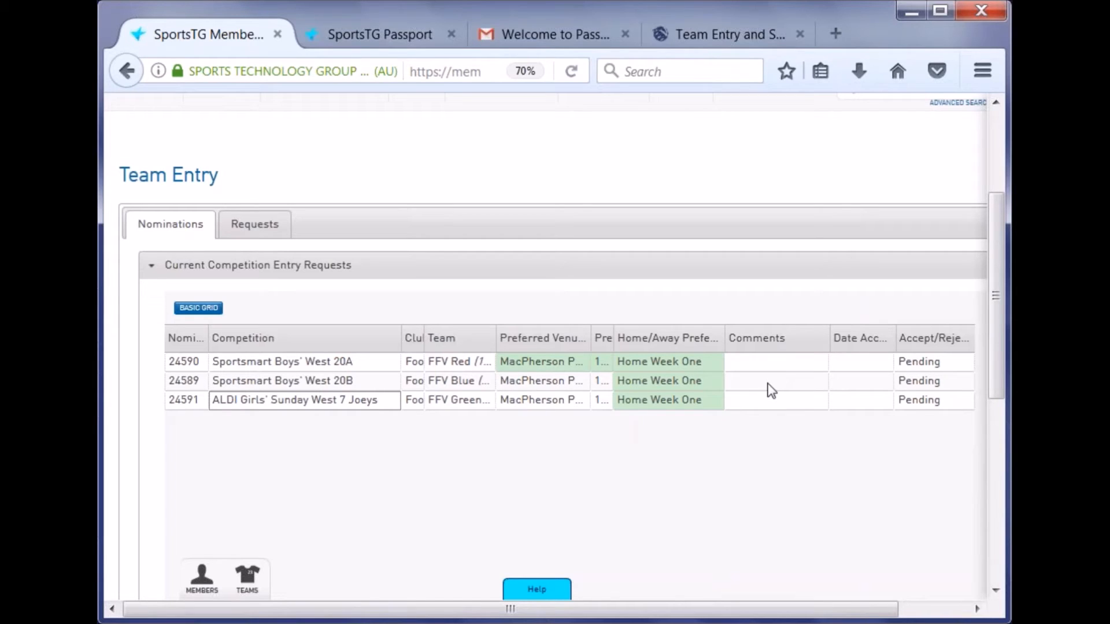
# - Enter 'Move to a Wallabies league' in row 24591's Comments cell and resize columns to show it
pyautogui.click(760, 400)
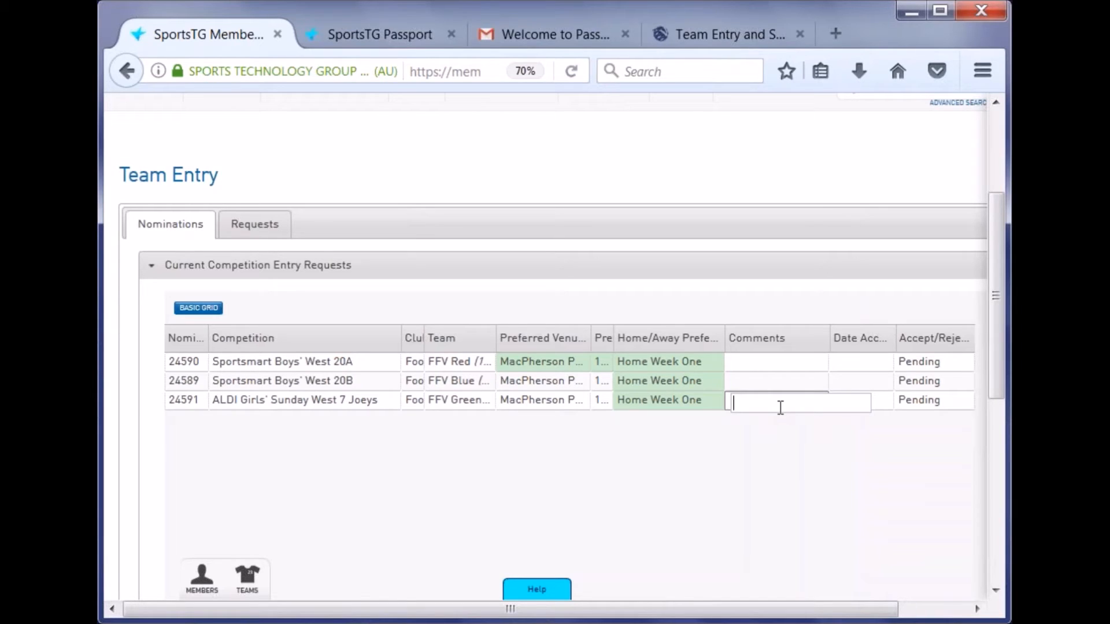
pyautogui.write('Move to')
pyautogui.write(' a Walla')
pyautogui.write('bies league')
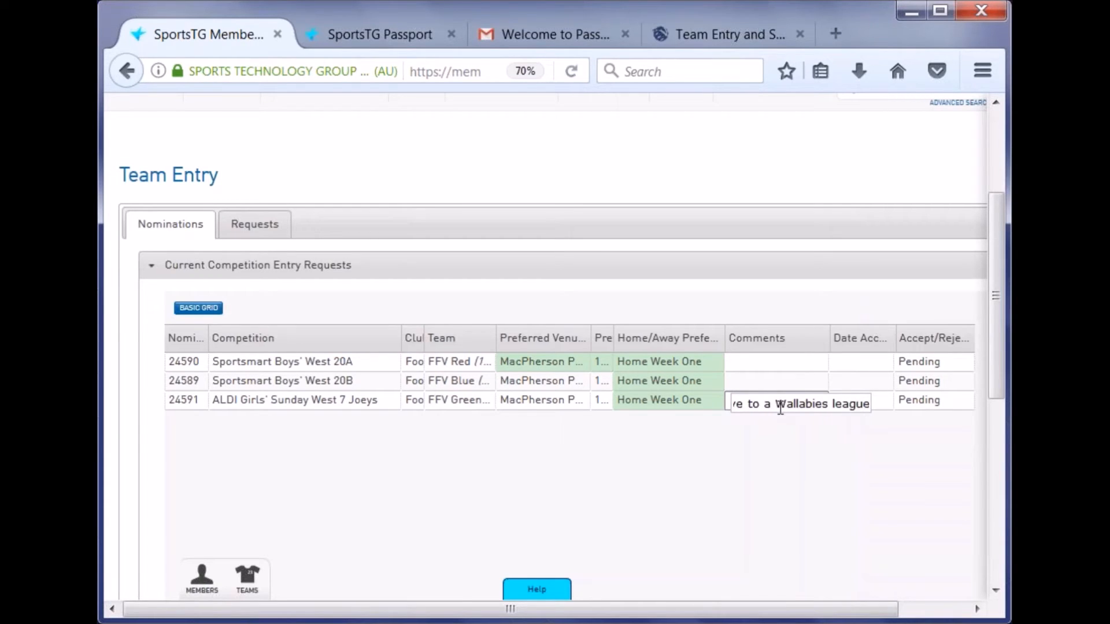
pyautogui.hotkey('ctrl', 'a')
pyautogui.click(182, 397)
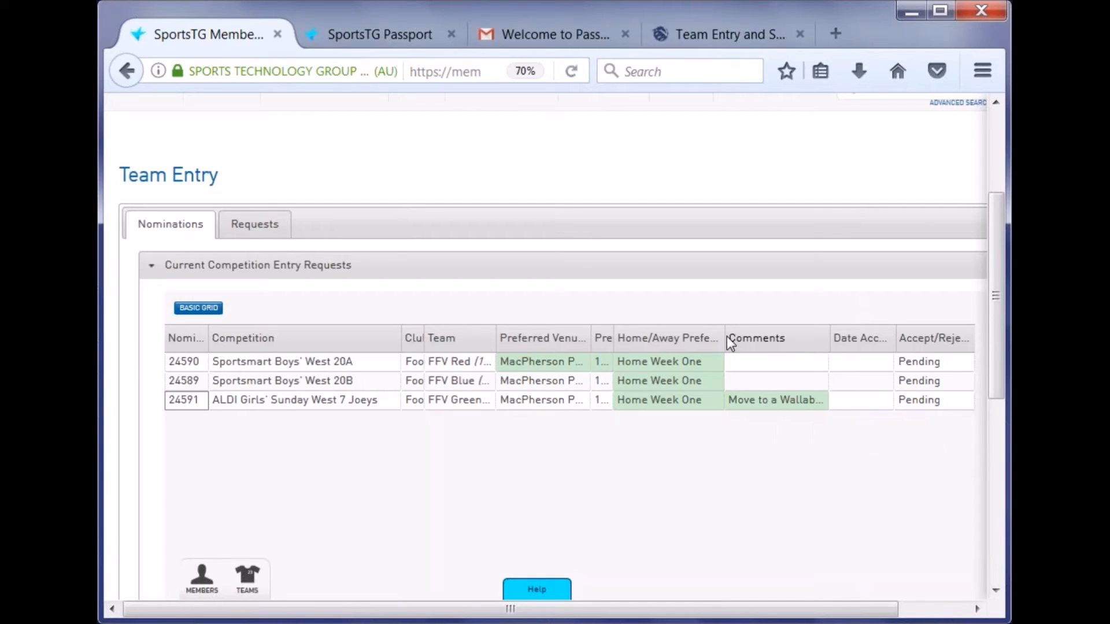
pyautogui.moveTo(726, 336); pyautogui.dragTo(605, 336)
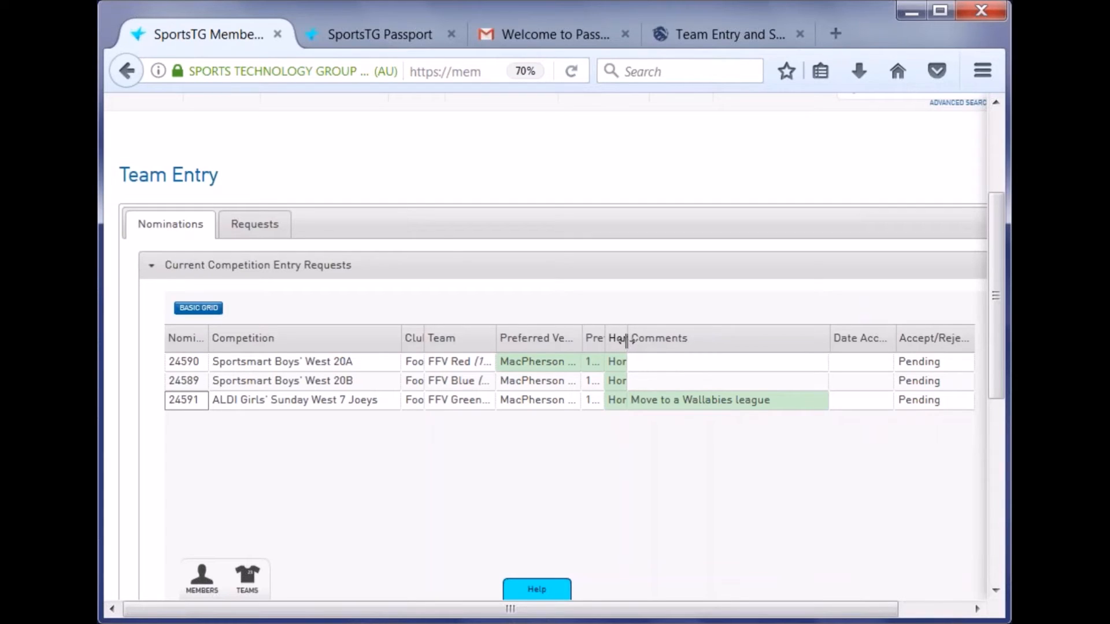
# - Shrink the Preferred Venue and Comments columns, widening Date Accepted and Accept/Reject to show all three Pending
pyautogui.moveTo(624, 341); pyautogui.dragTo(617, 341)
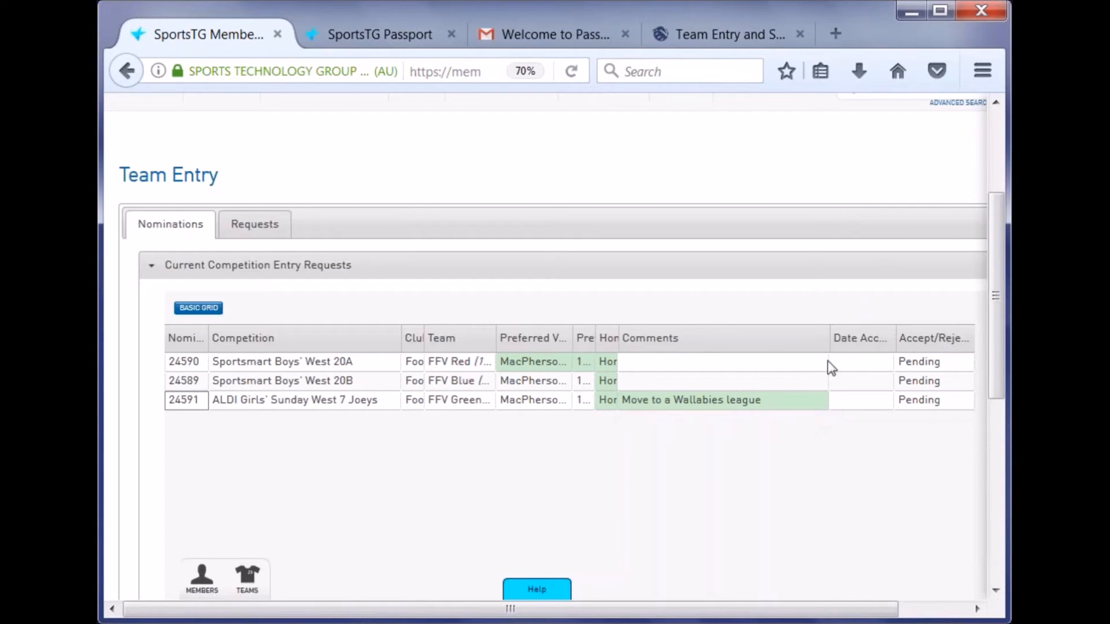
pyautogui.moveTo(830, 340); pyautogui.dragTo(792, 346)
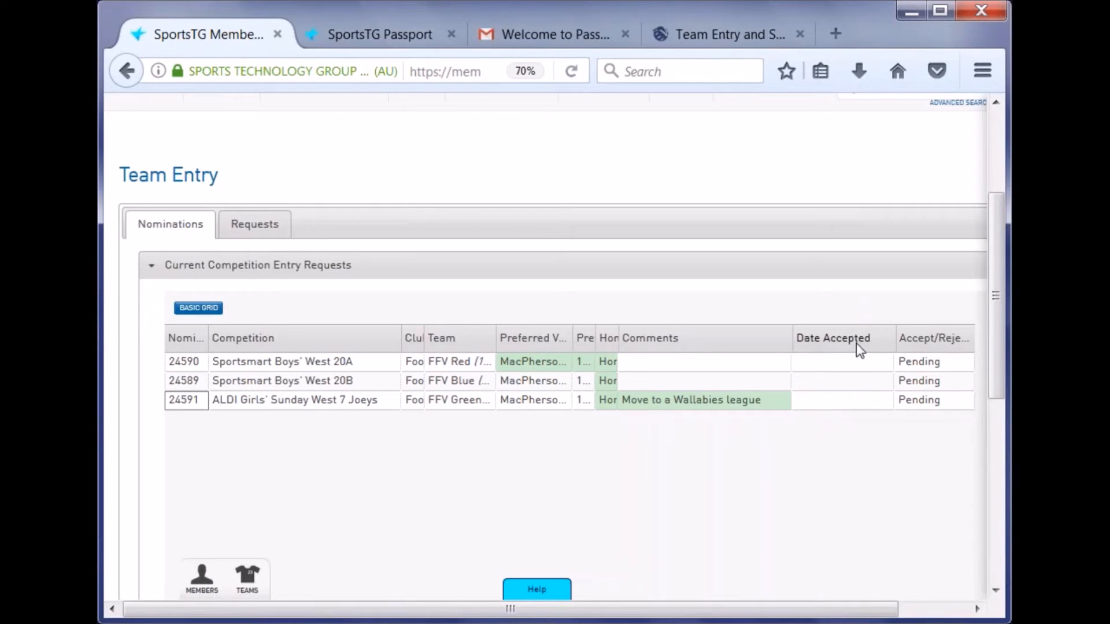
pyautogui.click(854, 400)
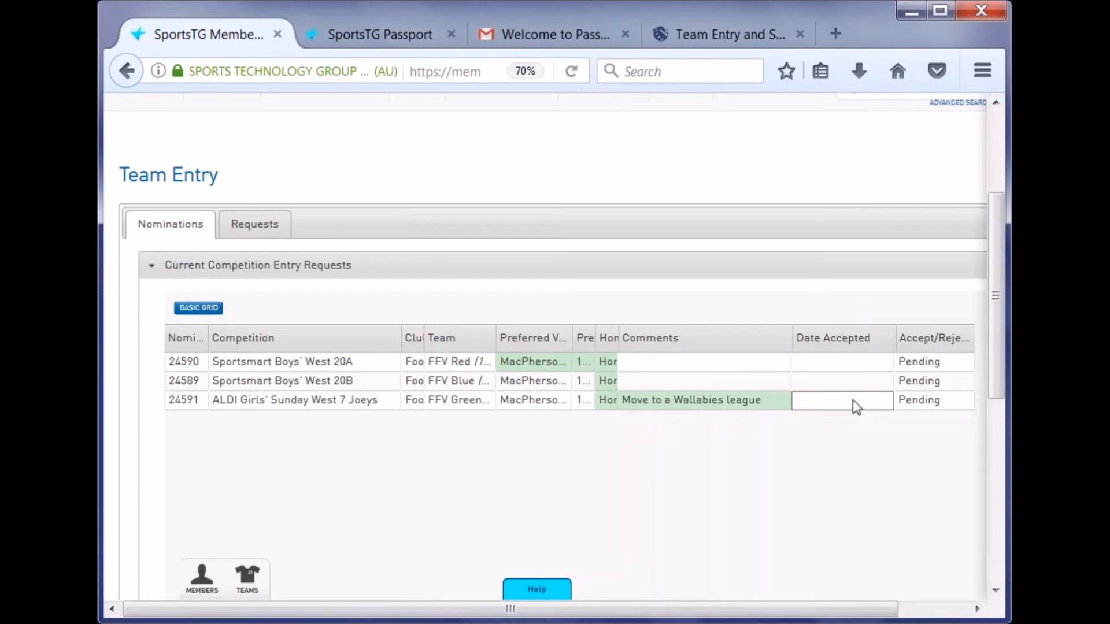
pyautogui.moveTo(792, 338); pyautogui.dragTo(780, 336)
pyautogui.moveTo(895, 335); pyautogui.dragTo(874, 335)
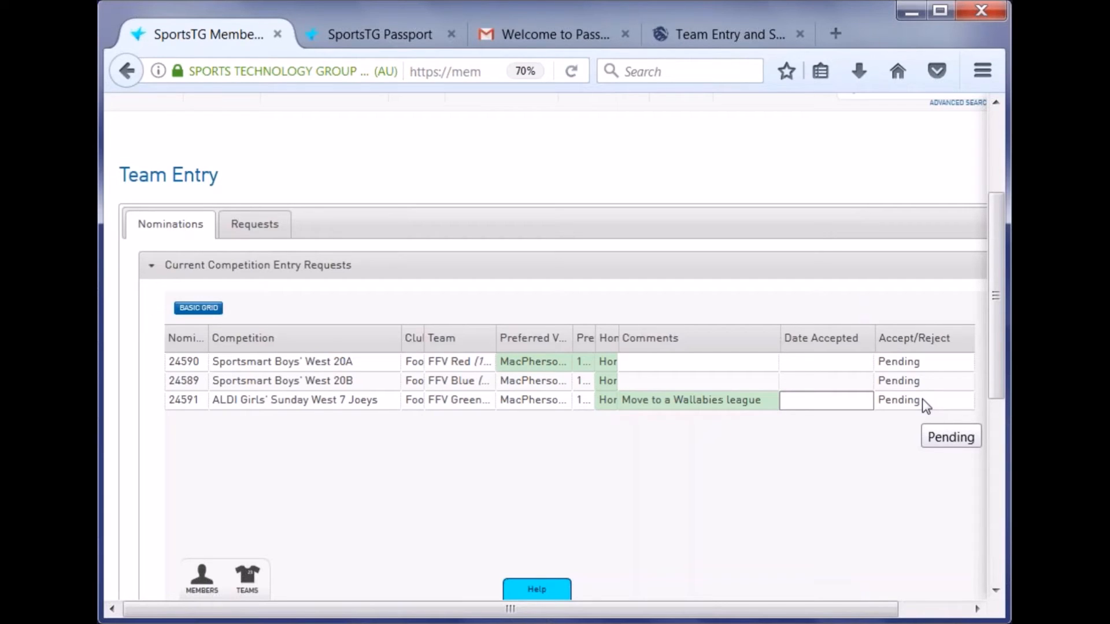
# - Set the Sportsmart Boys' West 20A entry request 24590 to Rejected
pyautogui.click(925, 363)
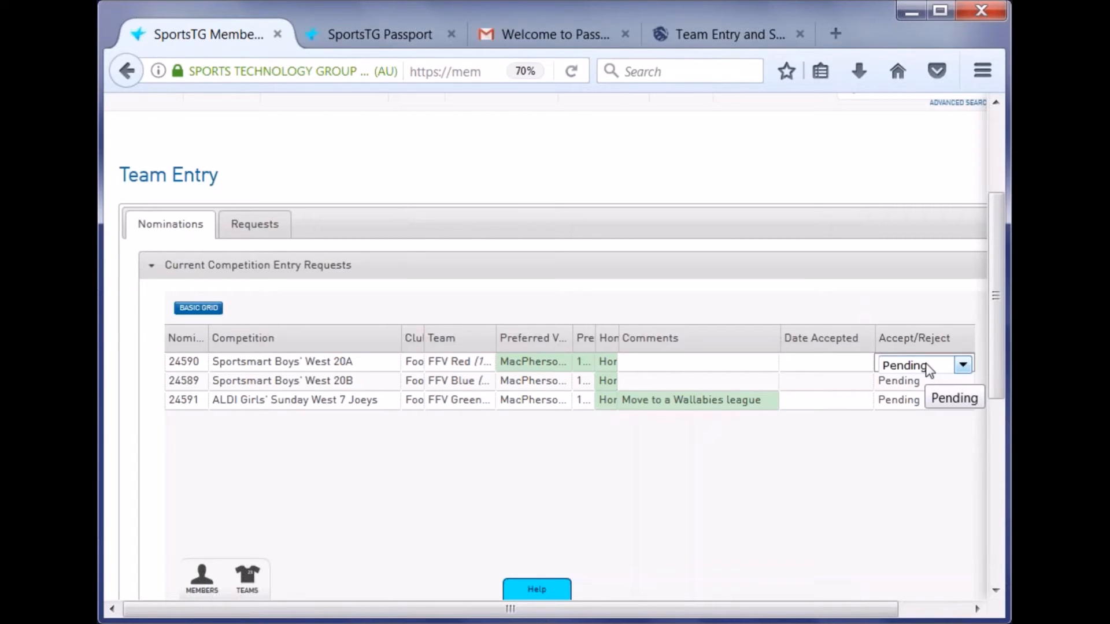
pyautogui.click(925, 363)
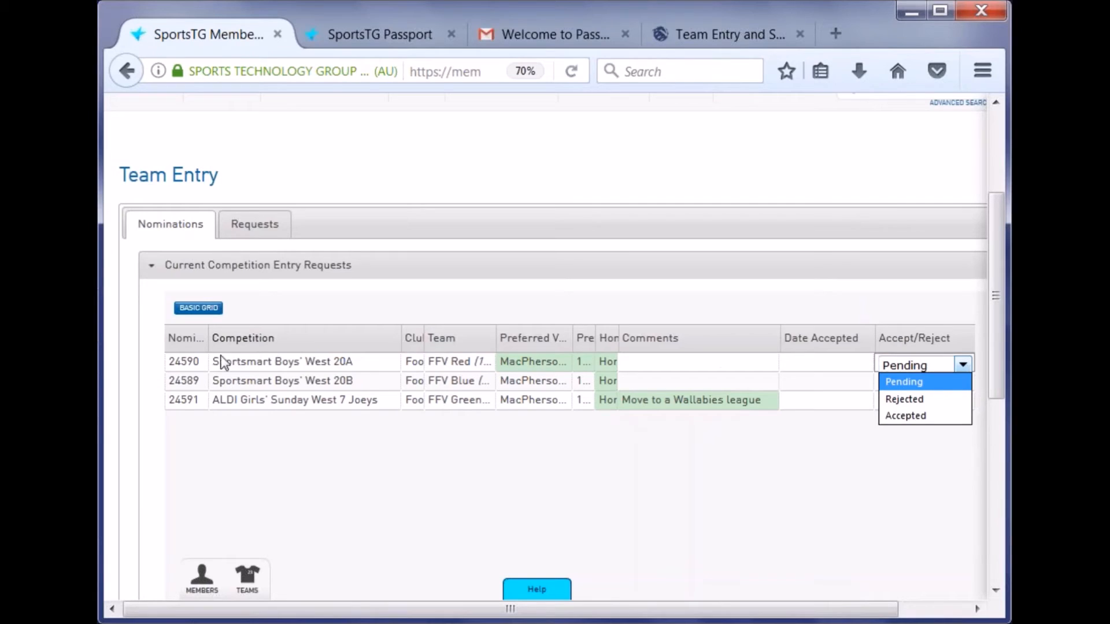
pyautogui.click(939, 408)
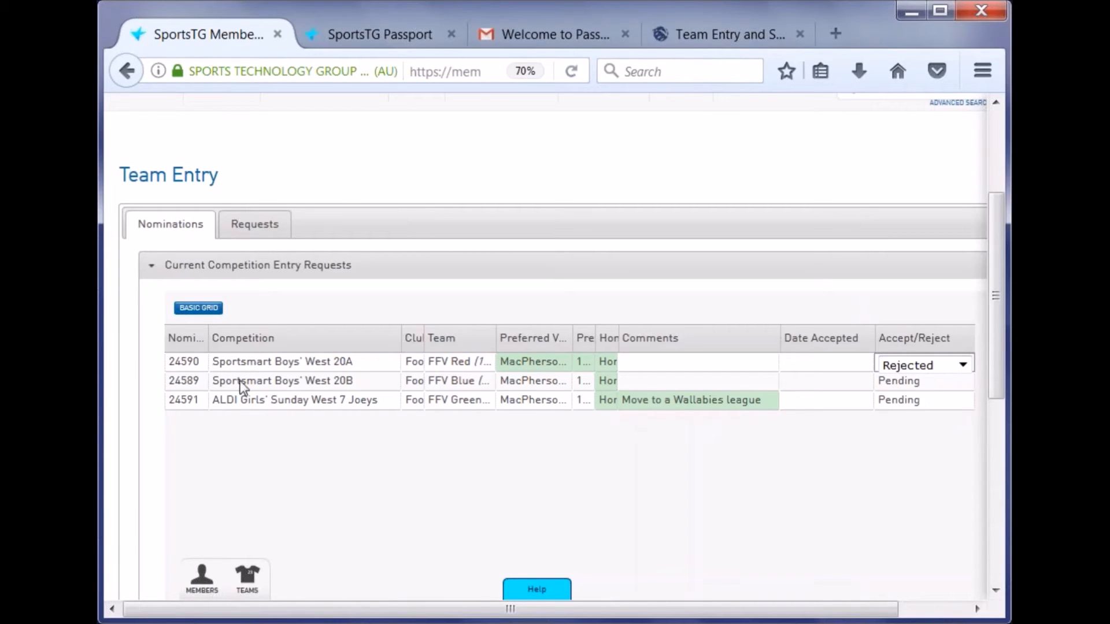
pyautogui.click(194, 368)
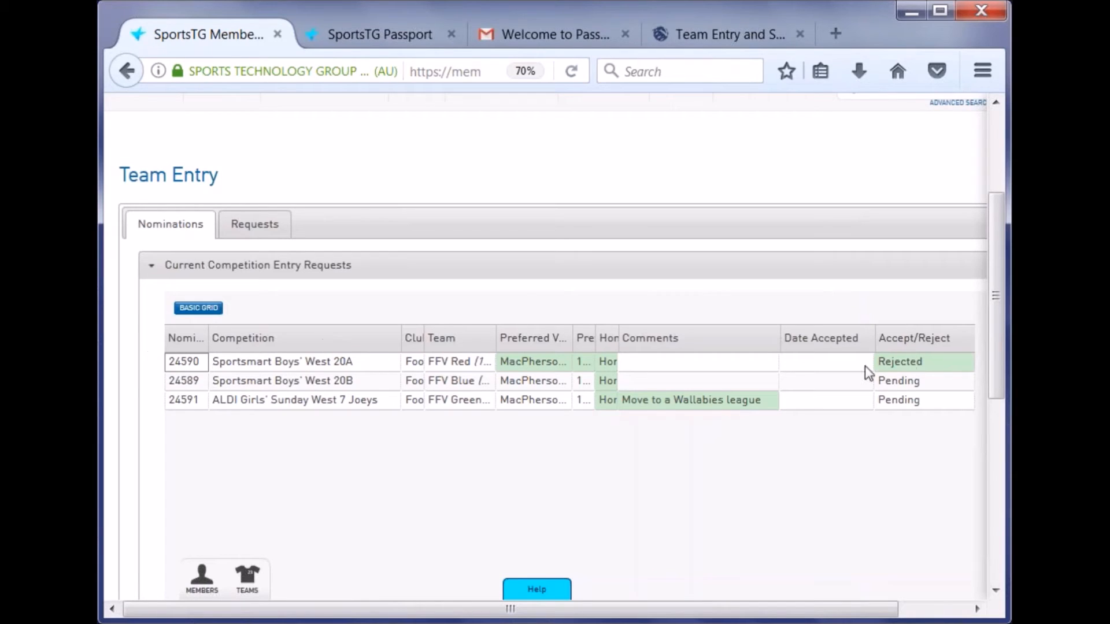
# - Set West 20B request 24589 to Accepted and reload the Team Entry page
pyautogui.scroll(-6, 430, 452)
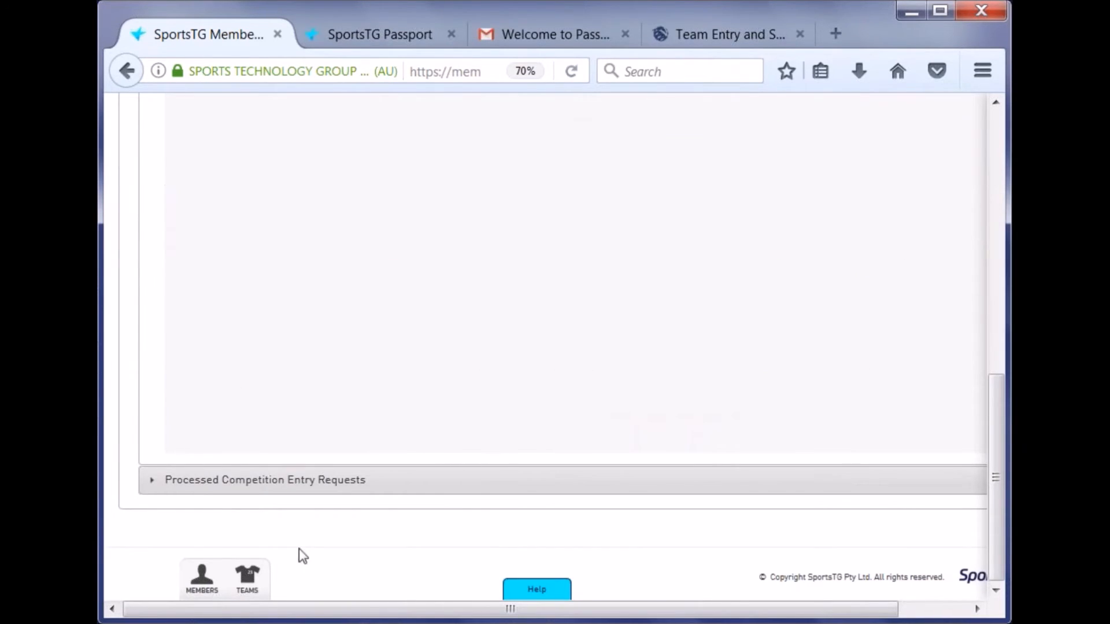
pyautogui.scroll(6, 314, 523)
pyautogui.scroll(2, 838, 480)
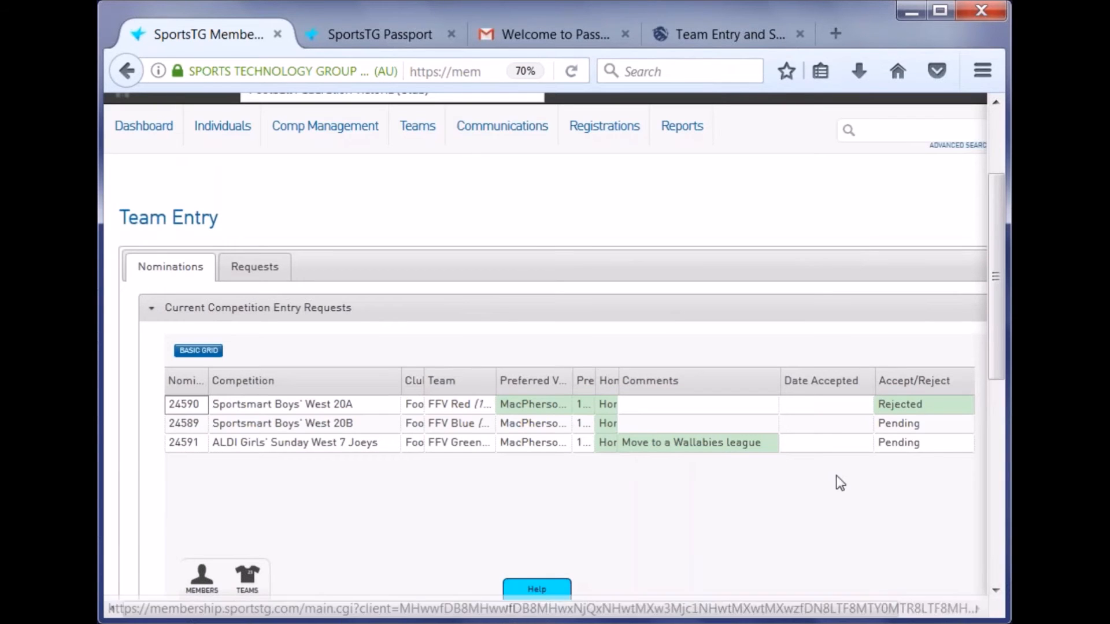
pyautogui.click(928, 425)
pyautogui.click(926, 423)
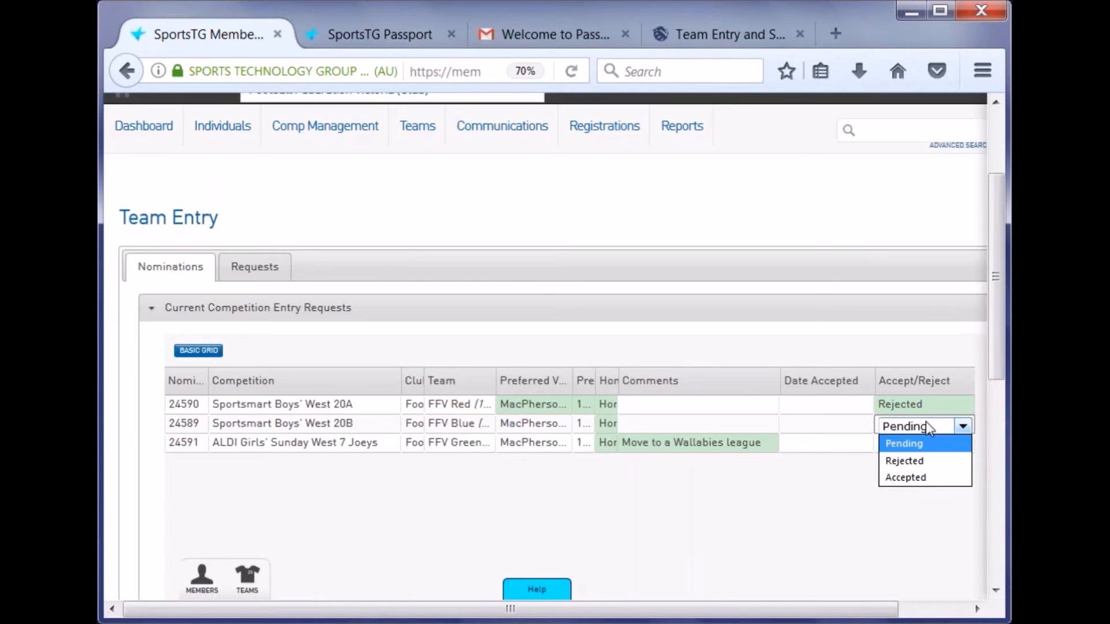
pyautogui.click(917, 479)
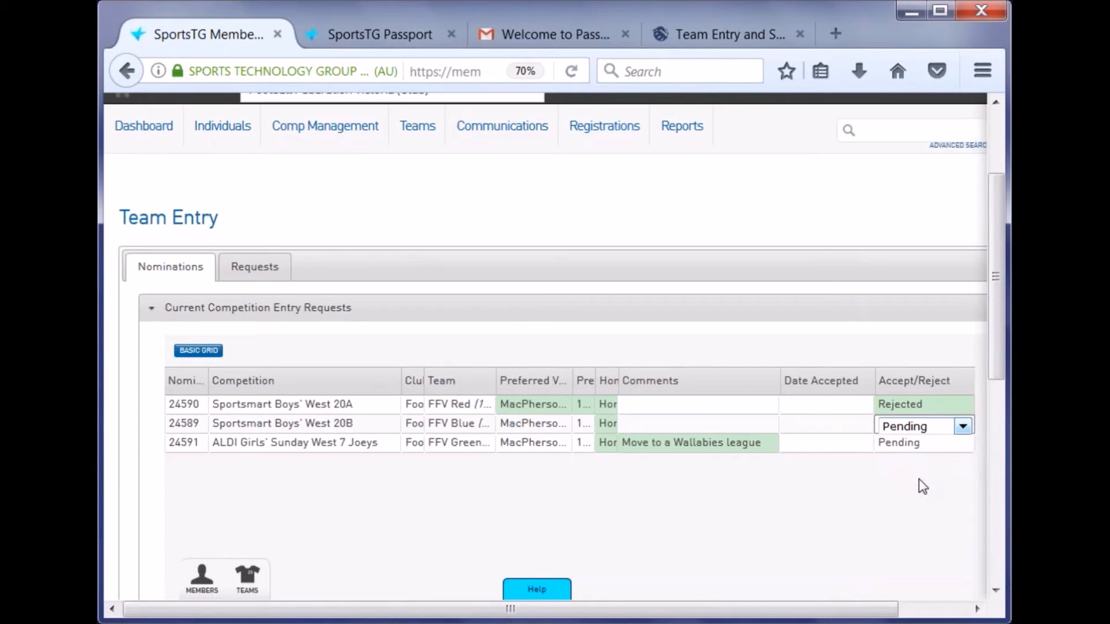
pyautogui.click(177, 425)
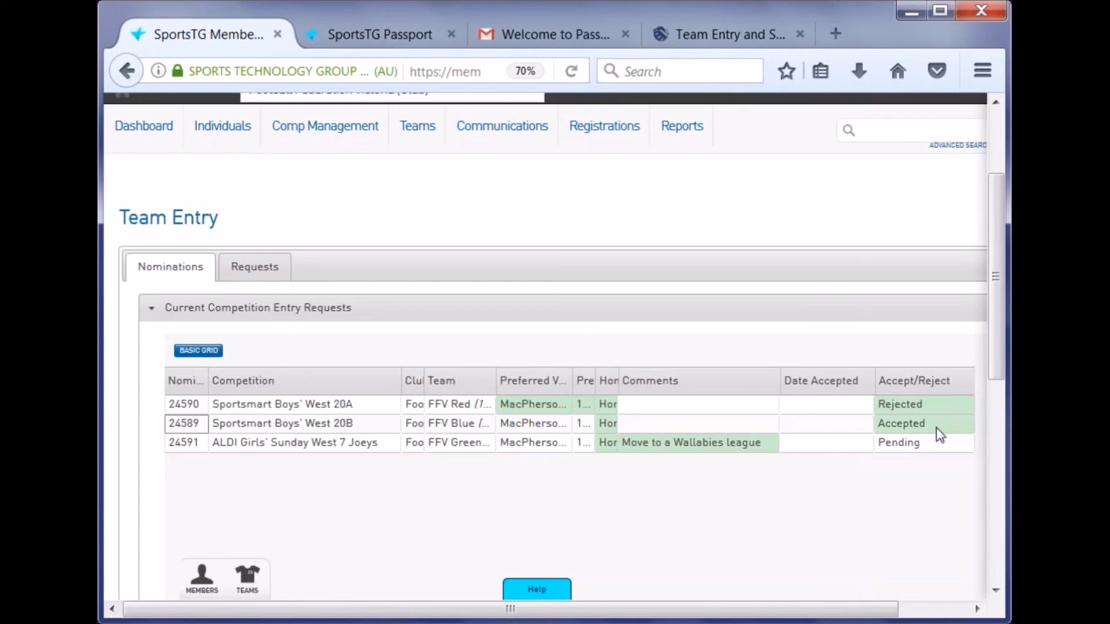
pyautogui.click(573, 74)
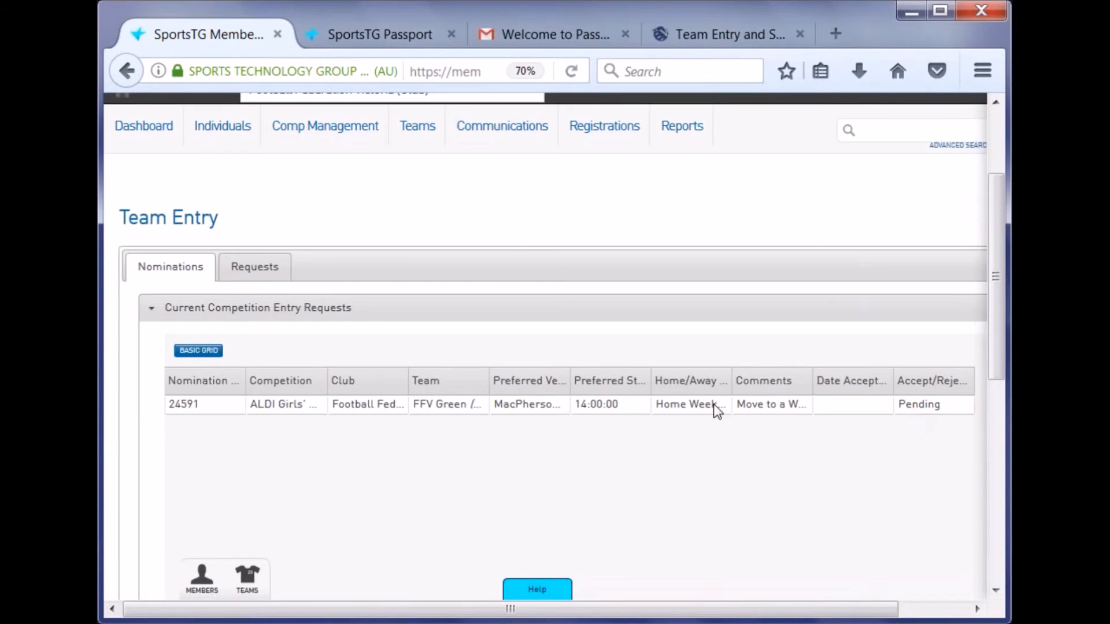
# - Show Processed Competition Entry Requests and widen the Competition column to reveal 24590 and 24589 in full
pyautogui.click(153, 312)
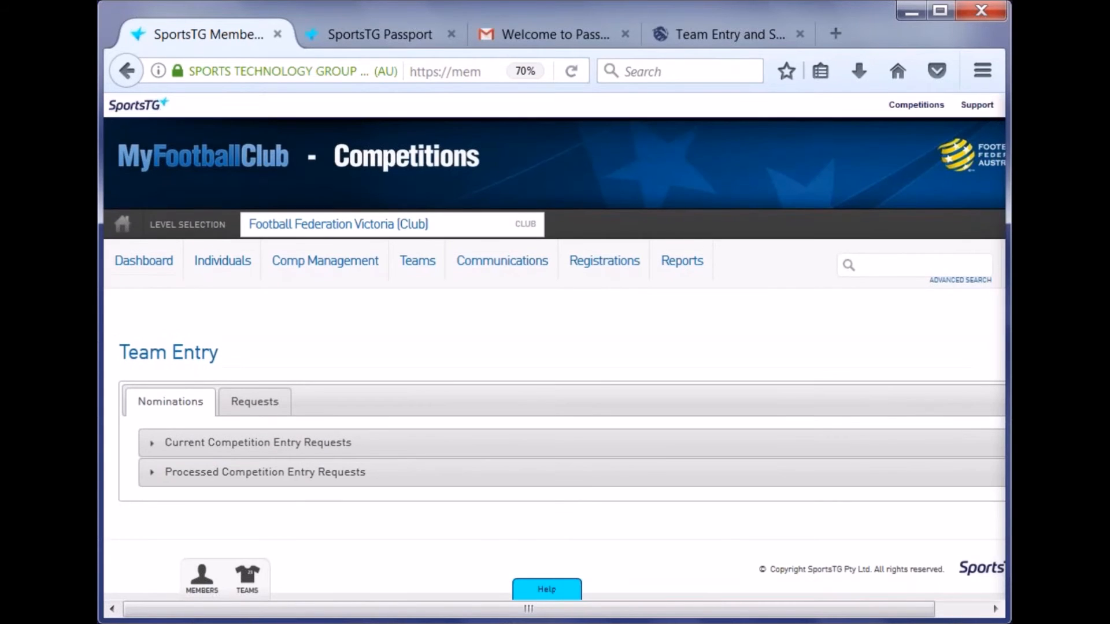
pyautogui.click(207, 474)
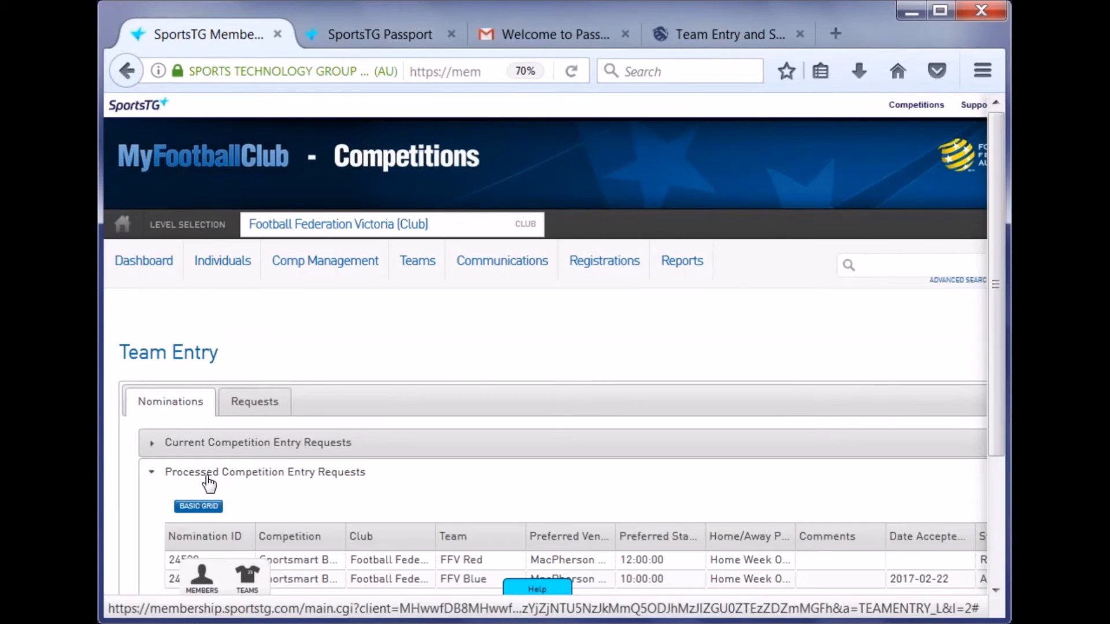
pyautogui.scroll(-5, 445, 342)
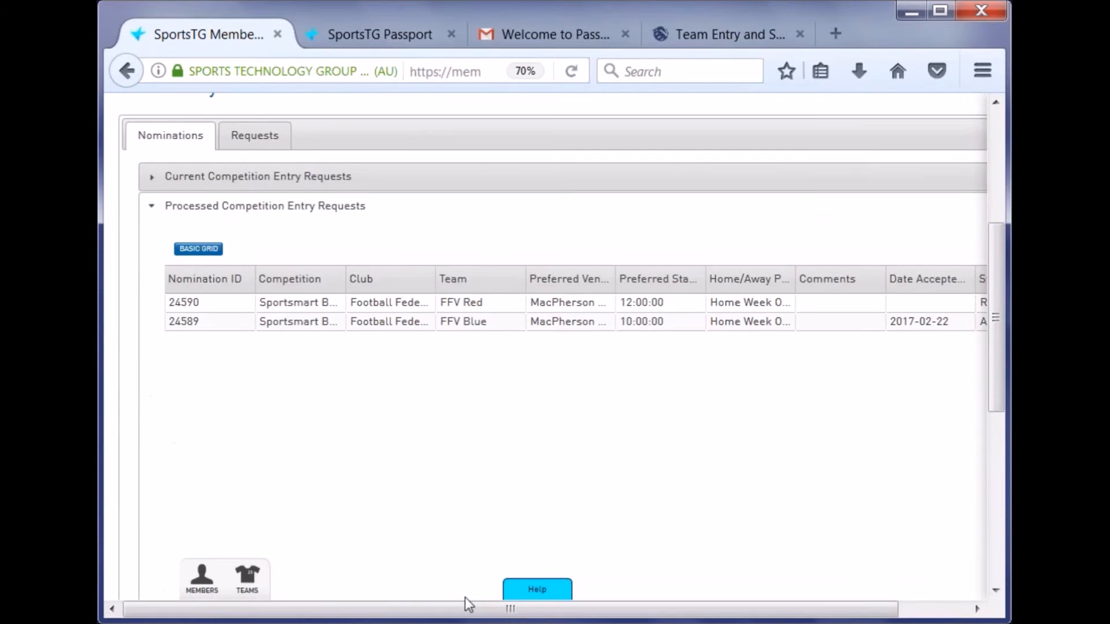
pyautogui.moveTo(479, 606); pyautogui.dragTo(674, 611)
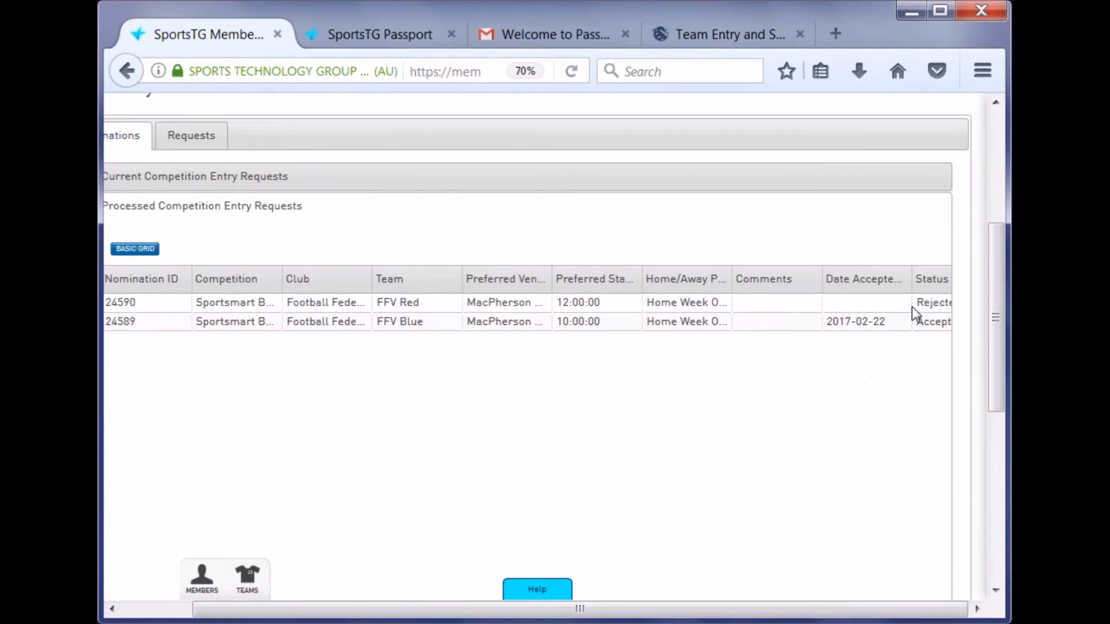
pyautogui.moveTo(557, 611); pyautogui.dragTo(487, 617)
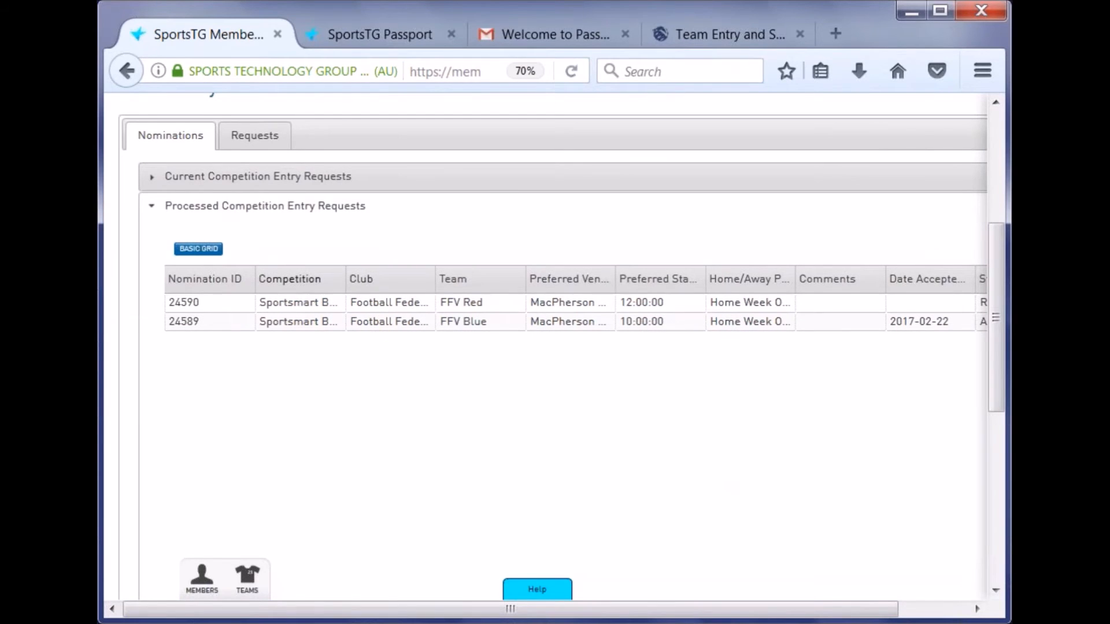
pyautogui.moveTo(345, 278); pyautogui.dragTo(484, 280)
pyautogui.moveTo(509, 608); pyautogui.dragTo(767, 614)
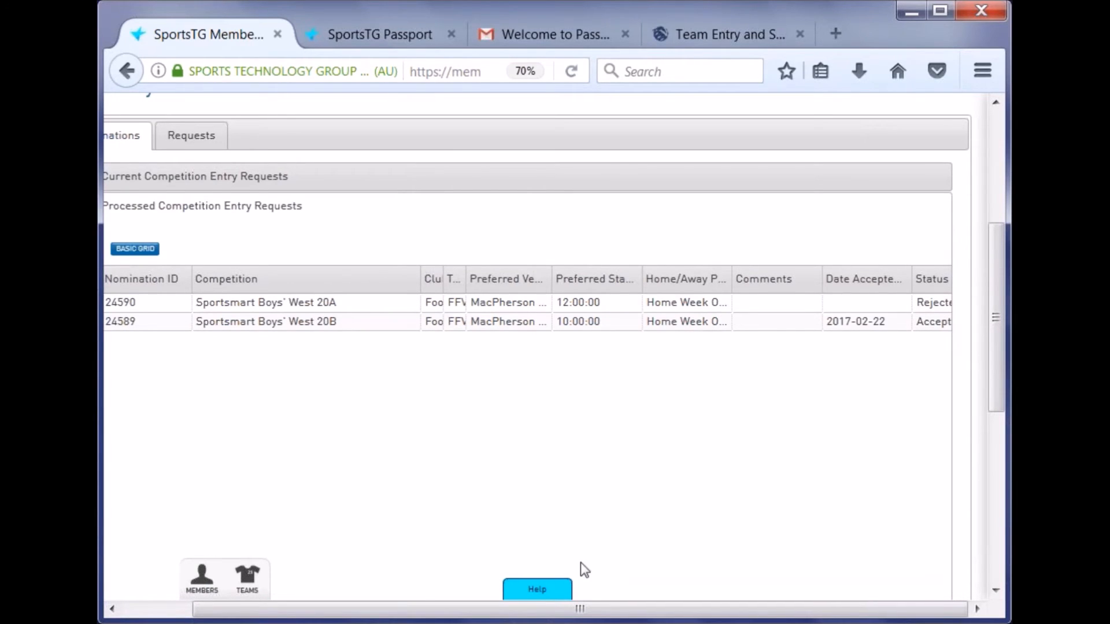
pyautogui.moveTo(602, 610); pyautogui.dragTo(535, 607)
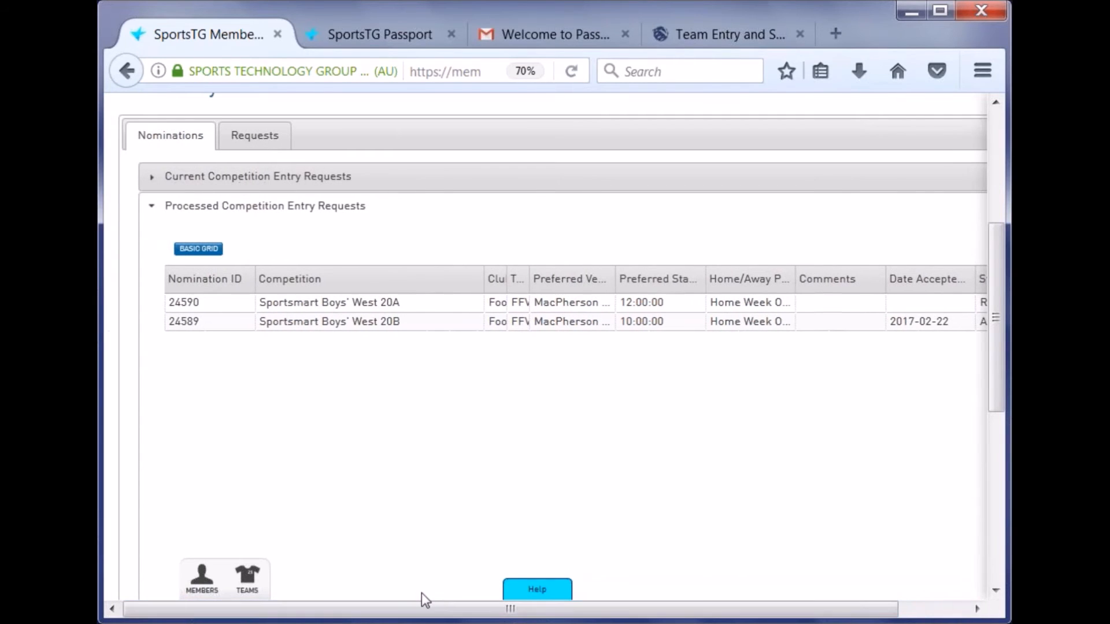
# - Accept ALDI Girls' Sunday West 7 Joeys request 24591, reload, and reopen the processed requests
pyautogui.click(259, 177)
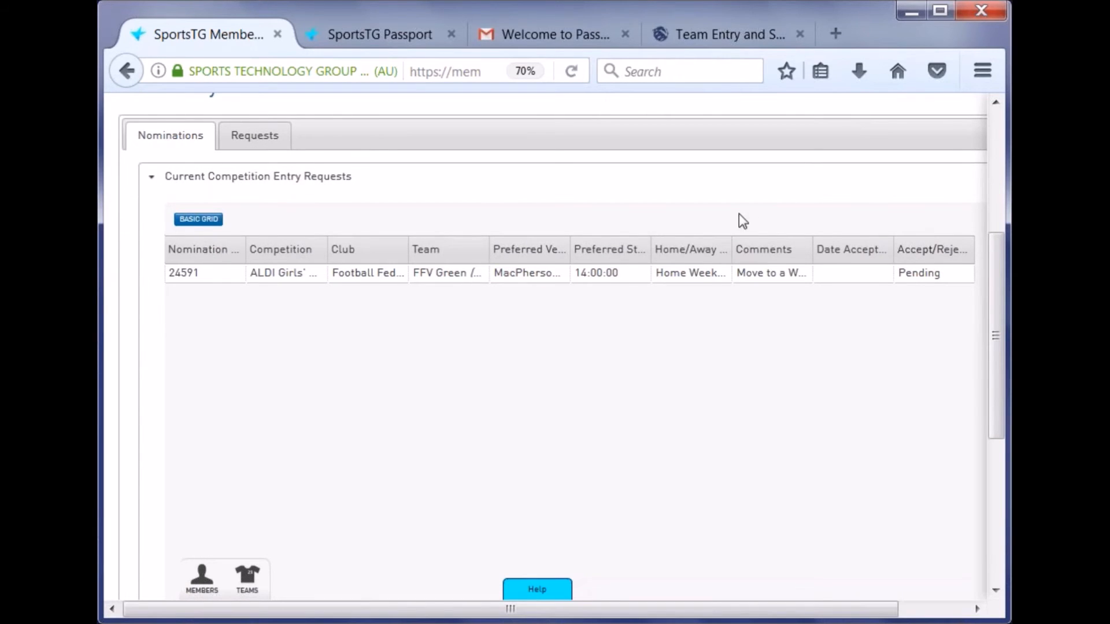
pyautogui.click(928, 275)
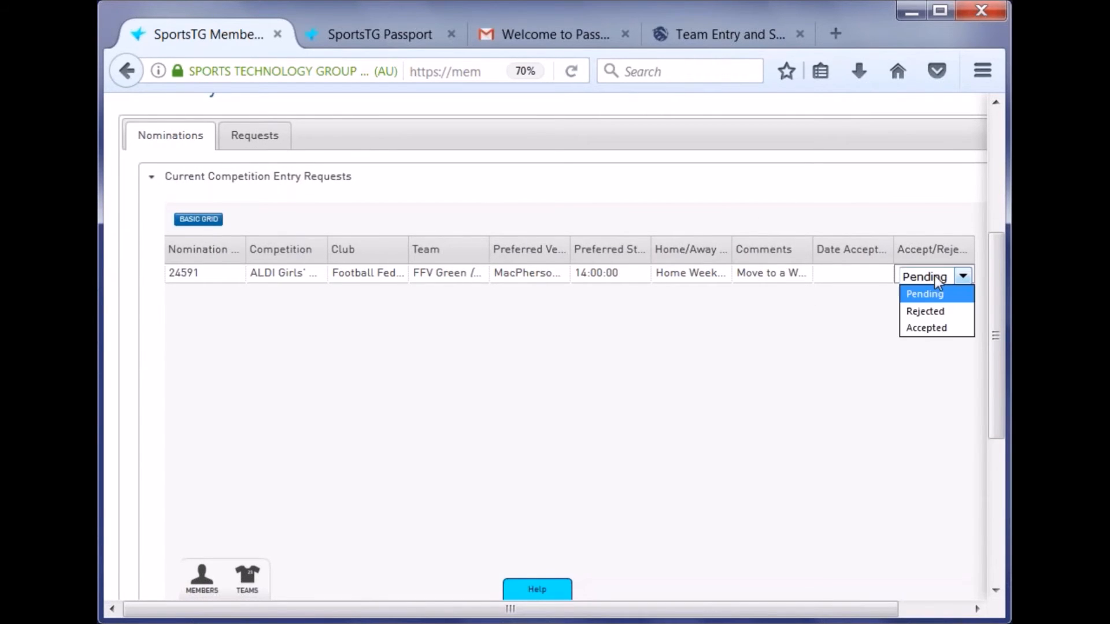
pyautogui.click(927, 328)
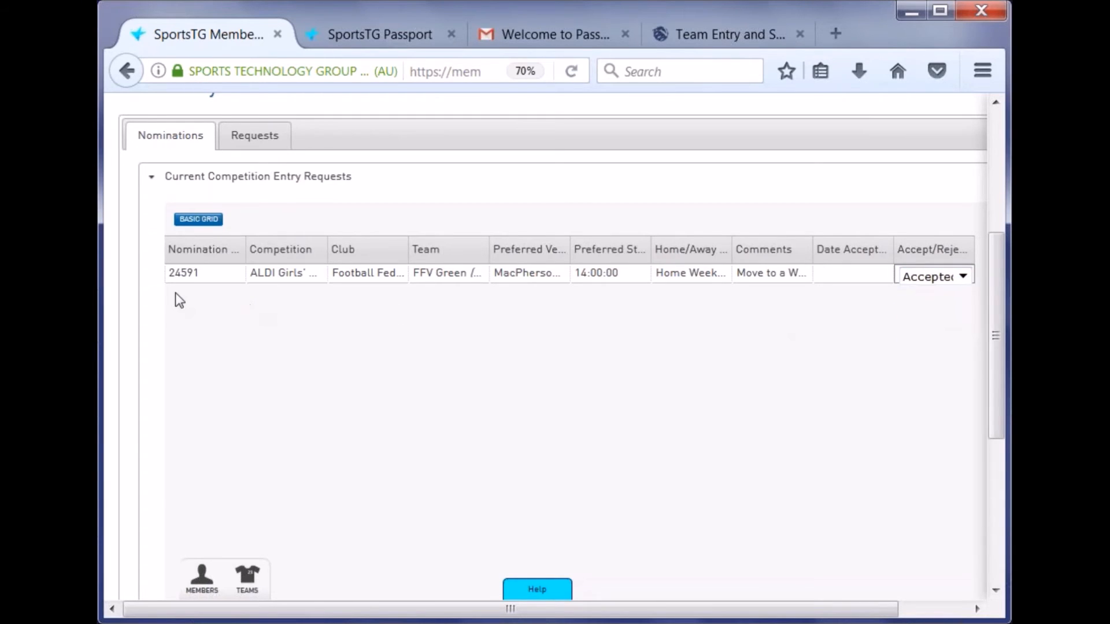
pyautogui.click(185, 279)
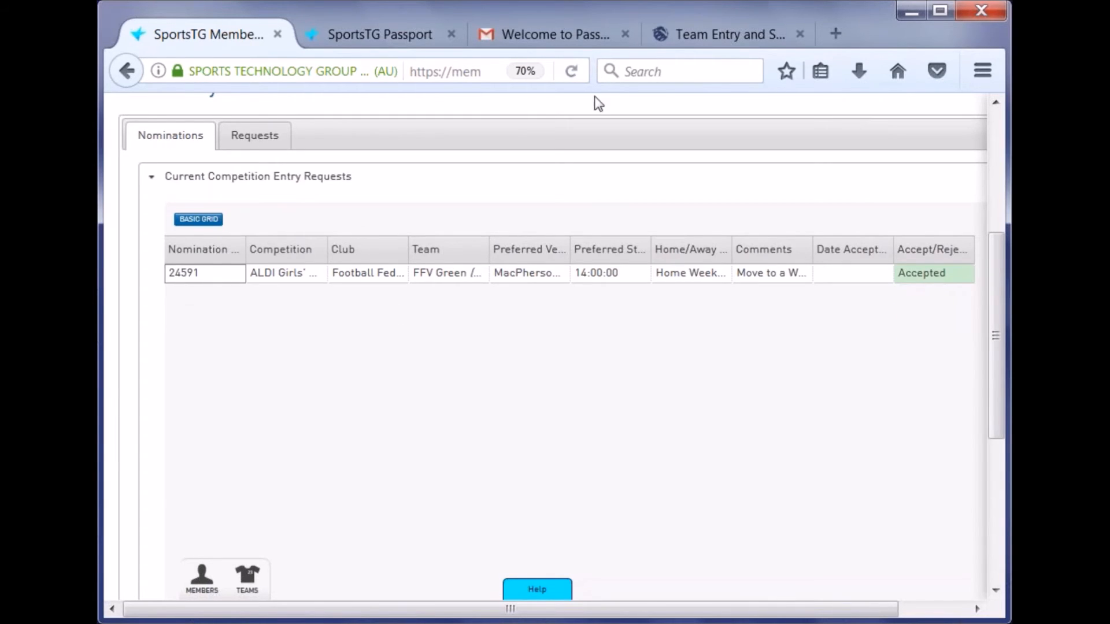
pyautogui.click(570, 73)
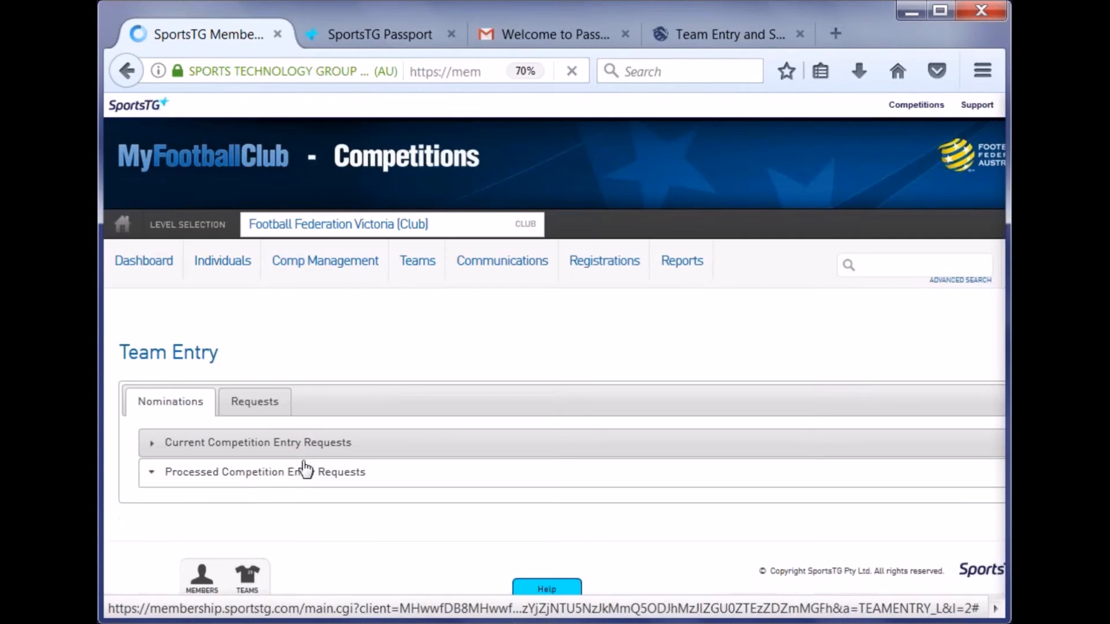
pyautogui.click(304, 468)
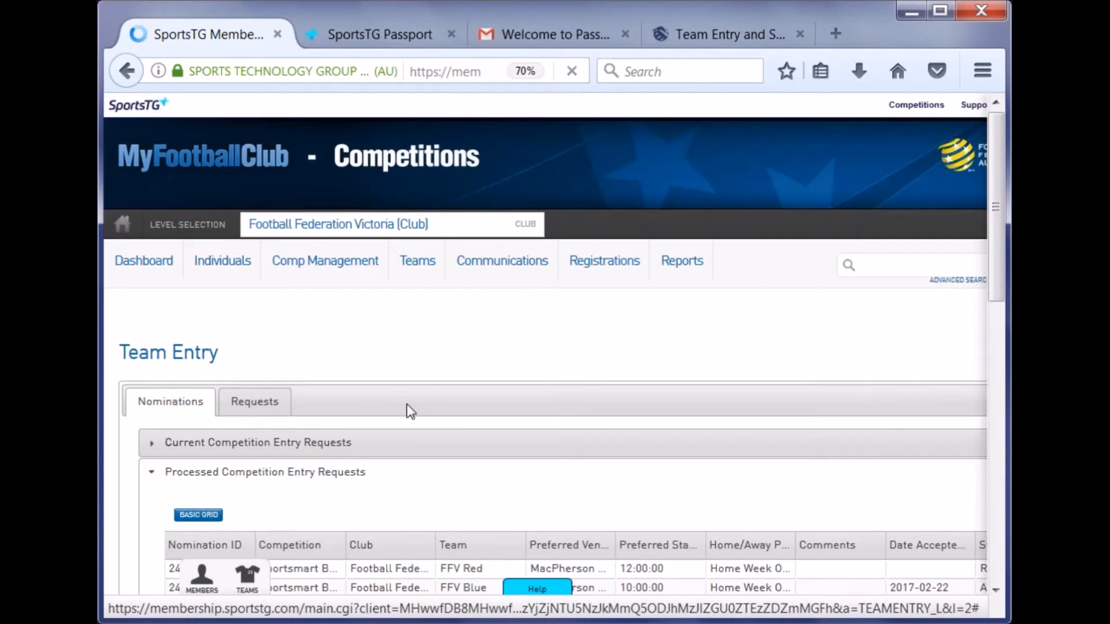
# - Check each processed request's Status and widen the Competition column to show full names
pyautogui.scroll(-1, 407, 403)
pyautogui.scroll(-3, 407, 403)
pyautogui.moveTo(453, 612); pyautogui.dragTo(647, 621)
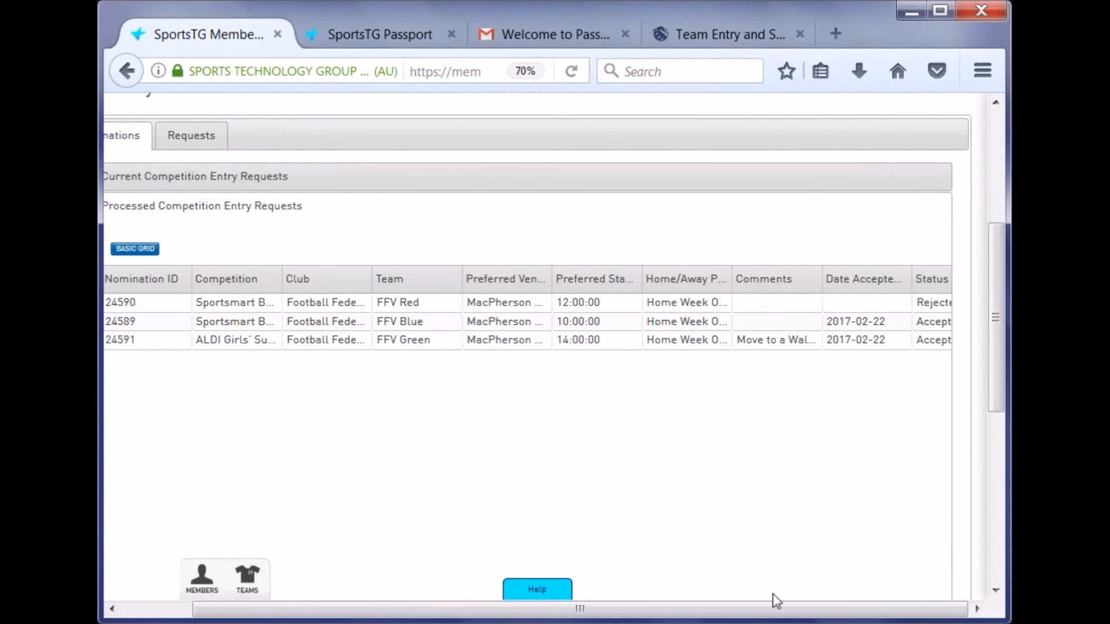
pyautogui.moveTo(735, 618); pyautogui.dragTo(525, 614)
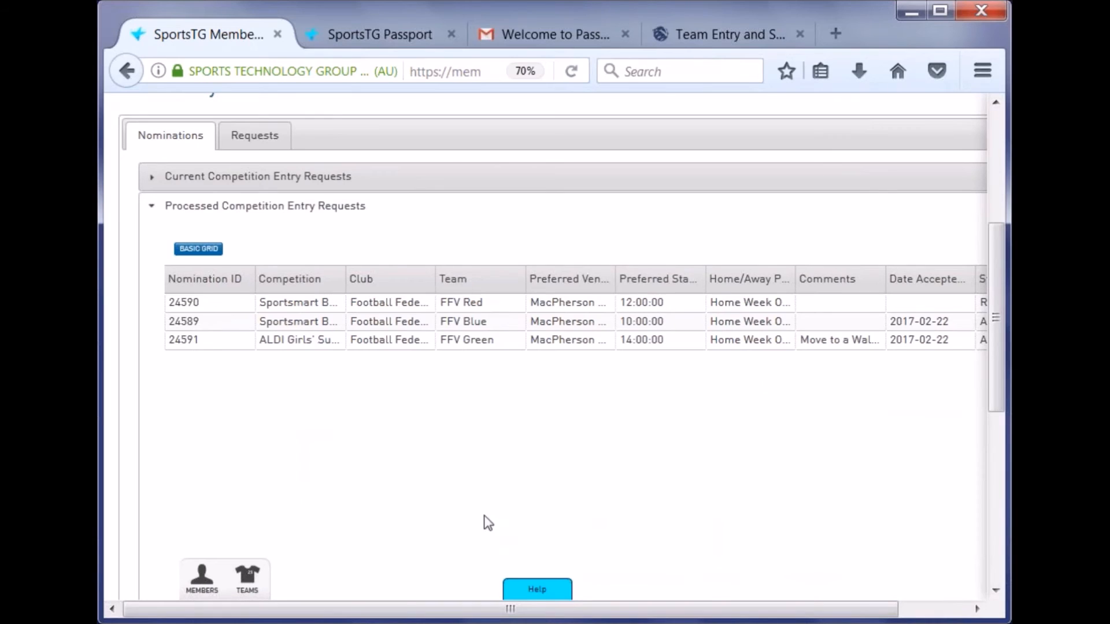
pyautogui.moveTo(255, 278); pyautogui.dragTo(226, 278)
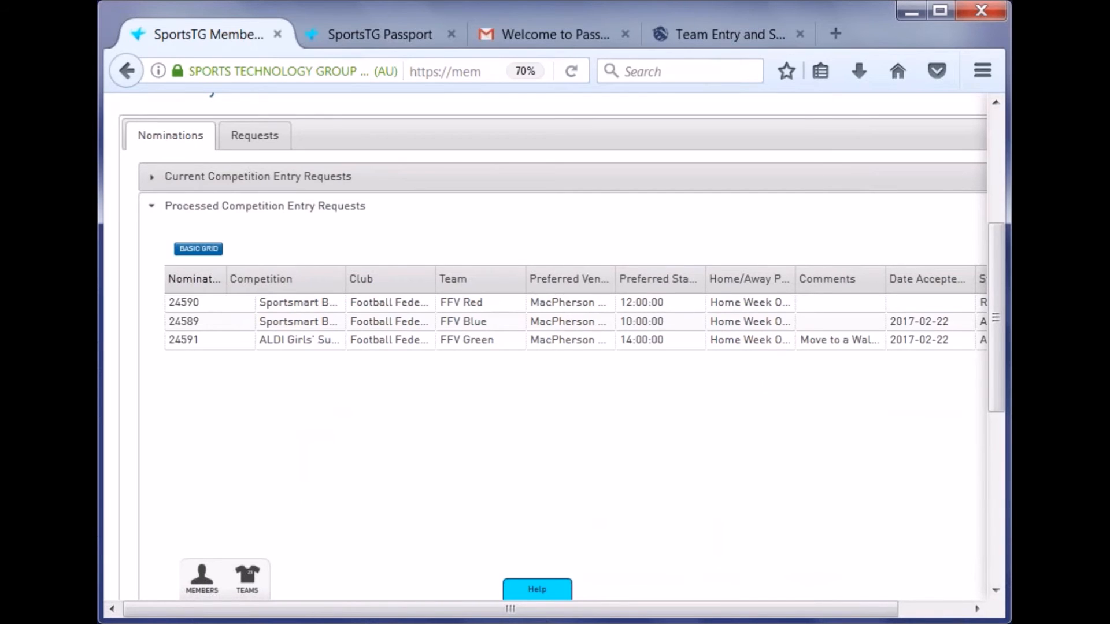
pyautogui.moveTo(346, 279); pyautogui.dragTo(409, 280)
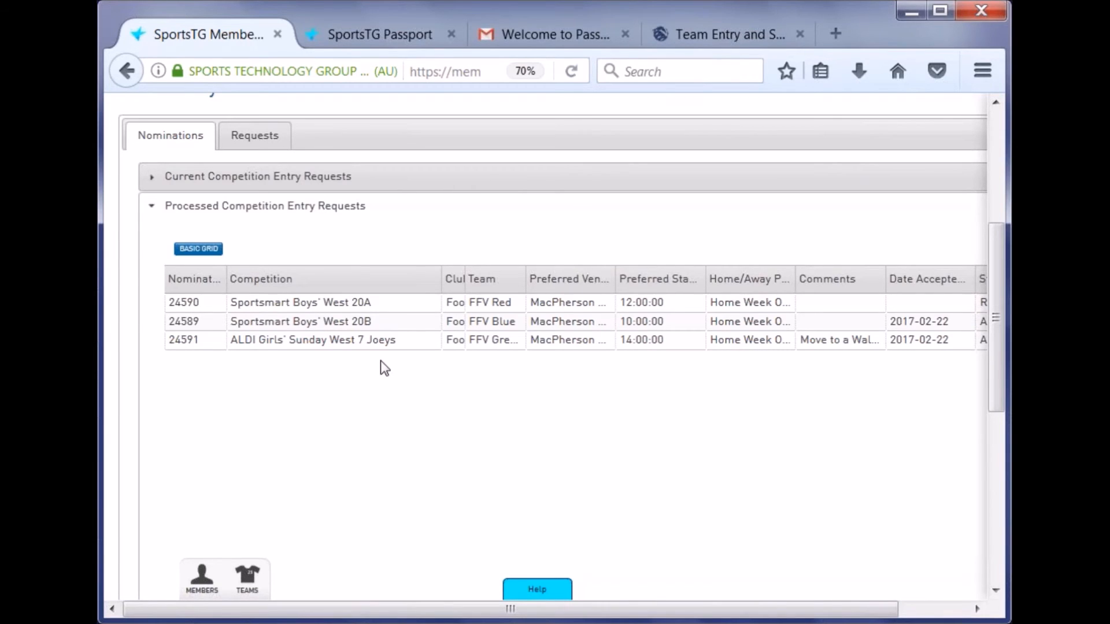
# - On the Requests tab, browse the Add Team Entry Requests form and open row one's Request Type list
pyautogui.click(254, 142)
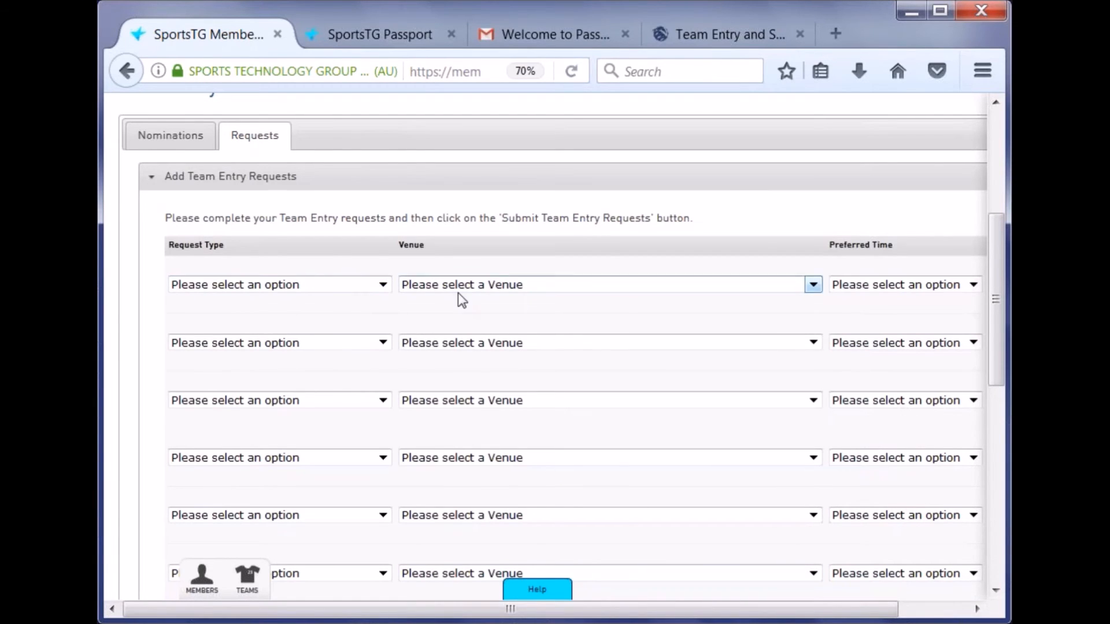
pyautogui.moveTo(570, 610); pyautogui.dragTo(503, 518)
pyautogui.scroll(-10, 553, 440)
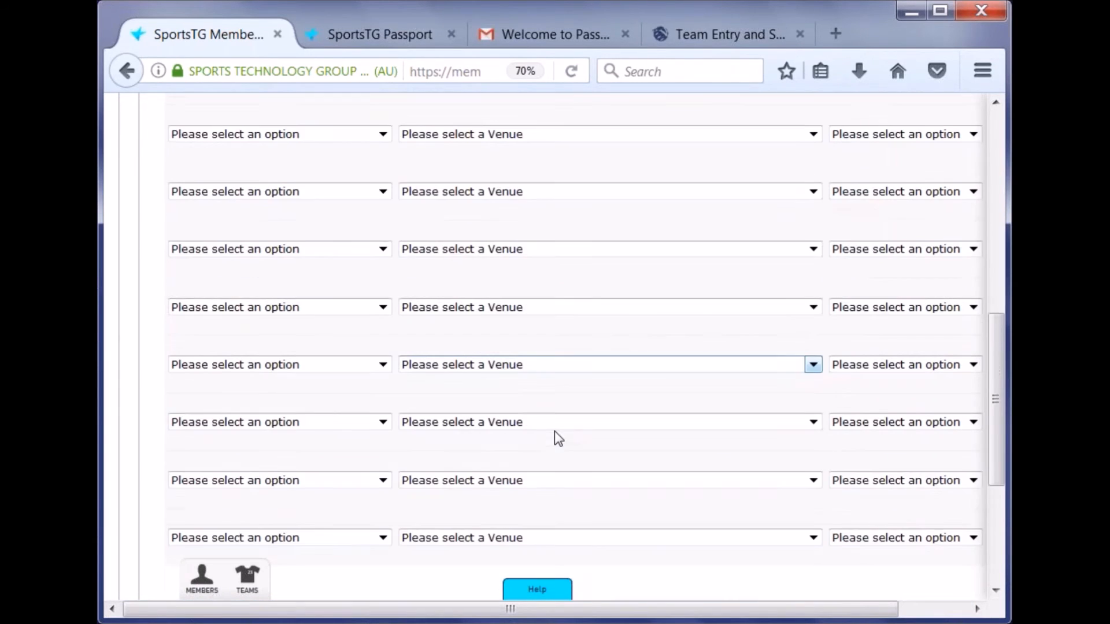
pyautogui.moveTo(542, 505); pyautogui.dragTo(892, 435)
pyautogui.scroll(3, 896, 421)
pyautogui.scroll(5, 763, 441)
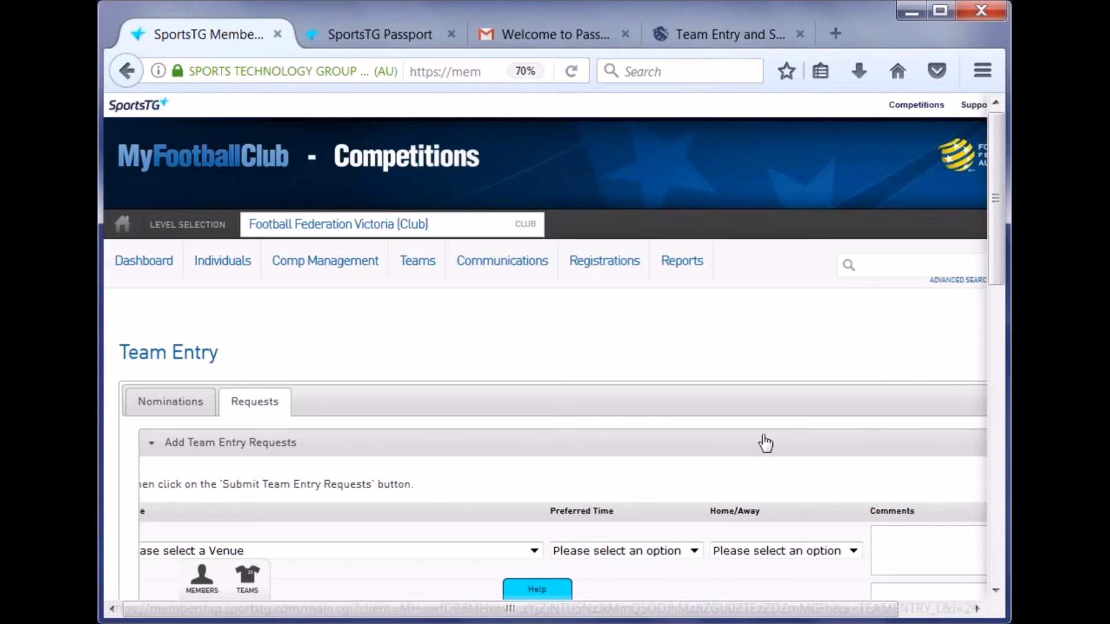
pyautogui.scroll(-3, 775, 416)
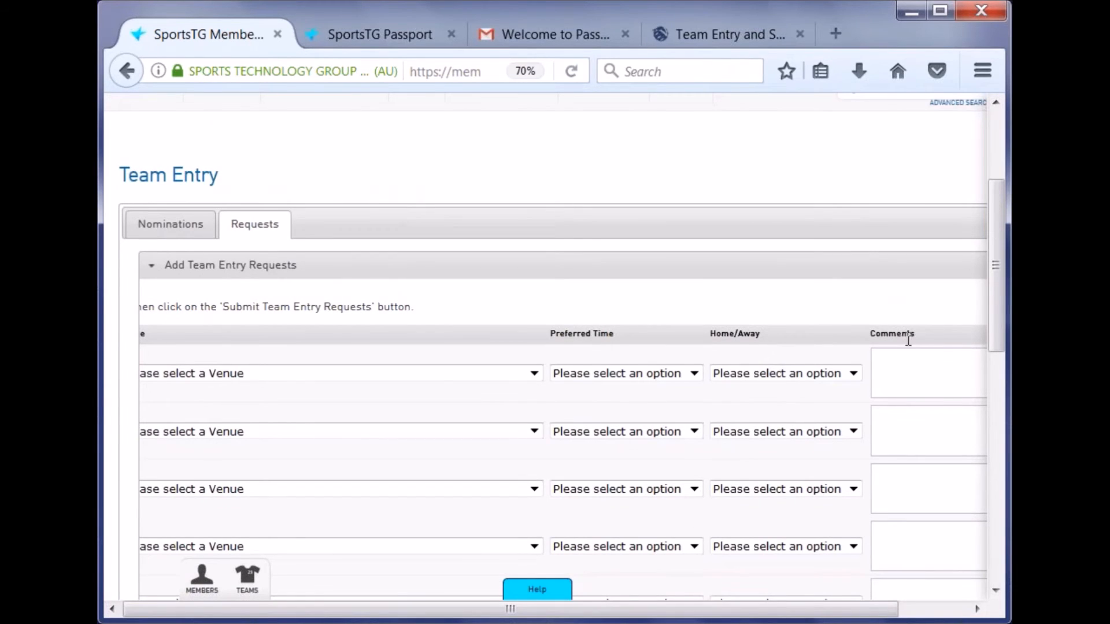
pyautogui.scroll(-10, 907, 339)
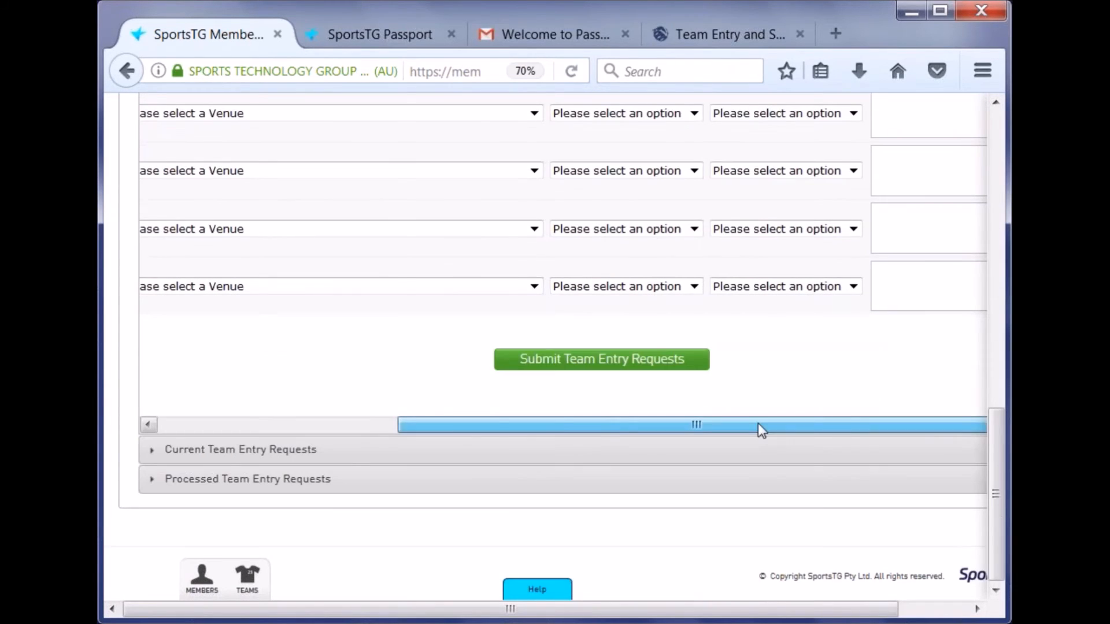
pyautogui.moveTo(758, 427); pyautogui.dragTo(491, 423)
pyautogui.scroll(10, 442, 352)
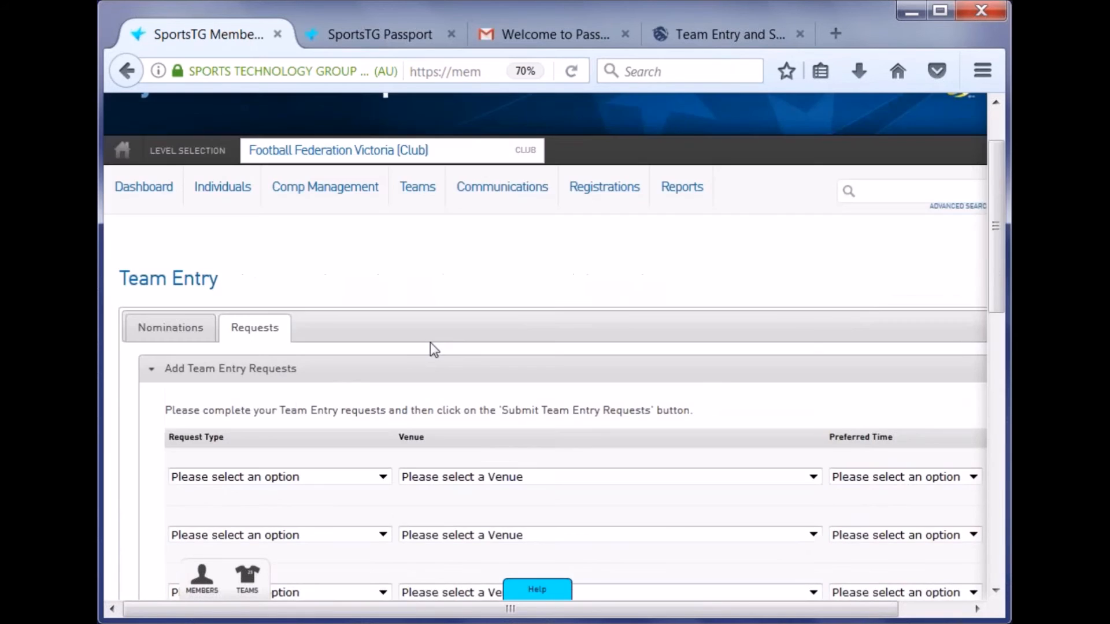
pyautogui.scroll(-3, 724, 374)
pyautogui.click(313, 300)
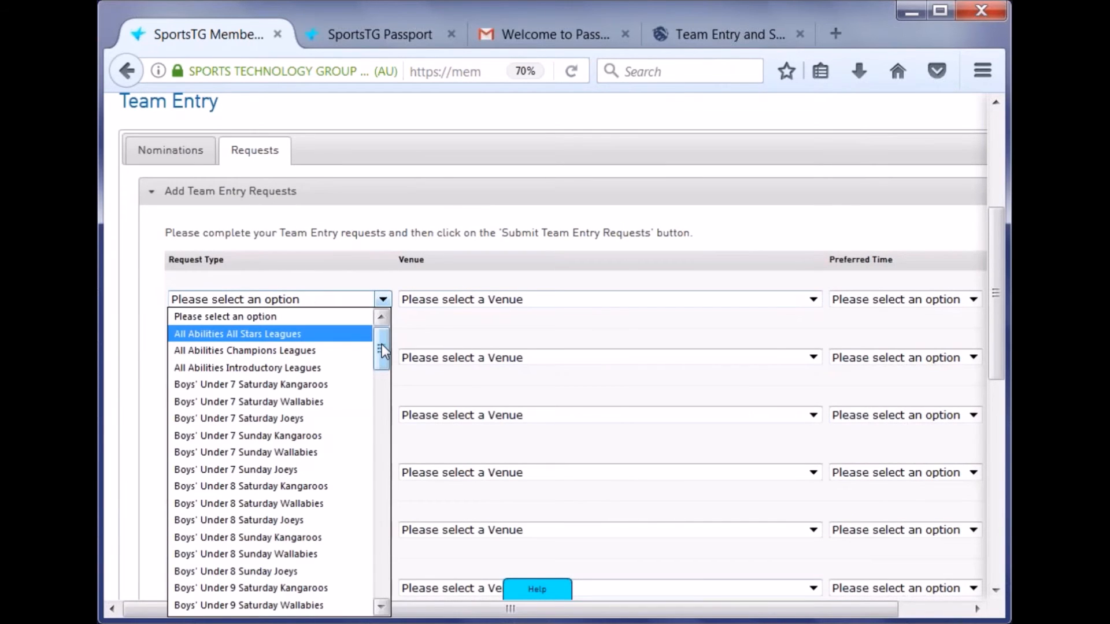
# - Choose Boys' Under 7 Saturday Kangaroos as row one's request type
pyautogui.moveTo(381, 345); pyautogui.dragTo(387, 402)
pyautogui.scroll(6, 361, 427)
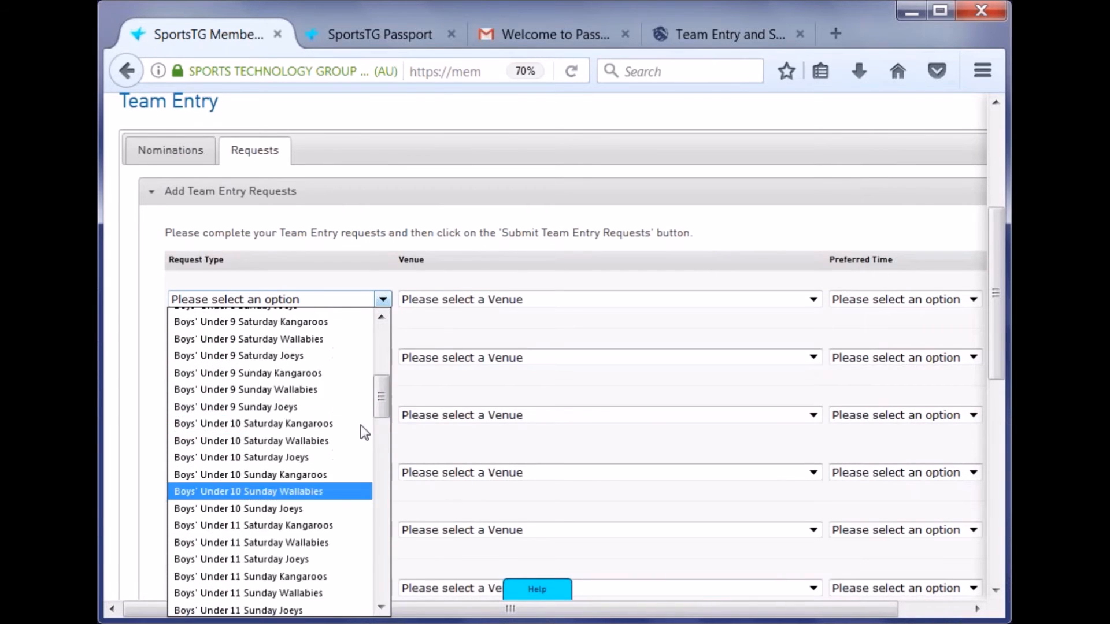
pyautogui.scroll(1, 359, 425)
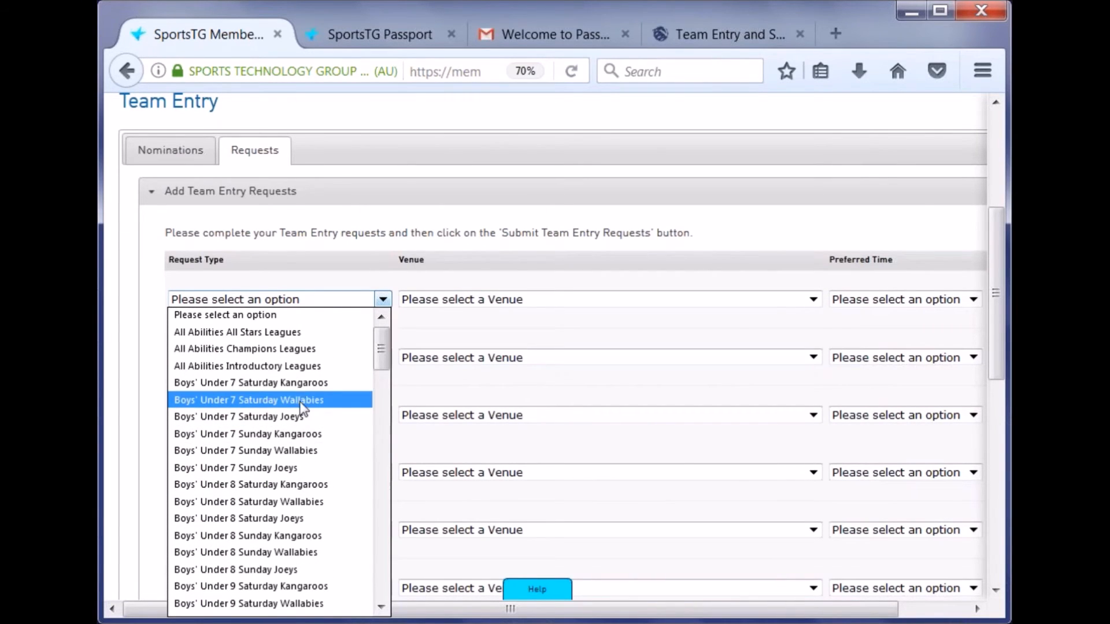
pyautogui.click(307, 384)
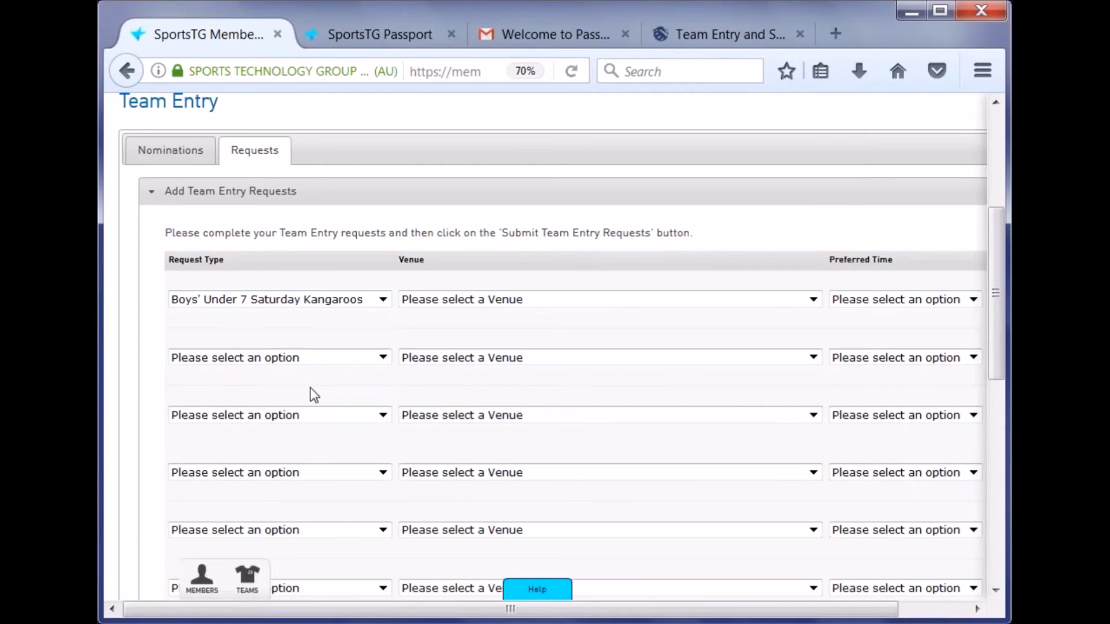
# - Set row one's venue to Ryder Oval
pyautogui.click(571, 301)
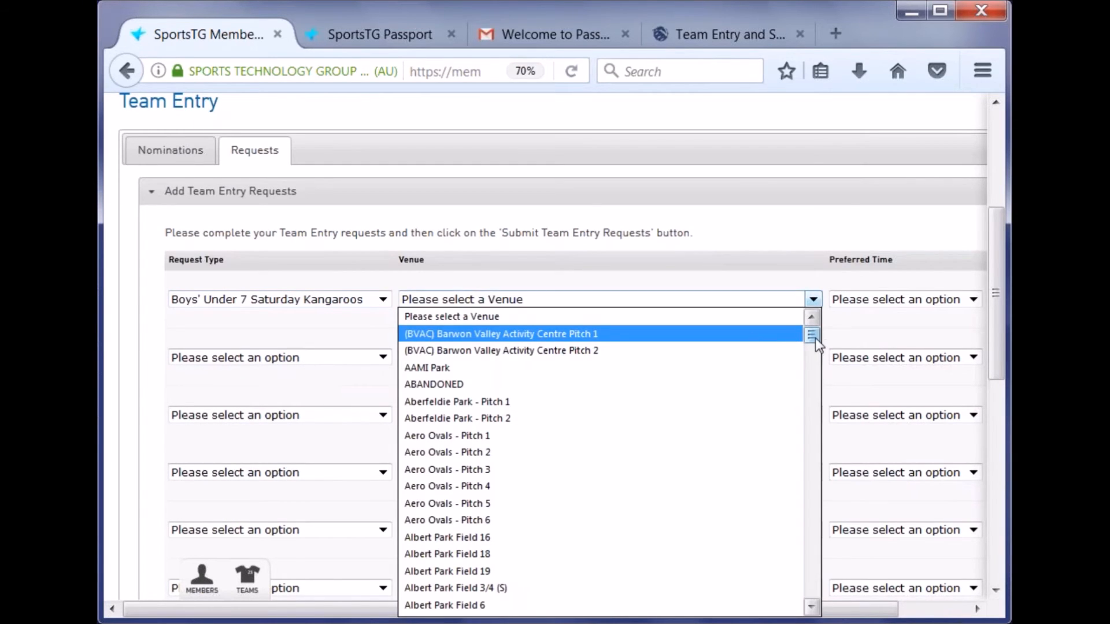
pyautogui.moveTo(813, 338); pyautogui.dragTo(813, 377)
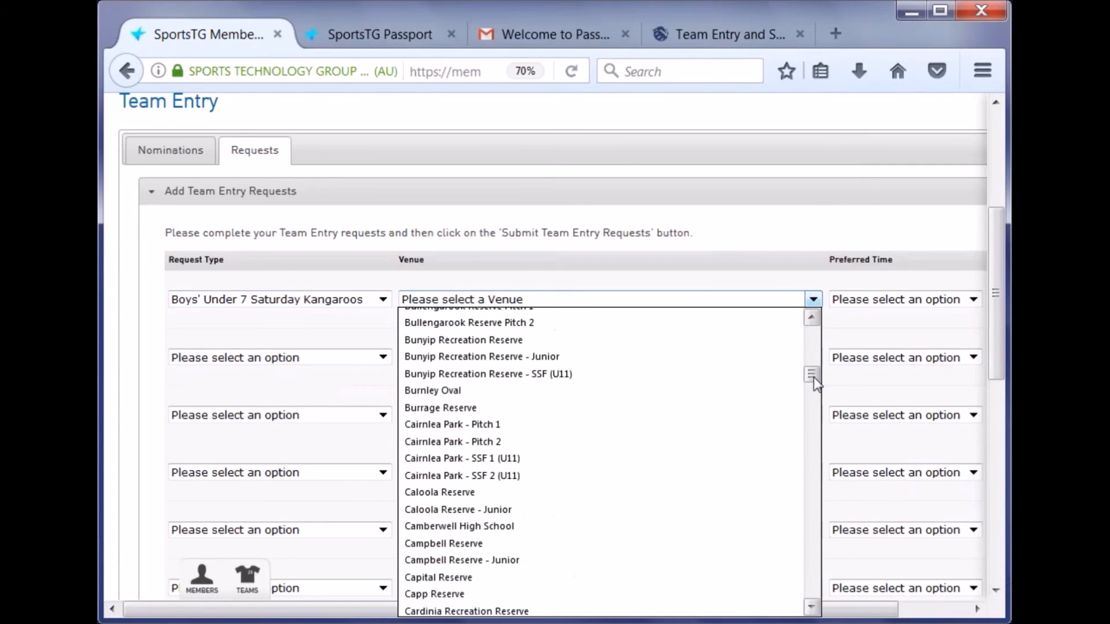
pyautogui.press('m')
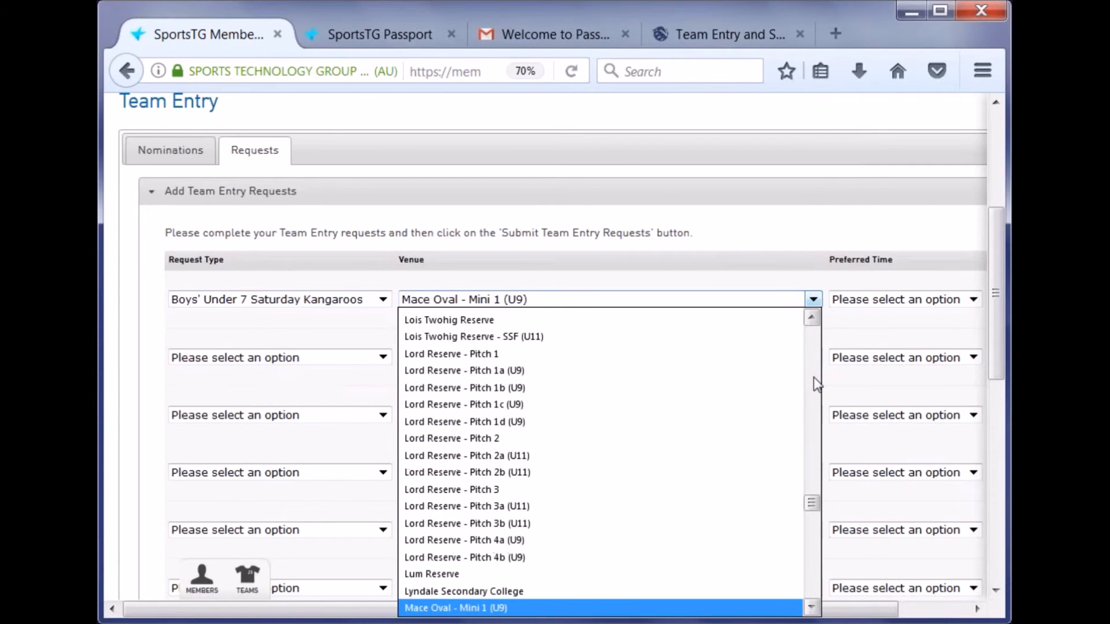
pyautogui.scroll(-2, 758, 438)
pyautogui.scroll(-3, 746, 441)
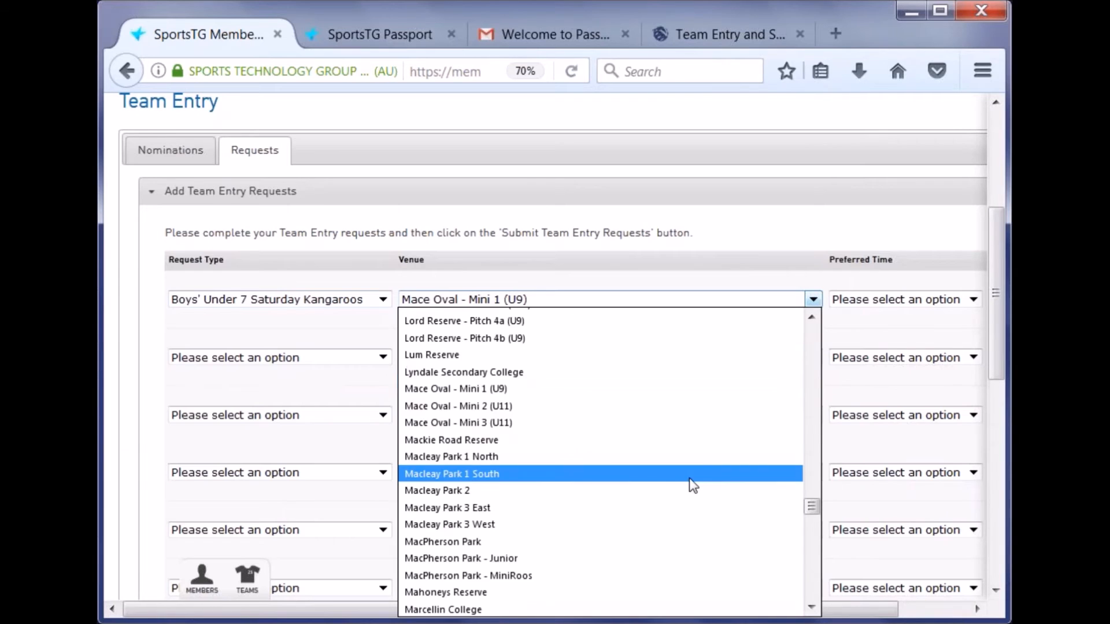
pyautogui.scroll(-2, 636, 463)
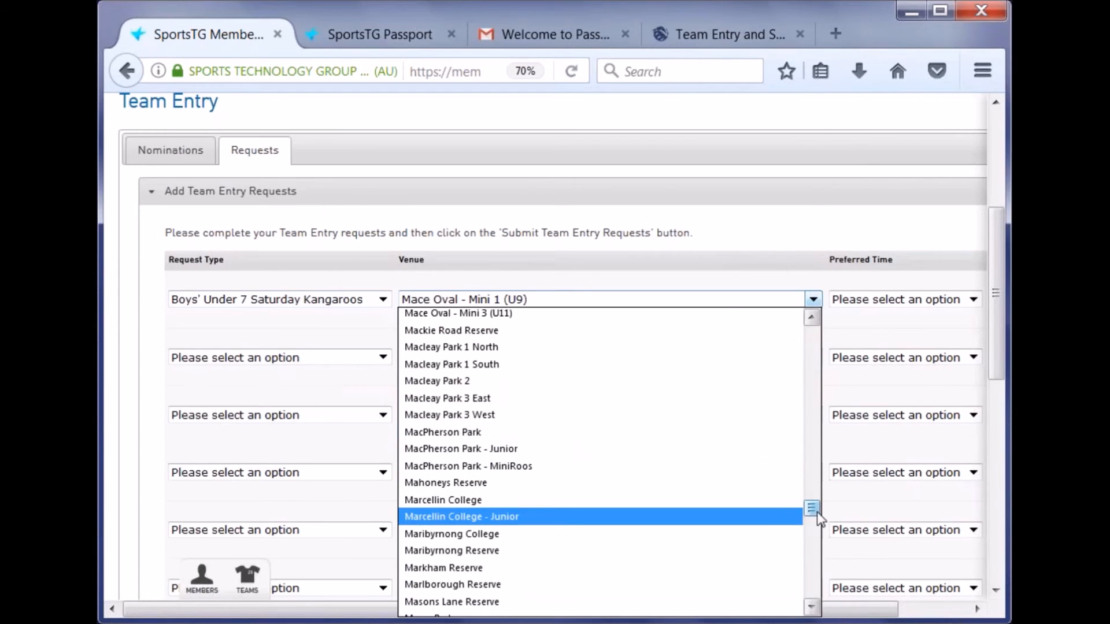
pyautogui.scroll(-5, 630, 502)
pyautogui.scroll(-10, 601, 474)
pyautogui.scroll(-5, 575, 449)
pyautogui.scroll(-5, 531, 458)
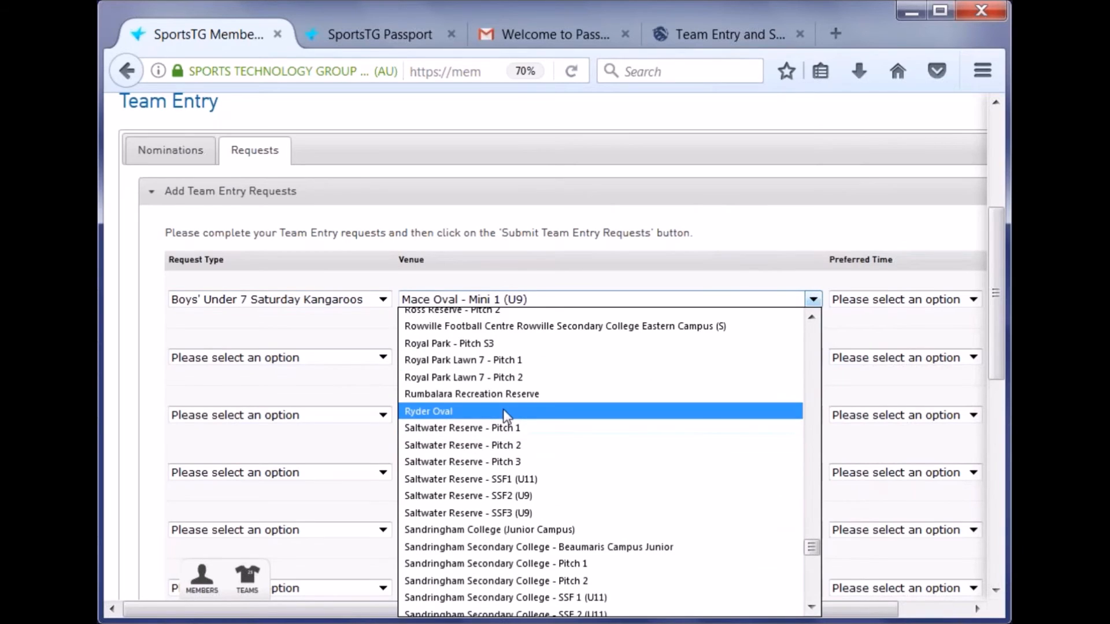
pyautogui.click(485, 411)
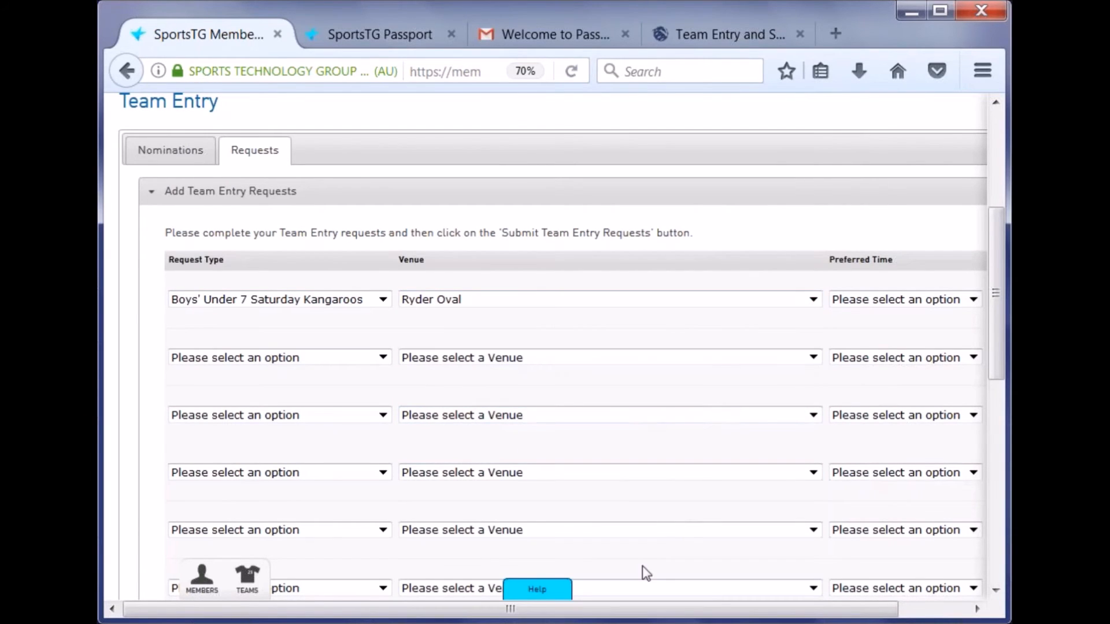
# - Set row one's preferred start time to 09:30AM
pyautogui.click(887, 299)
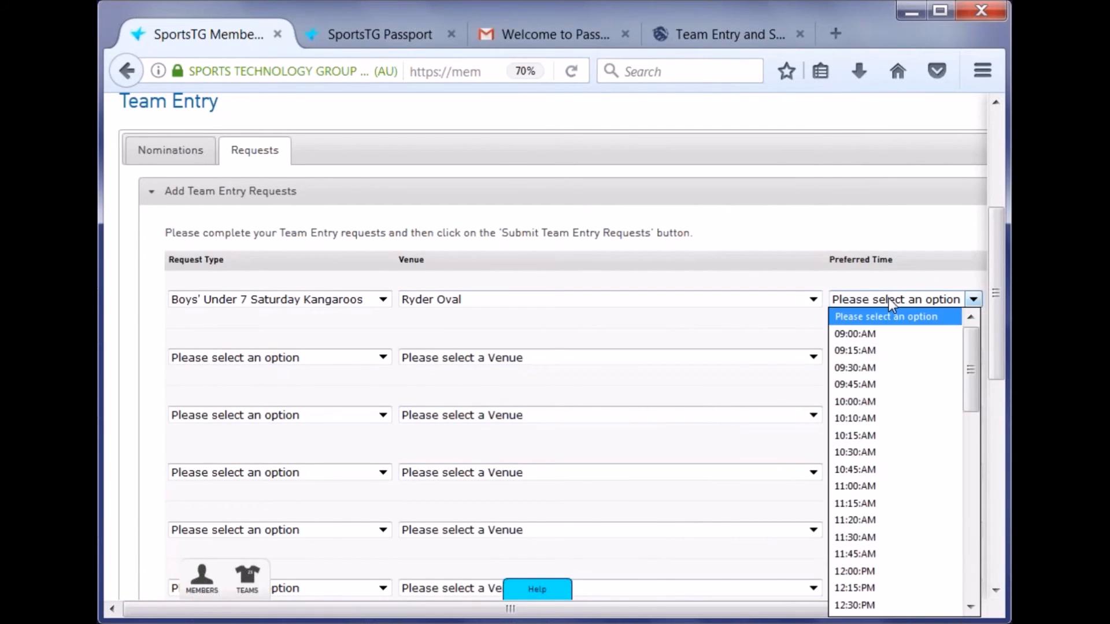
pyautogui.scroll(-5, 902, 434)
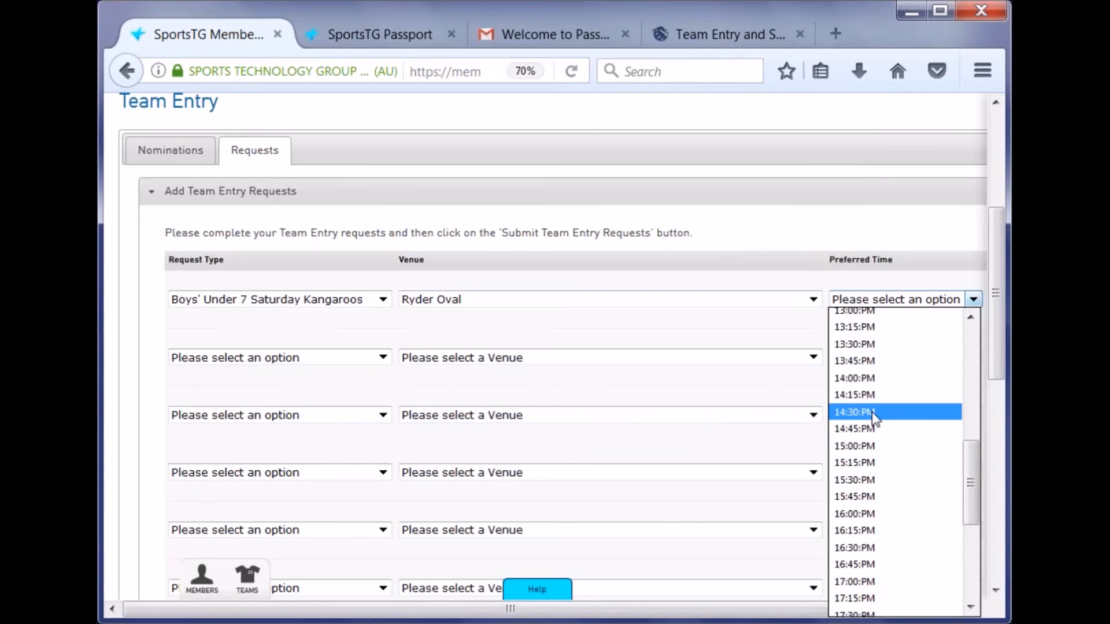
pyautogui.scroll(5, 876, 415)
pyautogui.click(865, 368)
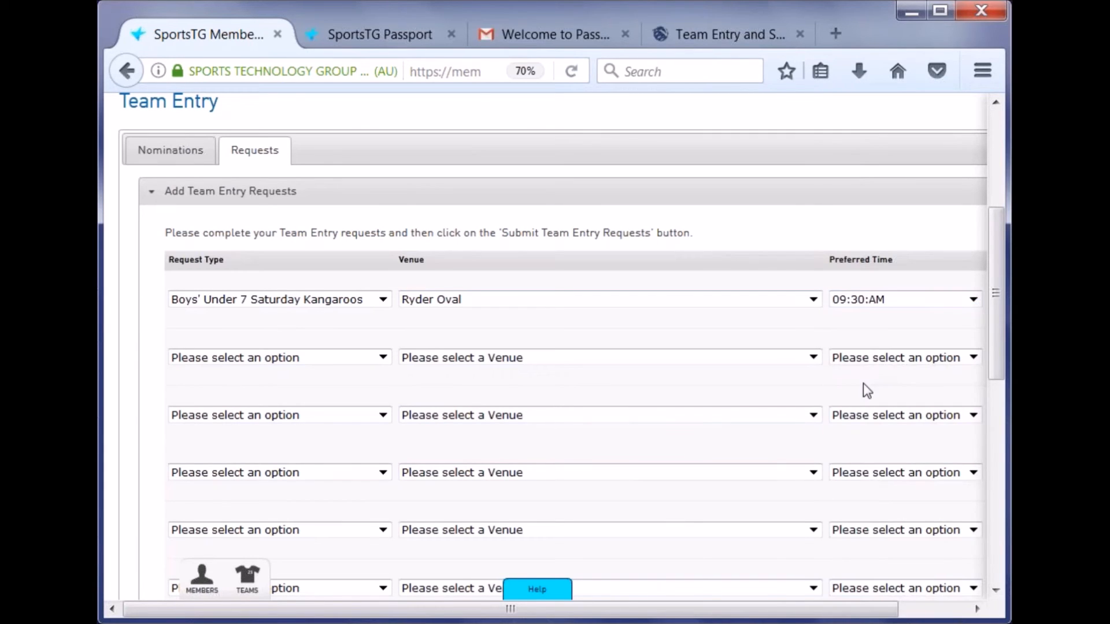
pyautogui.moveTo(765, 611); pyautogui.dragTo(832, 611)
pyautogui.scroll(-10, 845, 504)
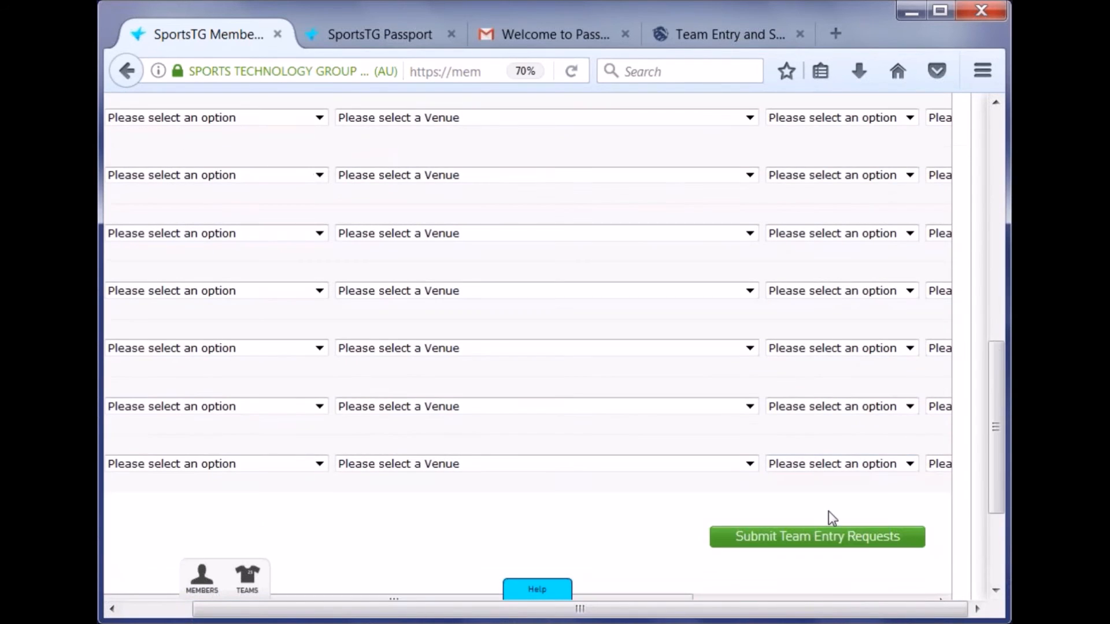
pyautogui.moveTo(662, 428); pyautogui.dragTo(945, 425)
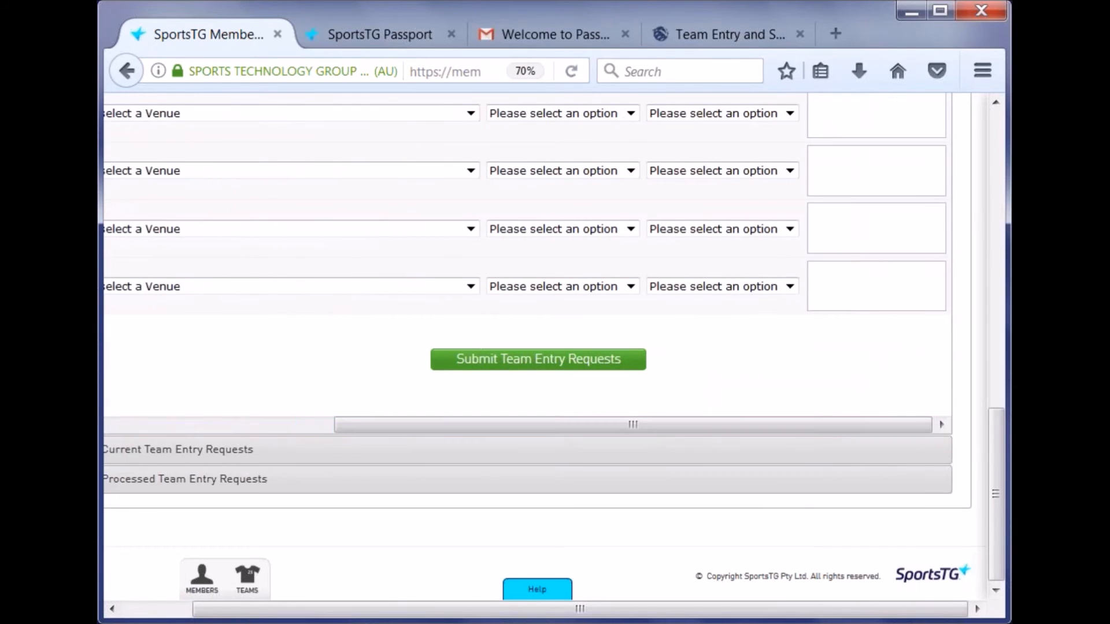
pyautogui.scroll(5, 894, 522)
pyautogui.scroll(3, 894, 522)
# - Set row one's Home/Away to Home Week One and submit the team entry request
pyautogui.click(720, 297)
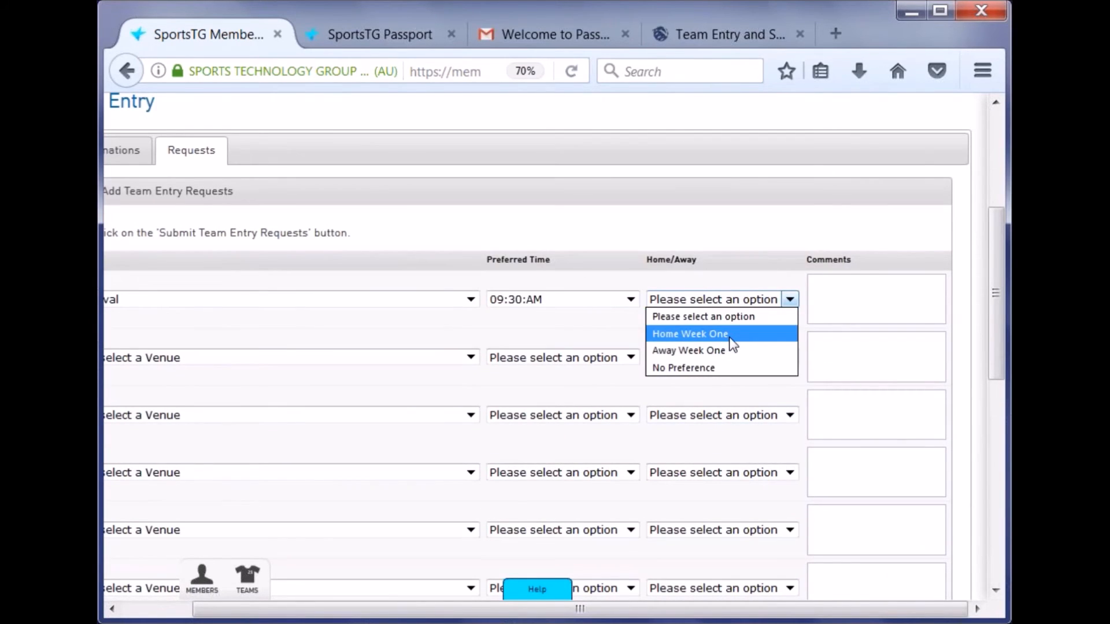
pyautogui.click(694, 334)
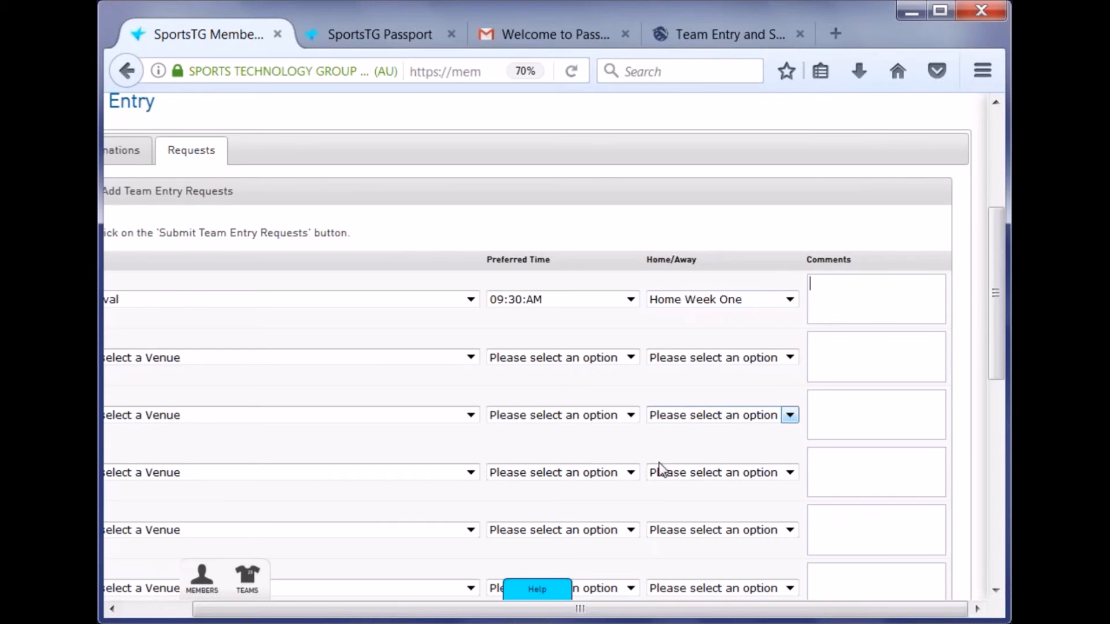
pyautogui.moveTo(582, 608); pyautogui.dragTo(462, 603)
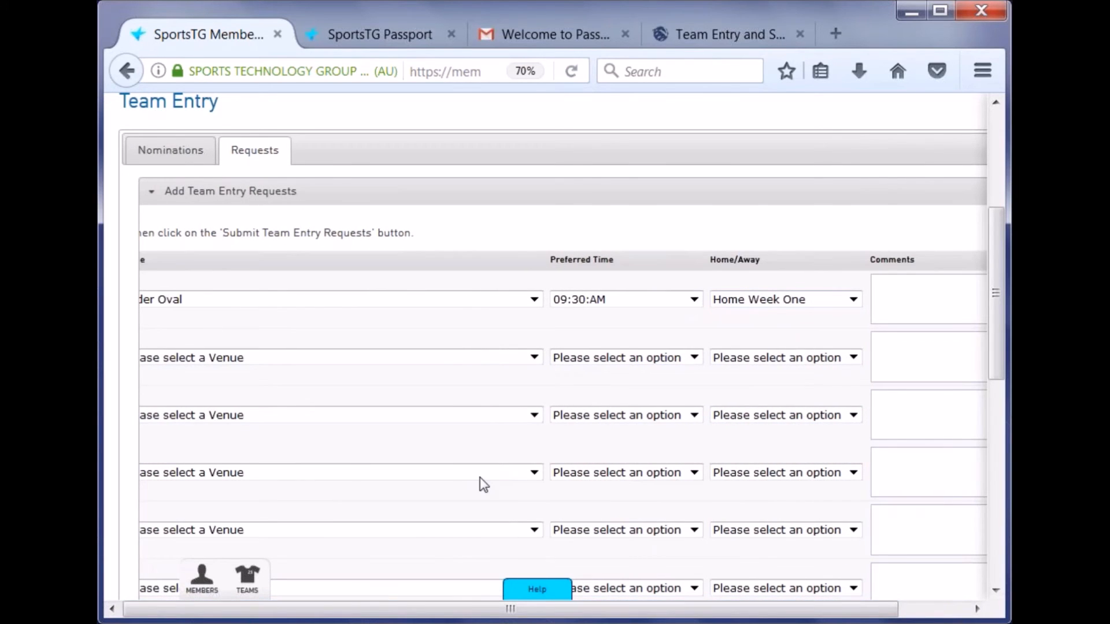
pyautogui.scroll(-10, 484, 477)
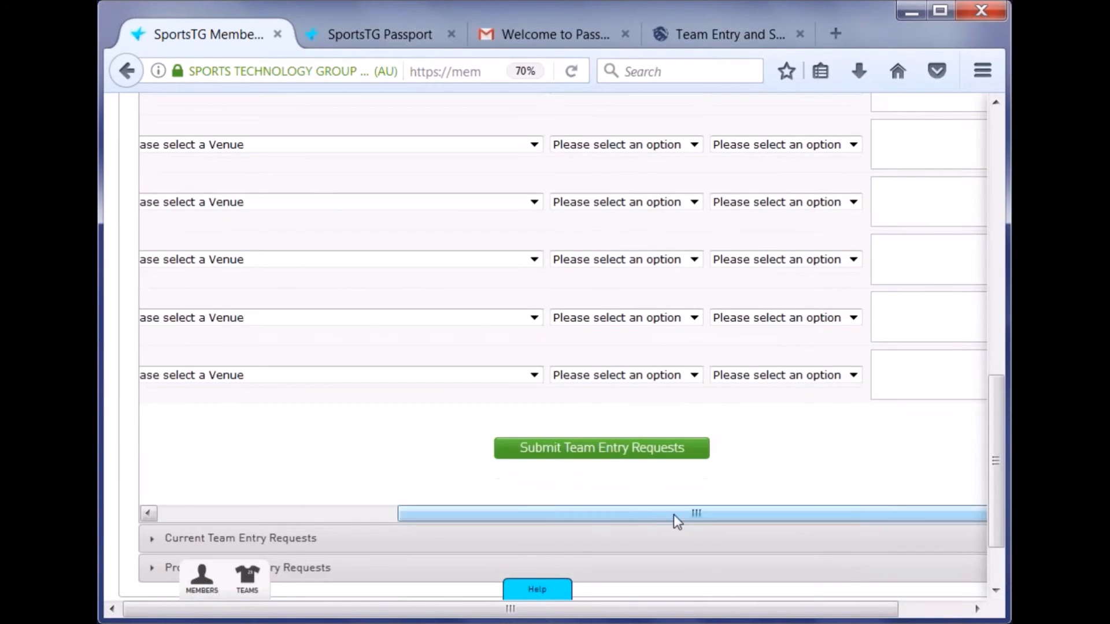
pyautogui.moveTo(706, 518); pyautogui.dragTo(446, 515)
pyautogui.scroll(5, 439, 498)
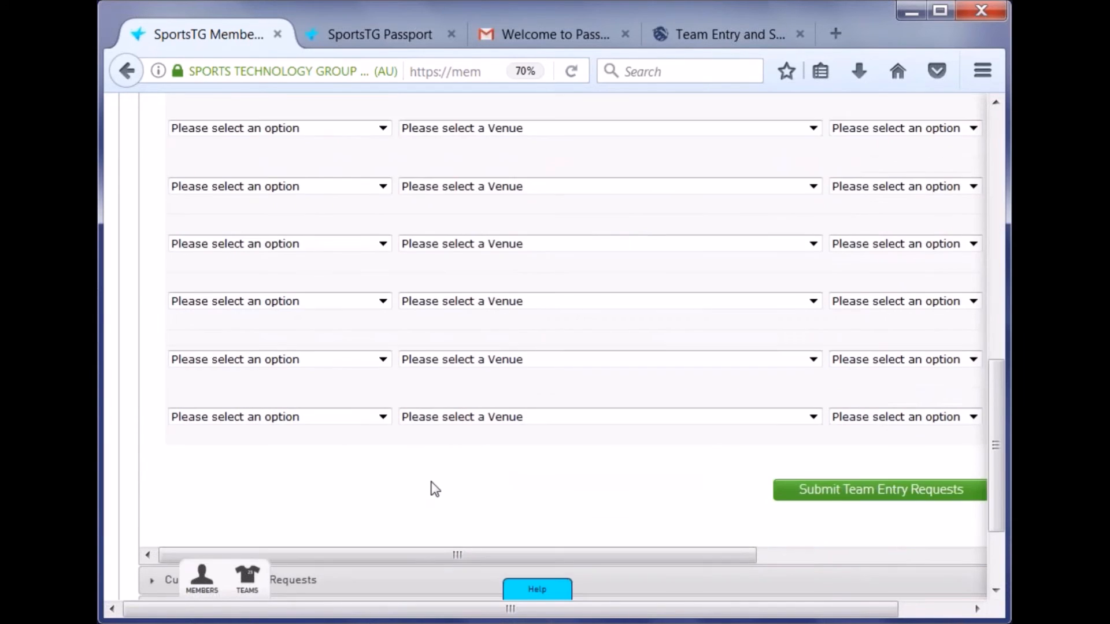
pyautogui.scroll(-10, 753, 356)
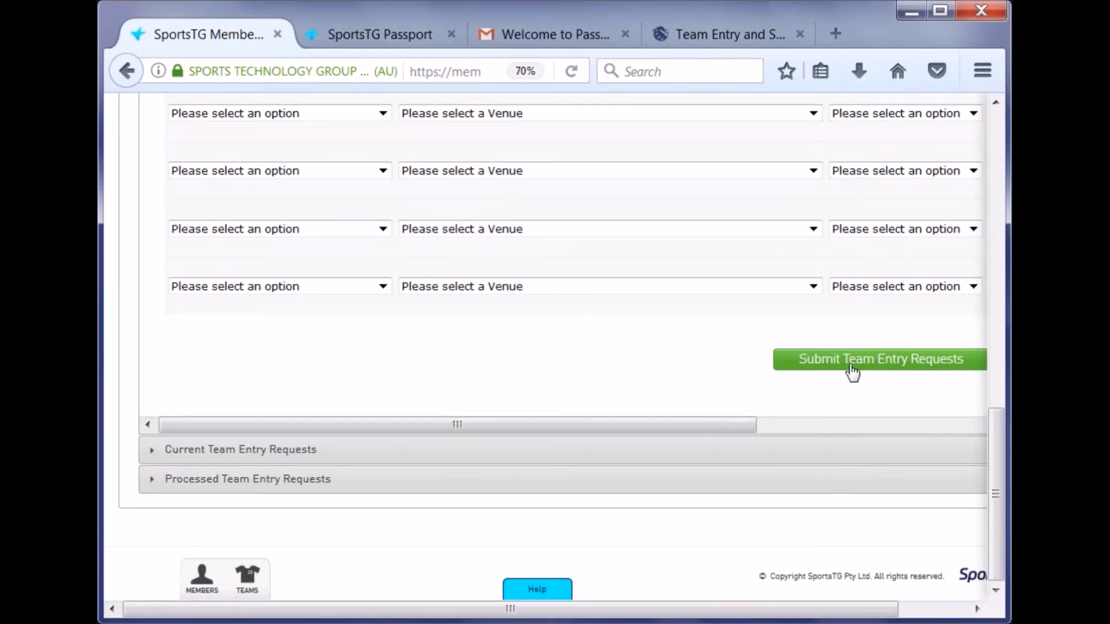
pyautogui.click(852, 370)
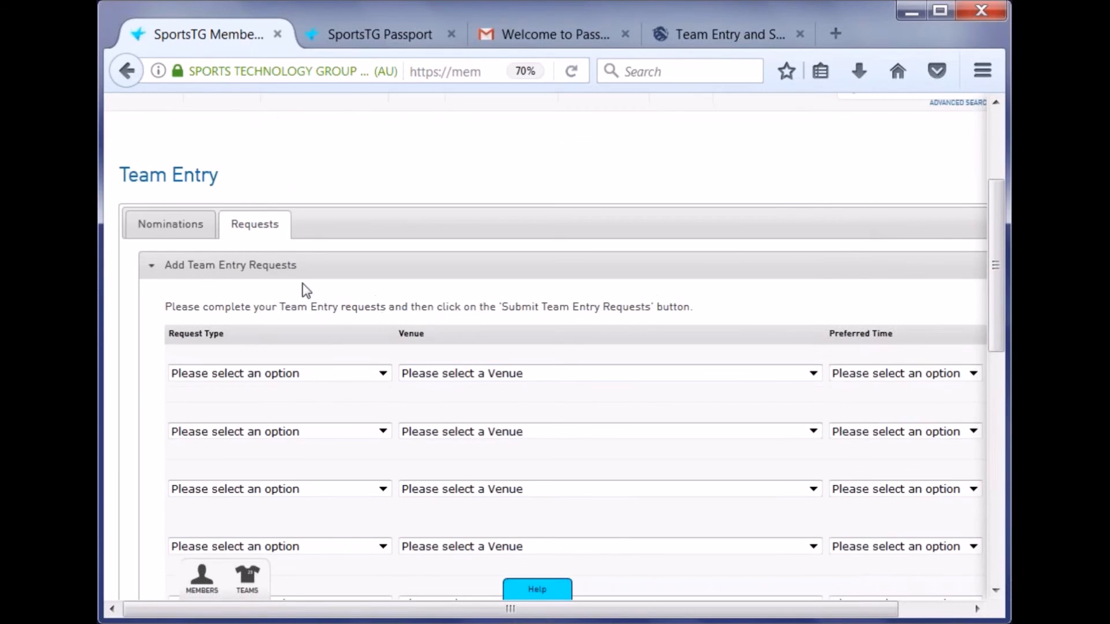
# - Show Current Team Entry Requests and widen the Club and Request Type columns
pyautogui.click(152, 269)
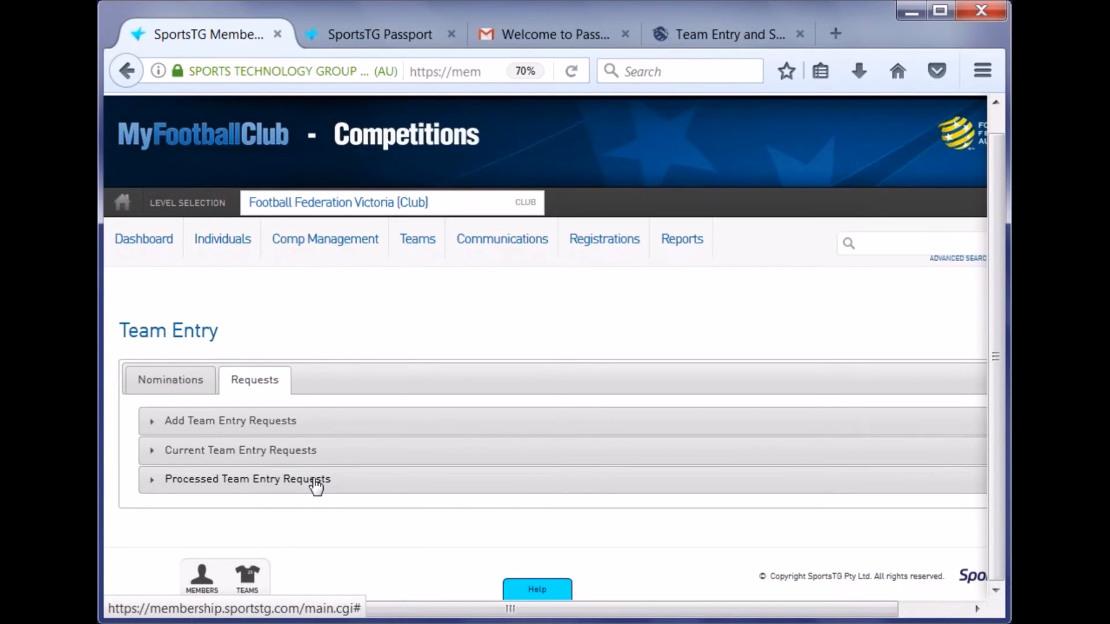
pyautogui.click(314, 452)
pyautogui.scroll(-5, 505, 362)
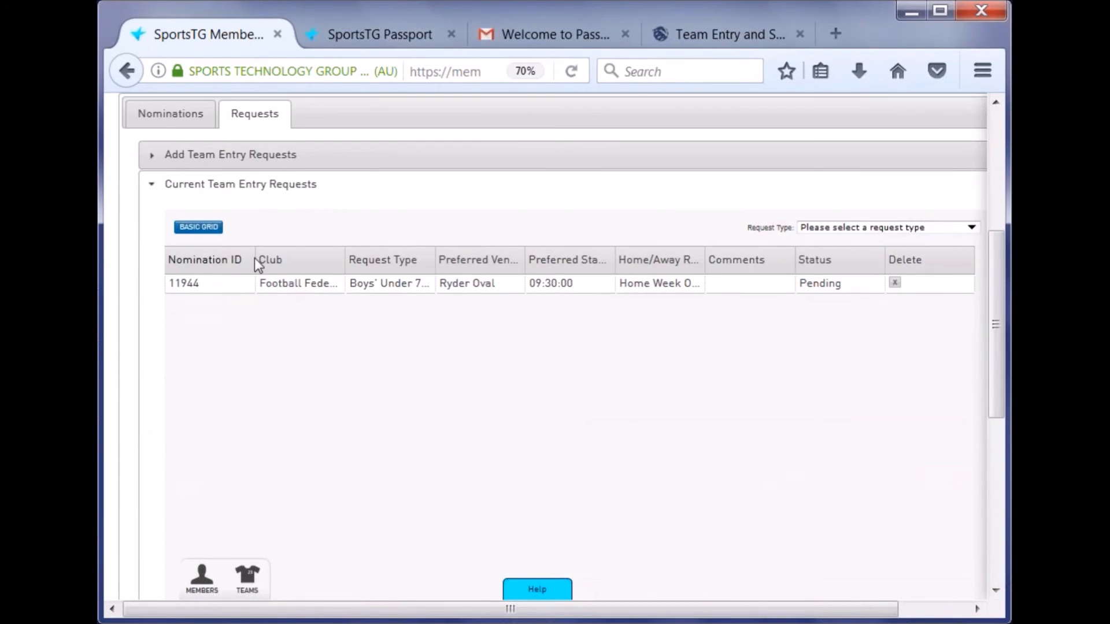
pyautogui.moveTo(256, 263); pyautogui.dragTo(214, 263)
pyautogui.moveTo(344, 260); pyautogui.dragTo(552, 260)
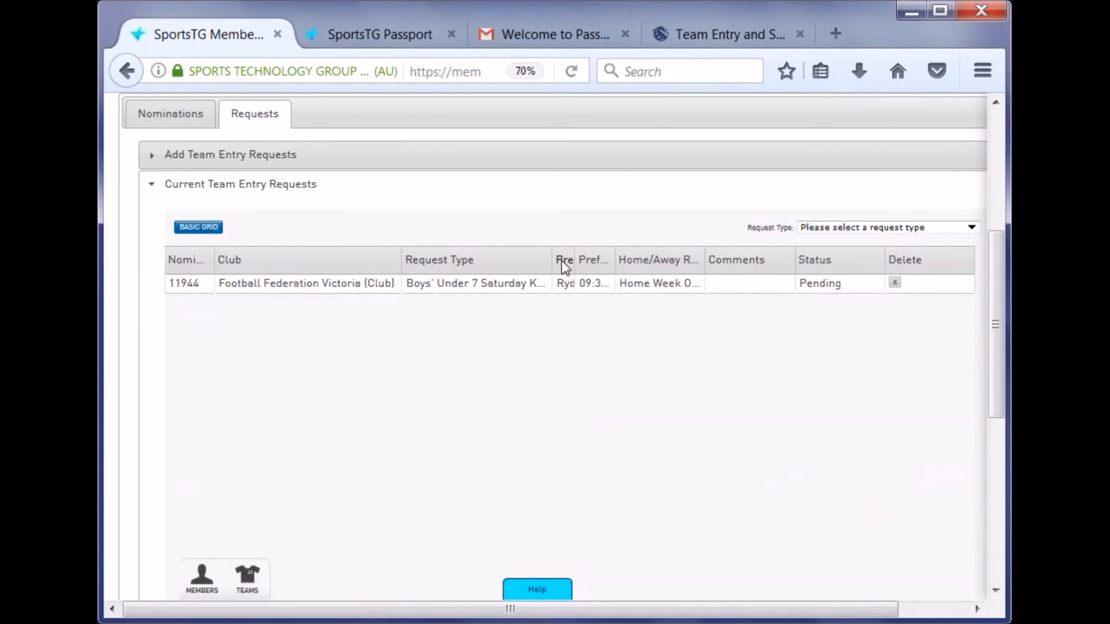
# - Inspect the pending request's comments and preferred time cells without changing them
pyautogui.click(765, 289)
pyautogui.click(694, 285)
pyautogui.click(587, 287)
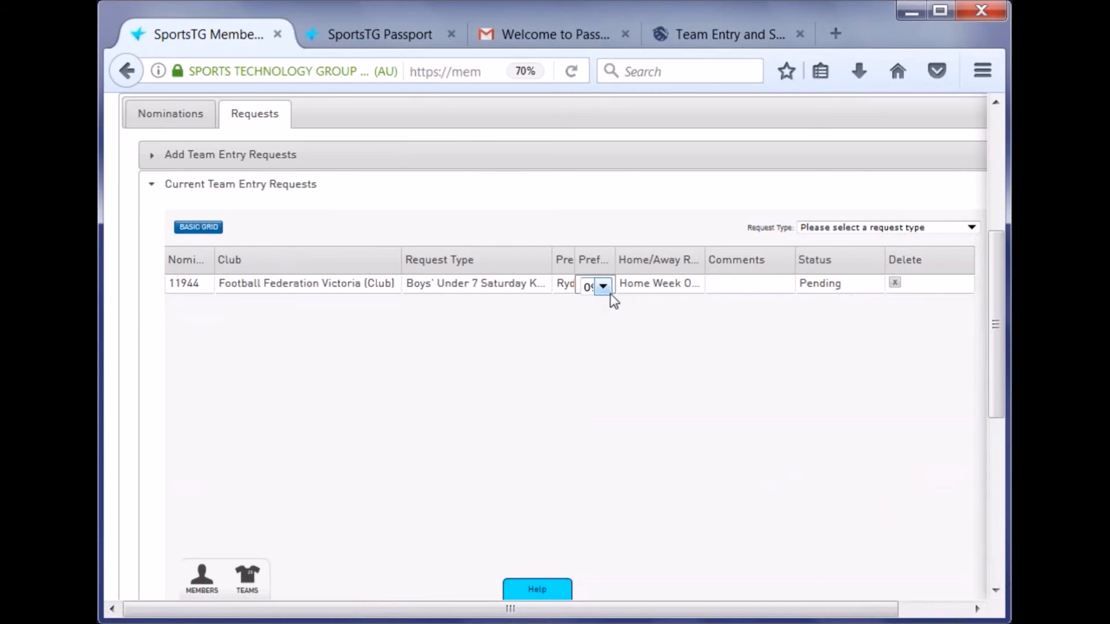
pyautogui.click(819, 285)
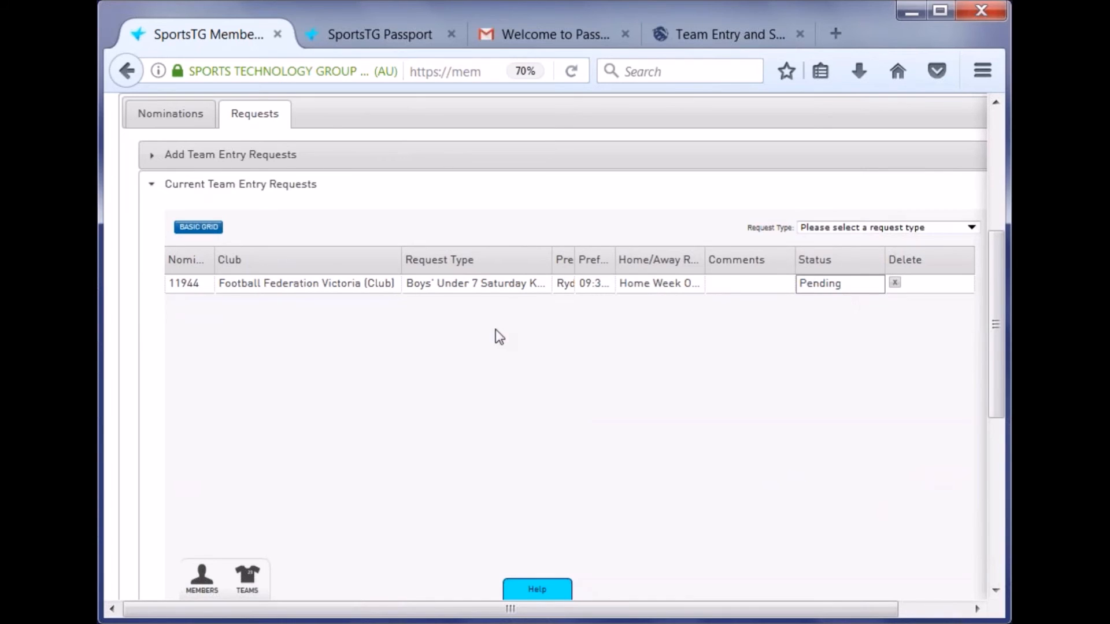
pyautogui.click(200, 292)
# - Review the processed competition entry requests on the Nominations tab
pyautogui.scroll(5, 434, 405)
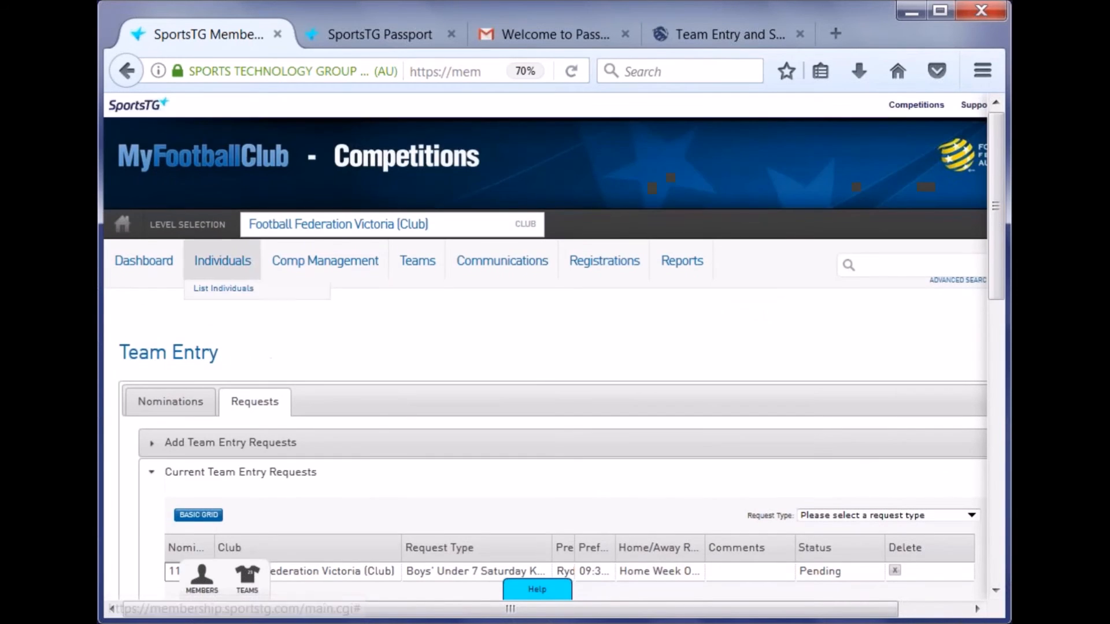
pyautogui.scroll(-5, 569, 456)
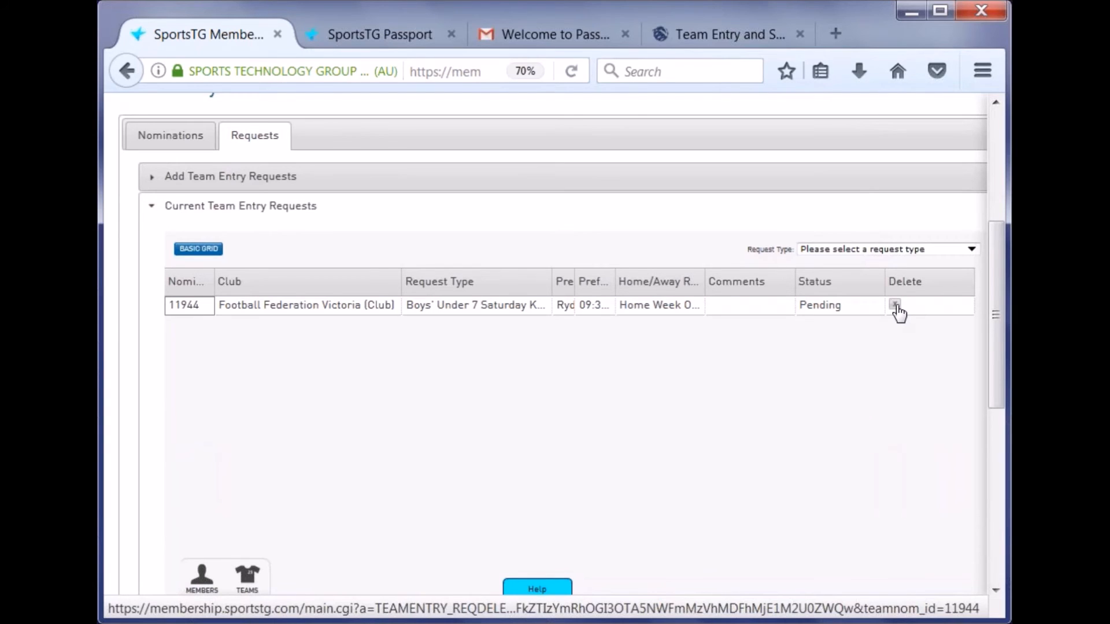
pyautogui.click(174, 134)
pyautogui.click(266, 189)
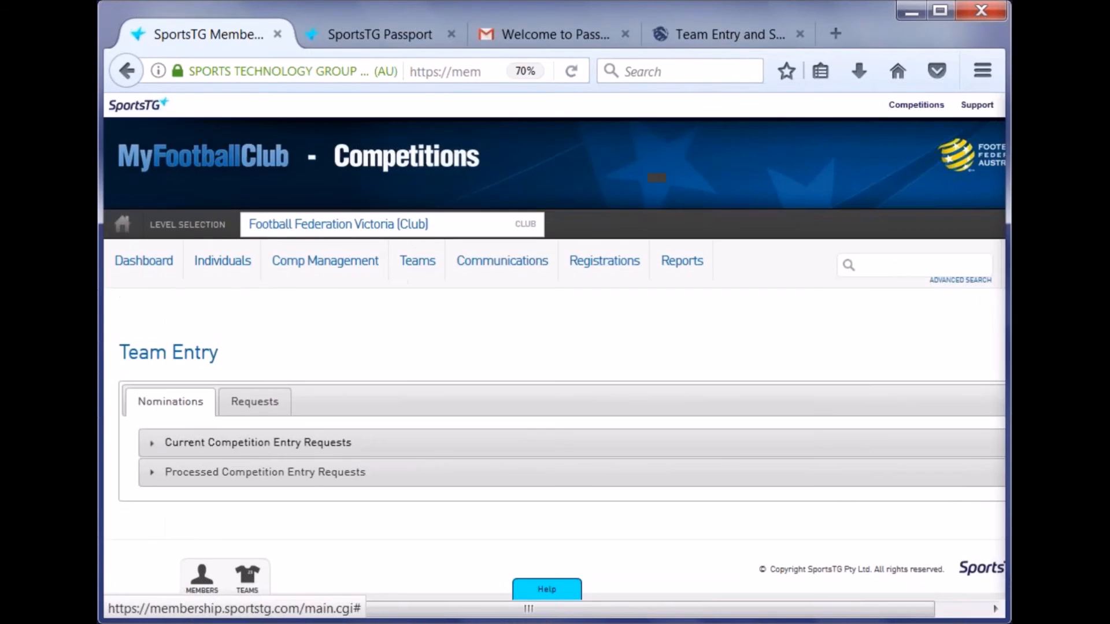
pyautogui.click(318, 478)
pyautogui.scroll(-2, 317, 478)
pyautogui.moveTo(560, 610); pyautogui.dragTo(631, 611)
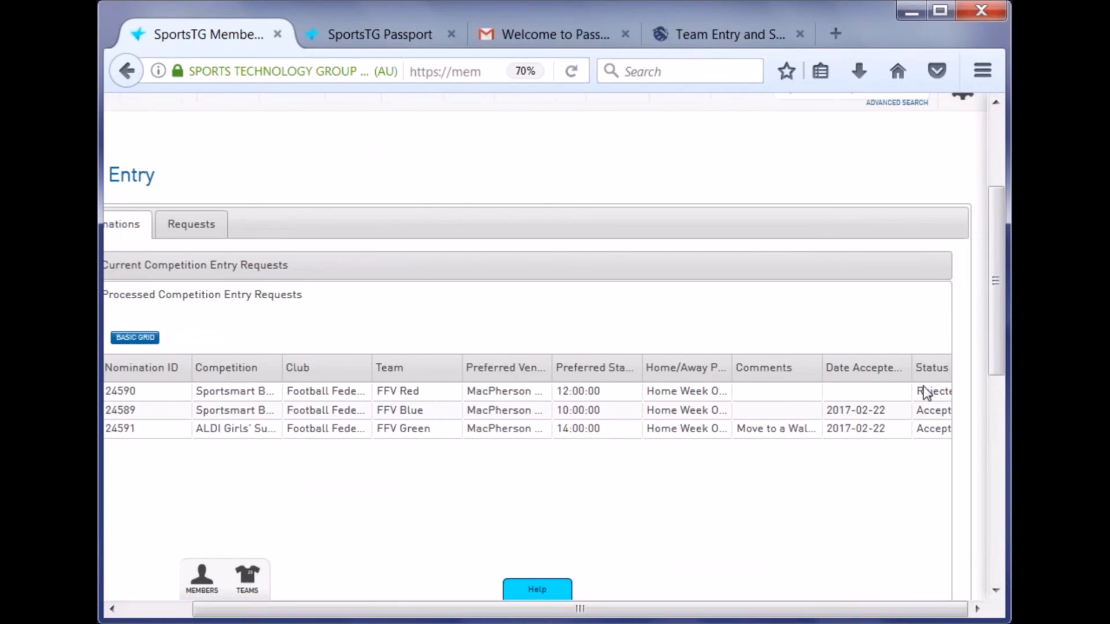
# - Delete pending team entry request 11944 from the Requests tab and confirm
pyautogui.click(184, 231)
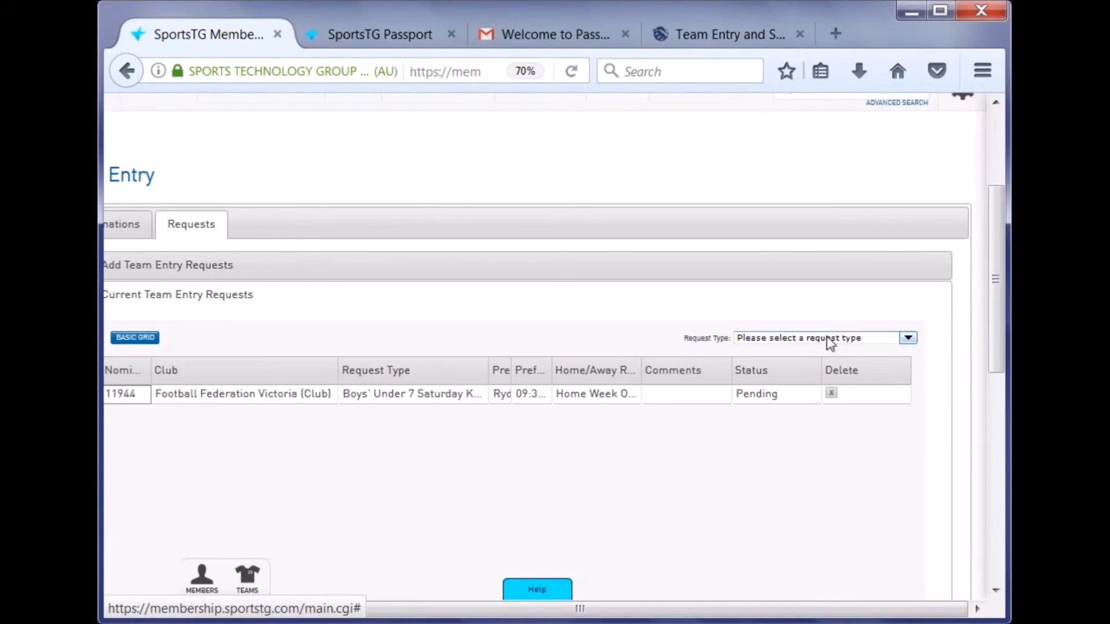
pyautogui.click(831, 393)
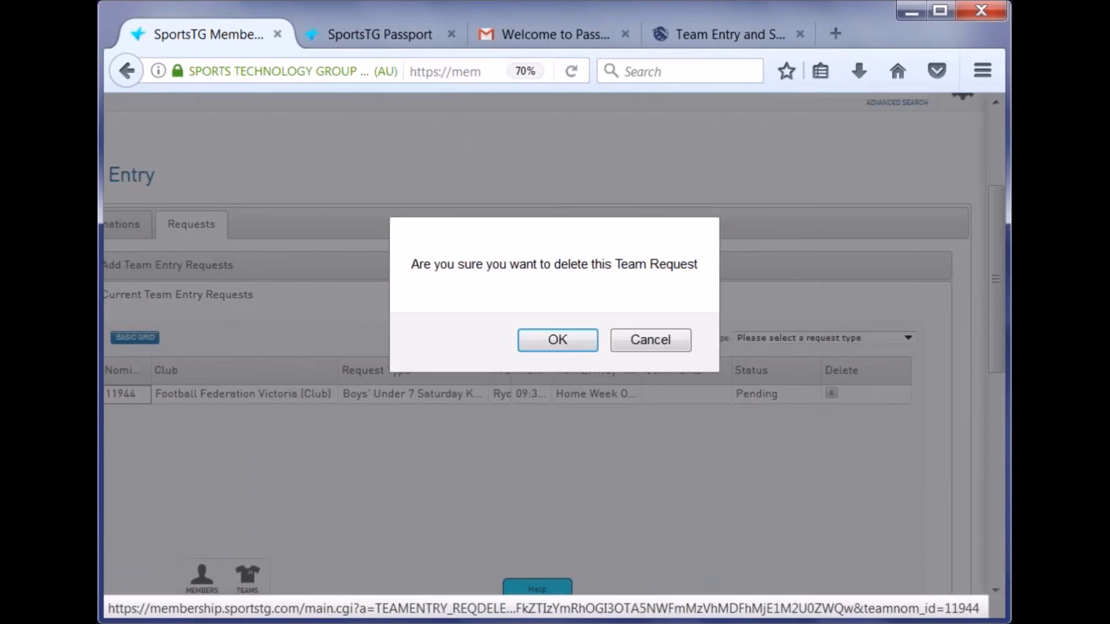
pyautogui.click(570, 345)
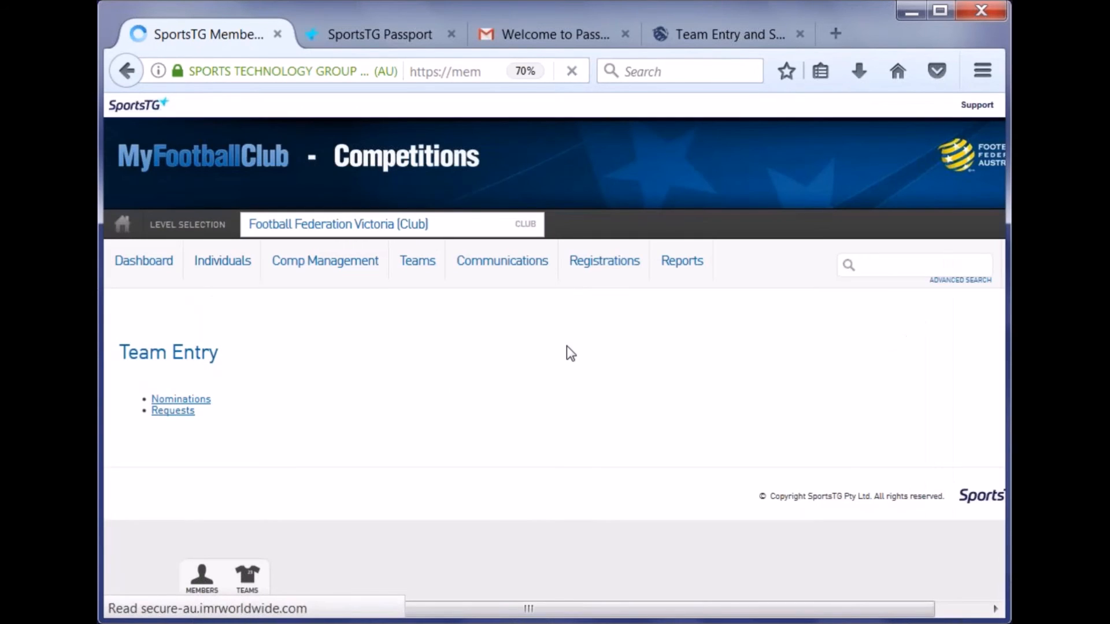
pyautogui.scroll(-5, 567, 345)
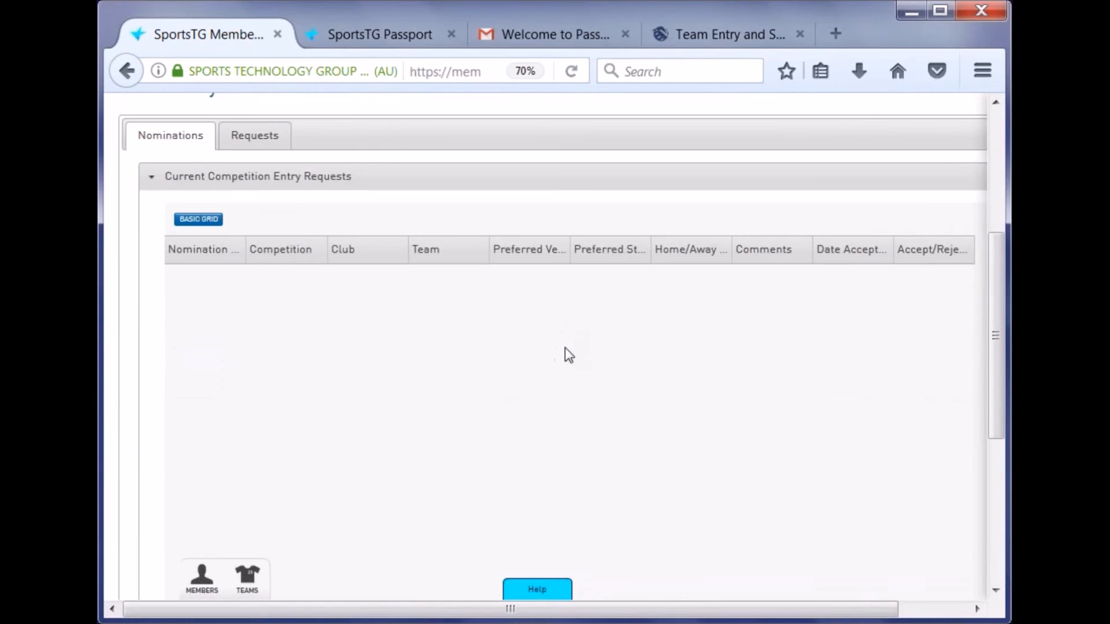
# - Return to the SportsTG Passport account page in the first browser tab
pyautogui.scroll(5, 565, 344)
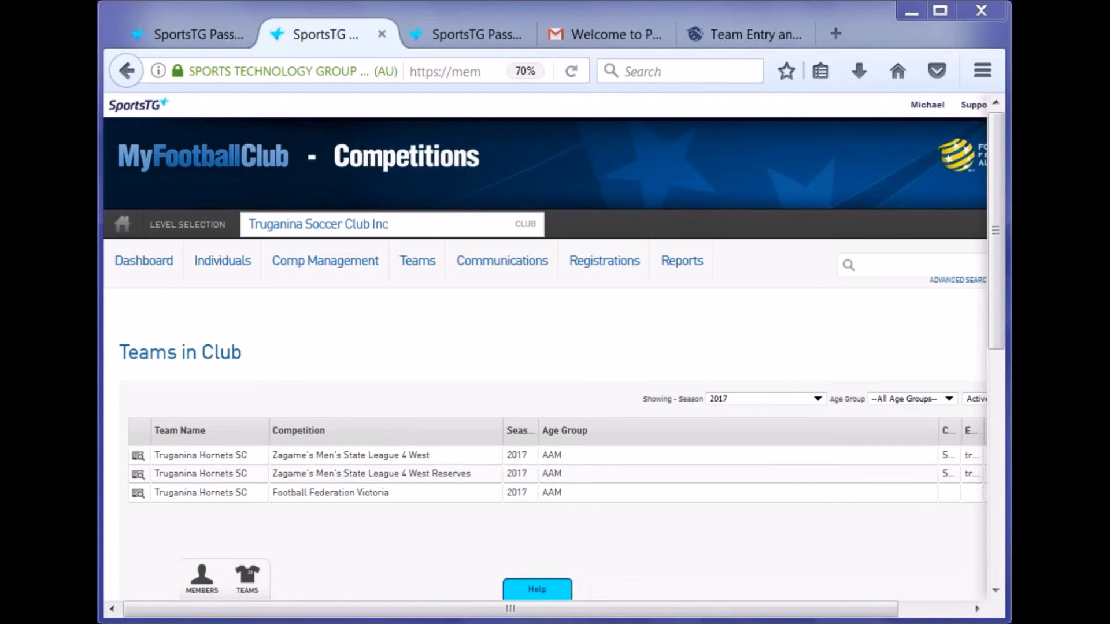
pyautogui.click(189, 34)
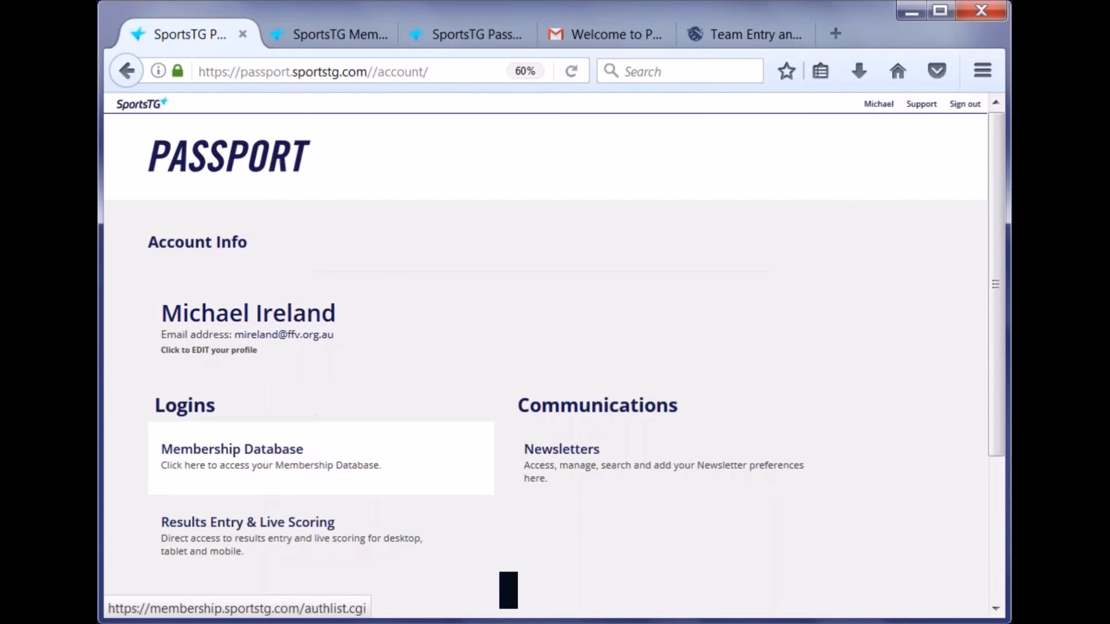
# - Open the club's Football Federation Victoria team, Truganina Hornets SC, from the Teams in Club list
pyautogui.click(331, 452)
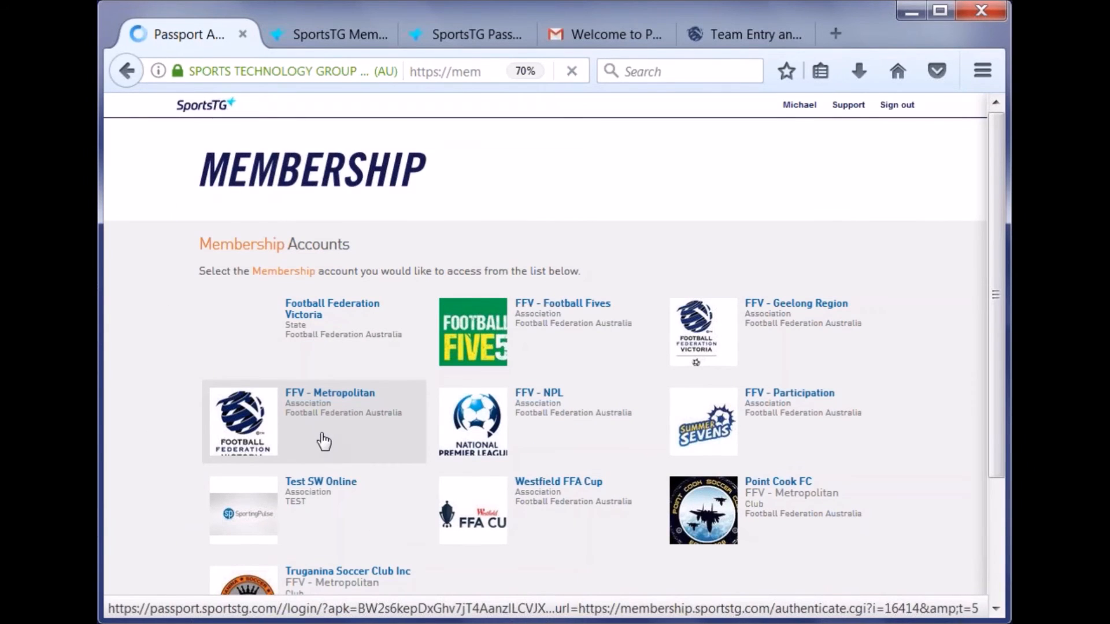
pyautogui.scroll(-3, 338, 500)
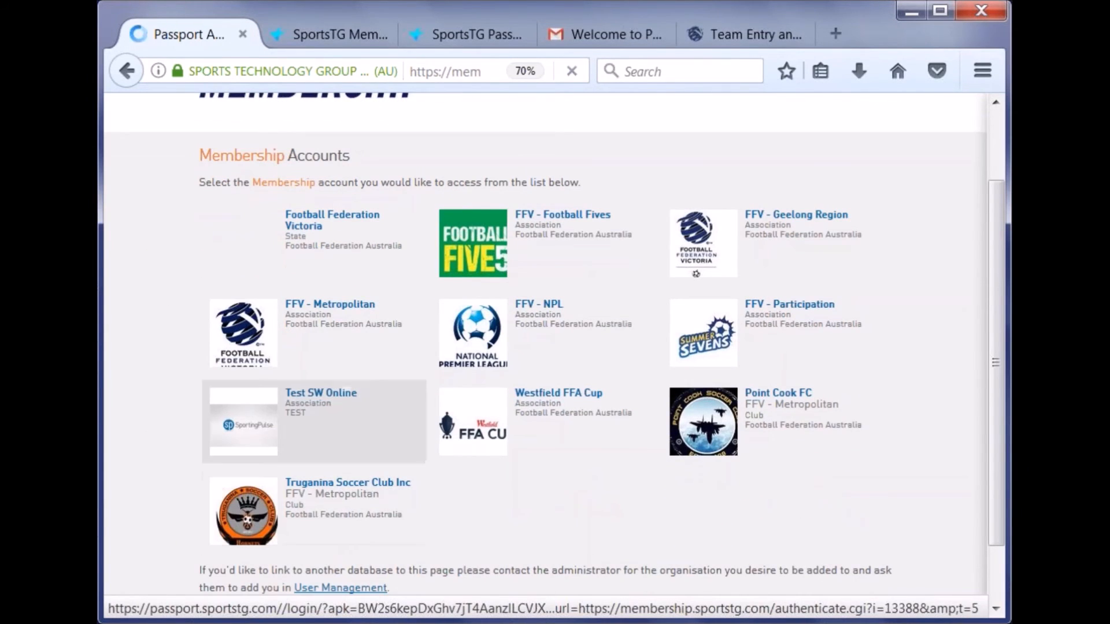
pyautogui.click(342, 38)
pyautogui.moveTo(411, 265)
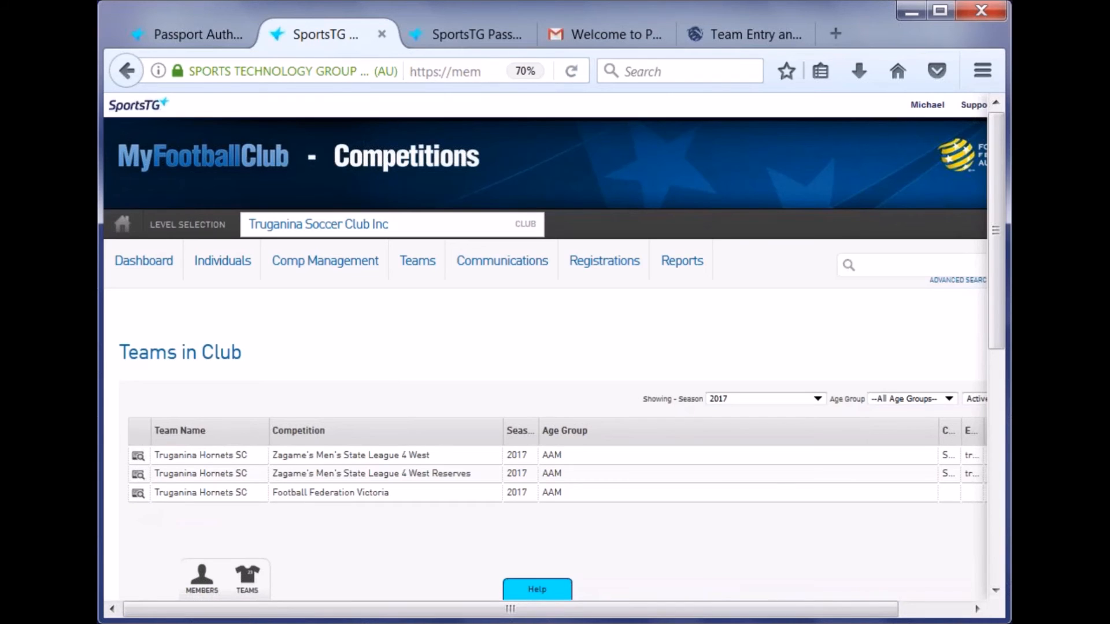
pyautogui.click(139, 496)
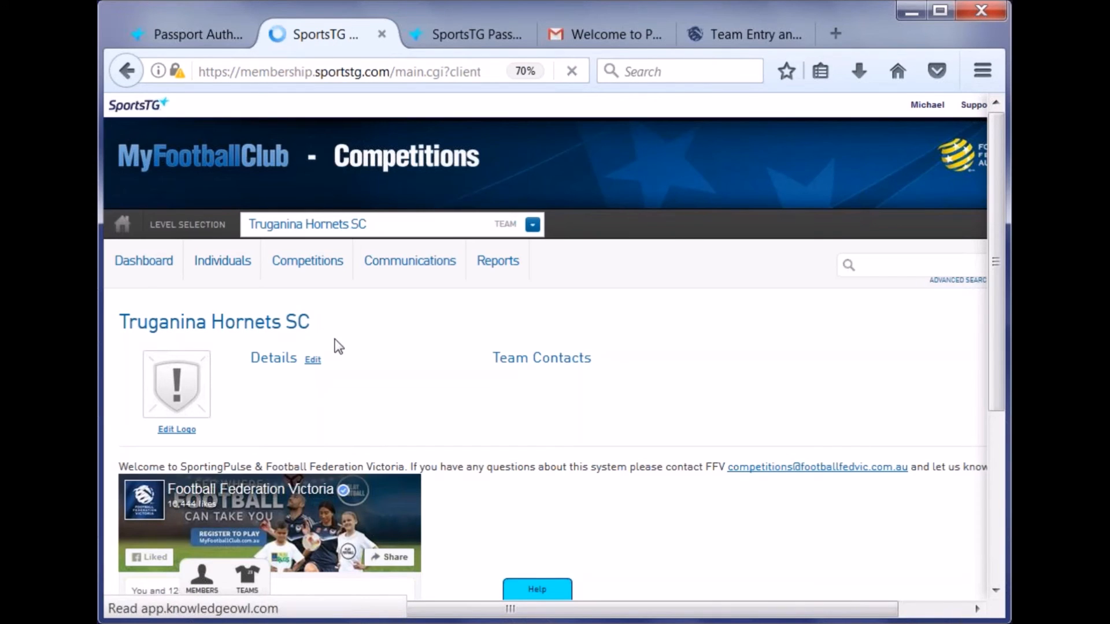
# - Scroll down to the Truganina Hornets SC Competition History and back up to the Individuals menu
pyautogui.scroll(-3, 341, 349)
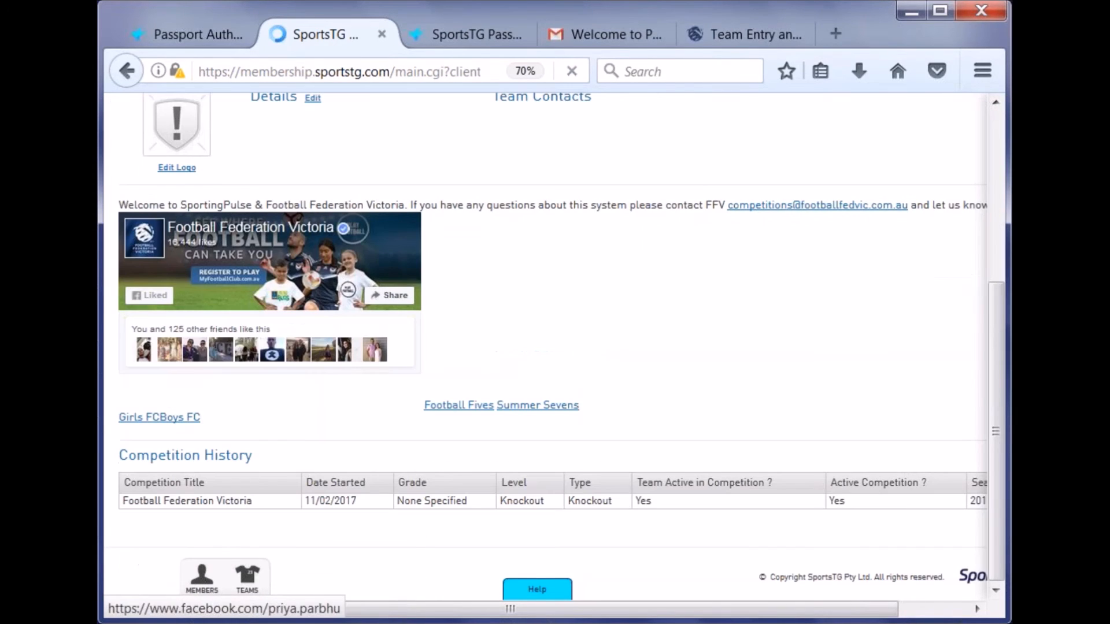
pyautogui.scroll(3, 695, 423)
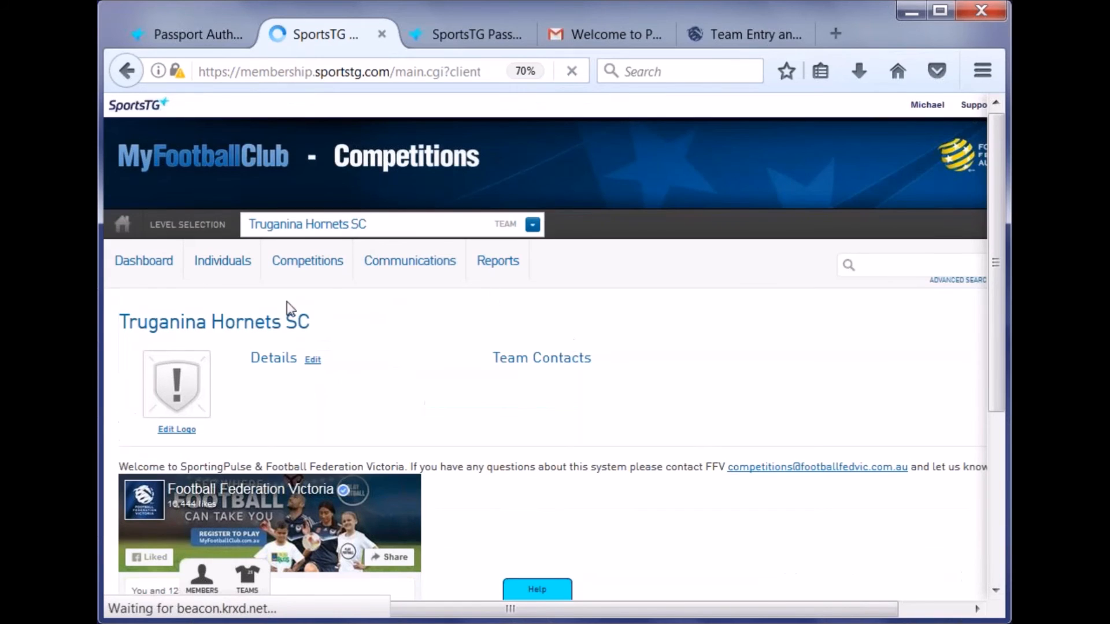
pyautogui.moveTo(223, 261)
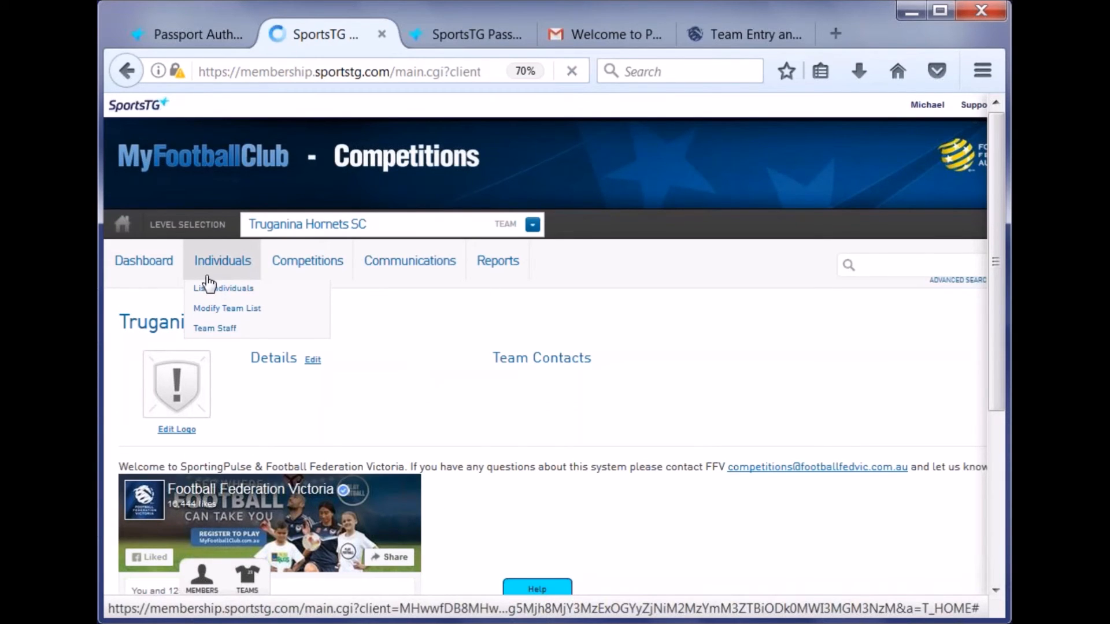
# - Open Modify Team List and add all six available players to the team selection
pyautogui.click(240, 315)
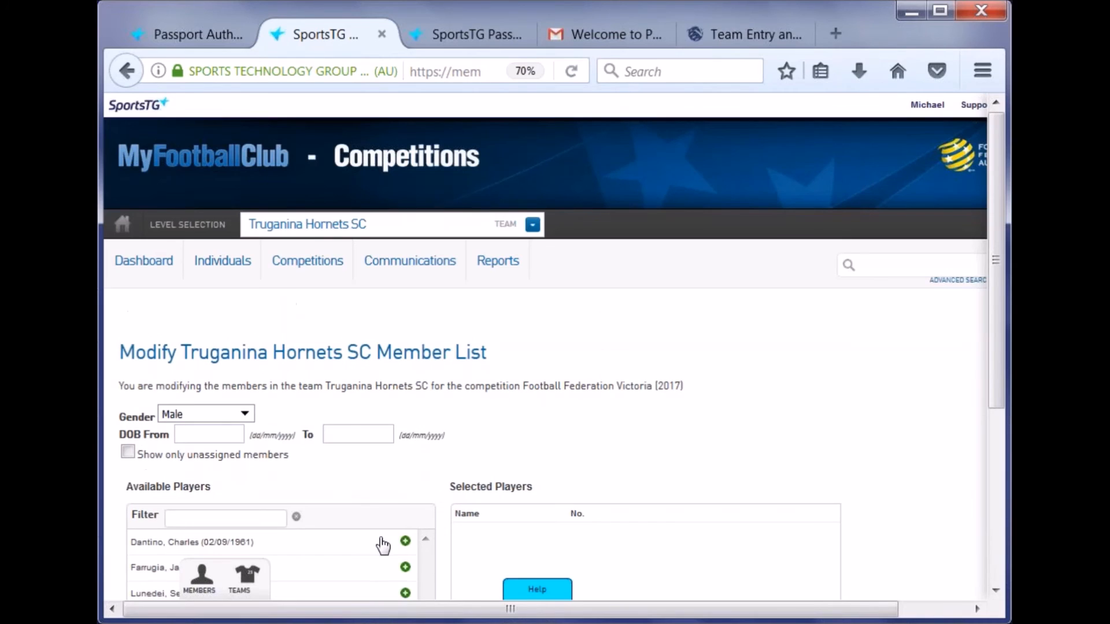
pyautogui.scroll(-3, 373, 439)
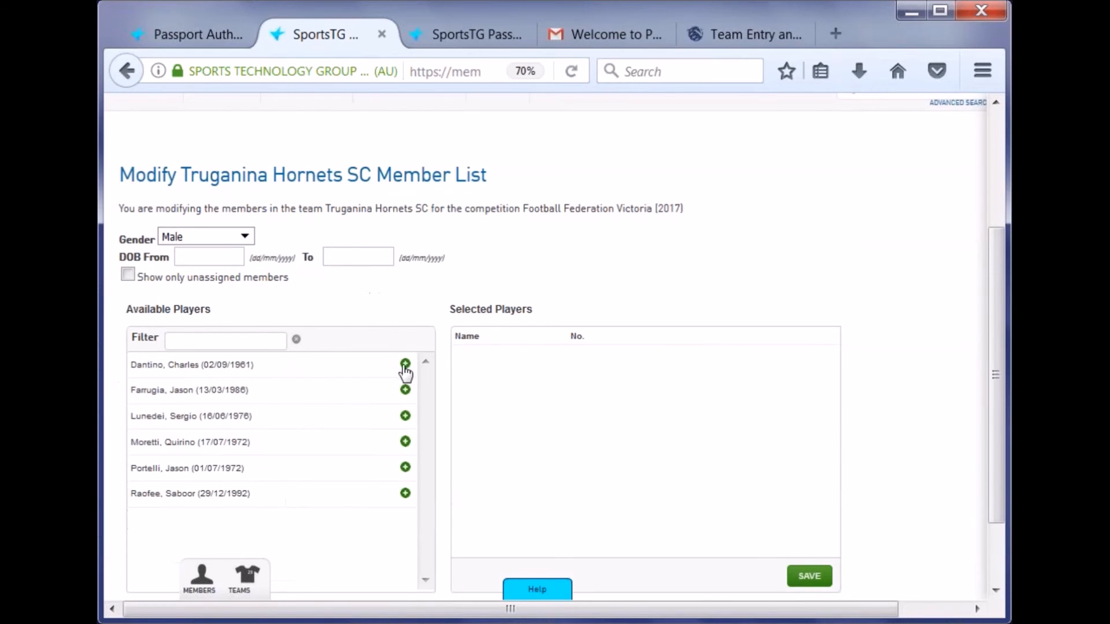
pyautogui.click(405, 366)
pyautogui.click(405, 365)
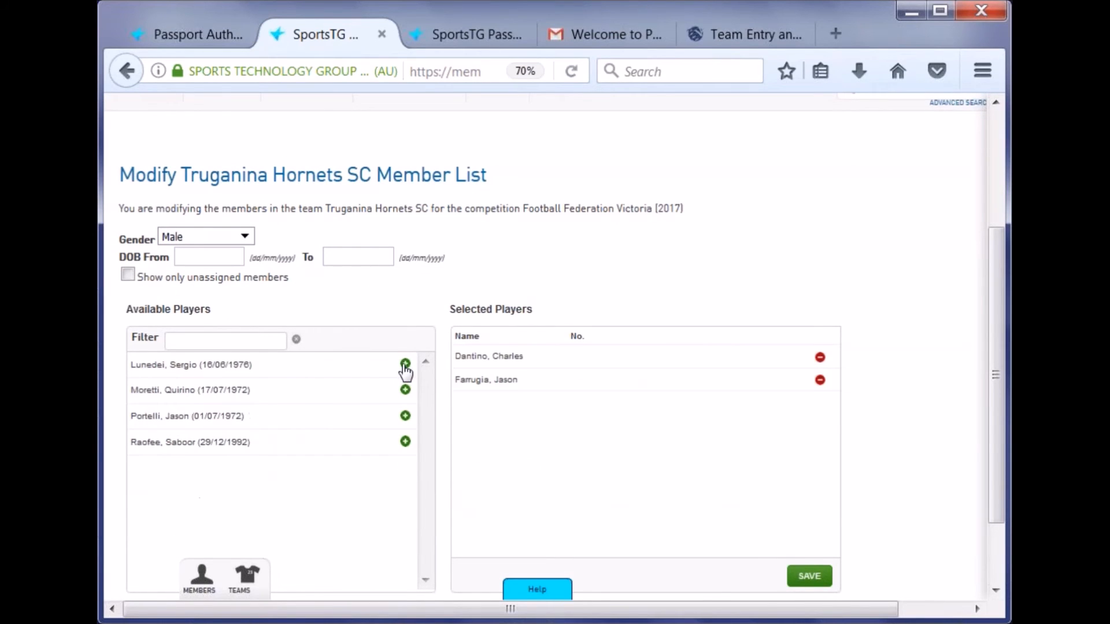
pyautogui.click(405, 364)
pyautogui.click(405, 364)
pyautogui.click(406, 364)
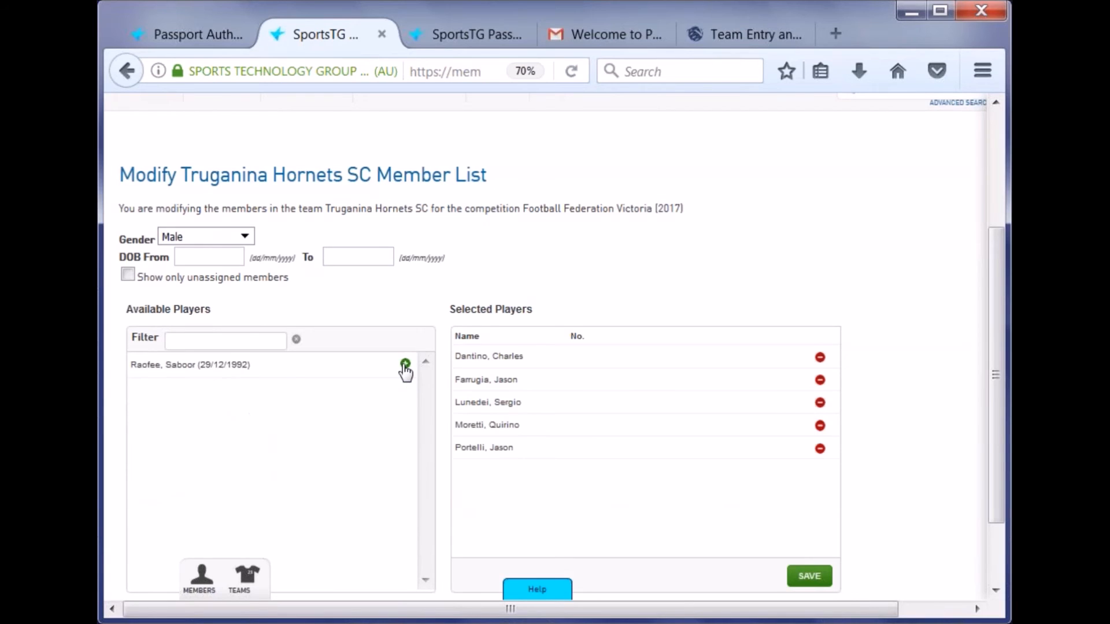
pyautogui.click(405, 364)
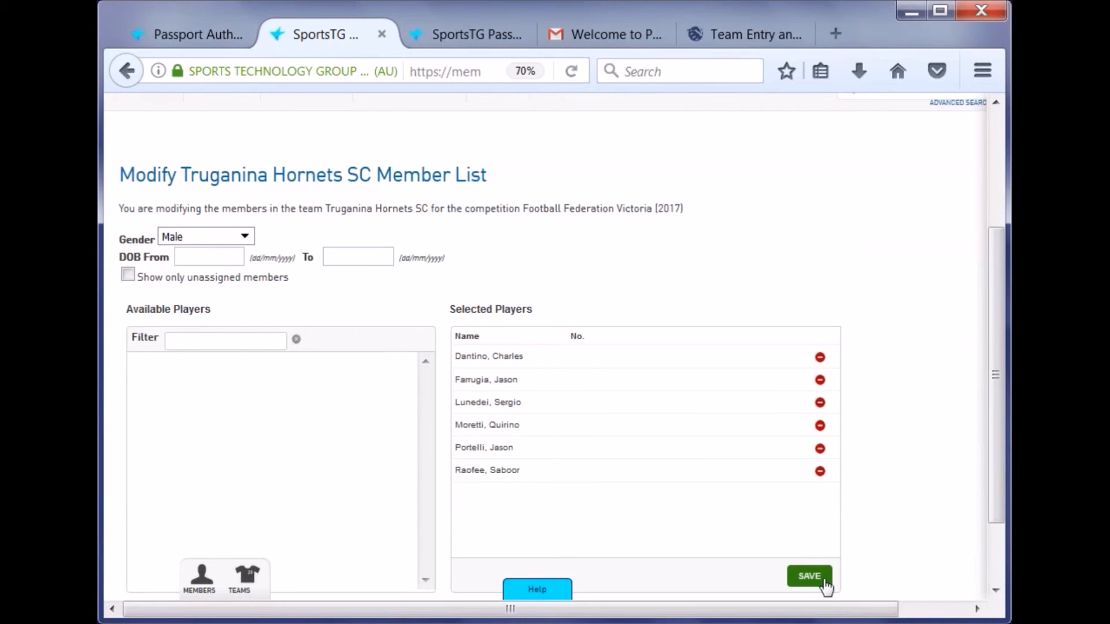
# - Remove the last three players and save the three-player selection
pyautogui.click(820, 471)
pyautogui.click(820, 449)
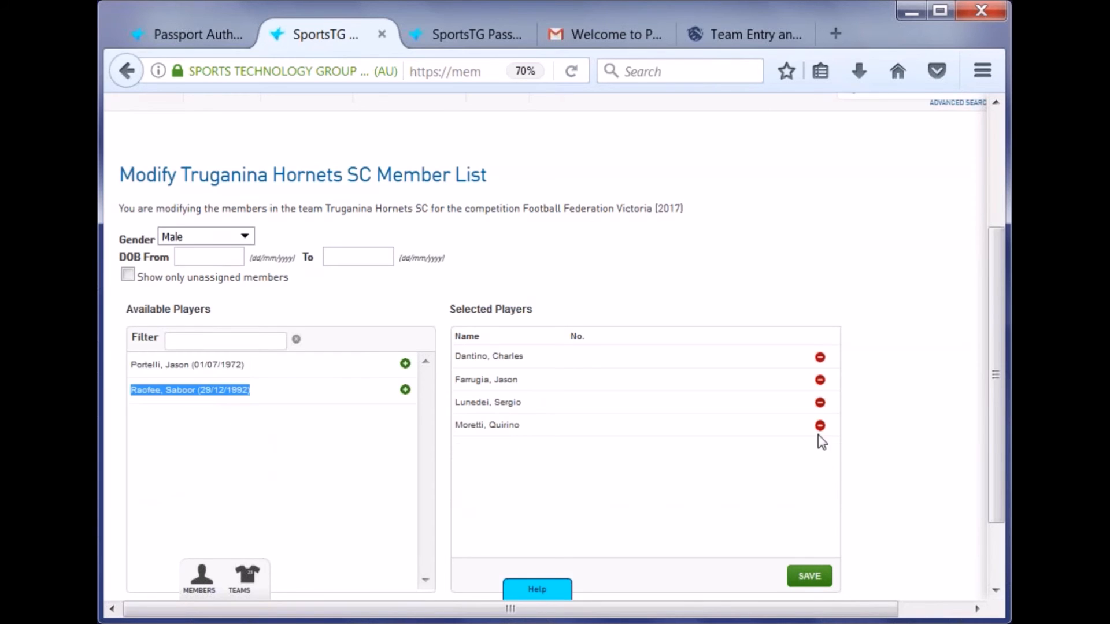
pyautogui.click(820, 425)
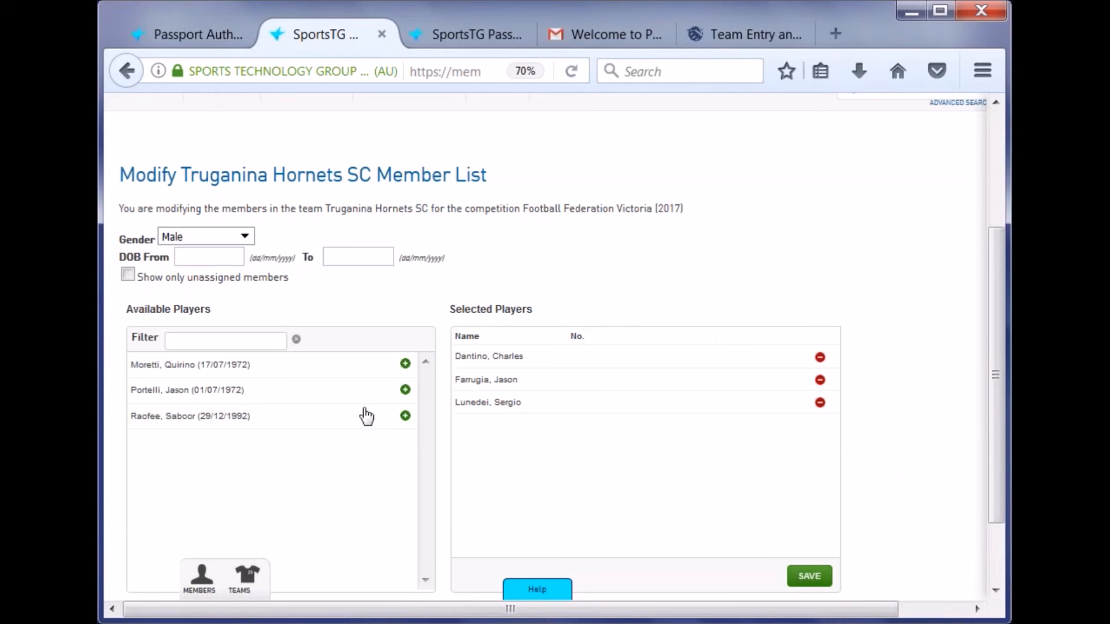
pyautogui.click(810, 576)
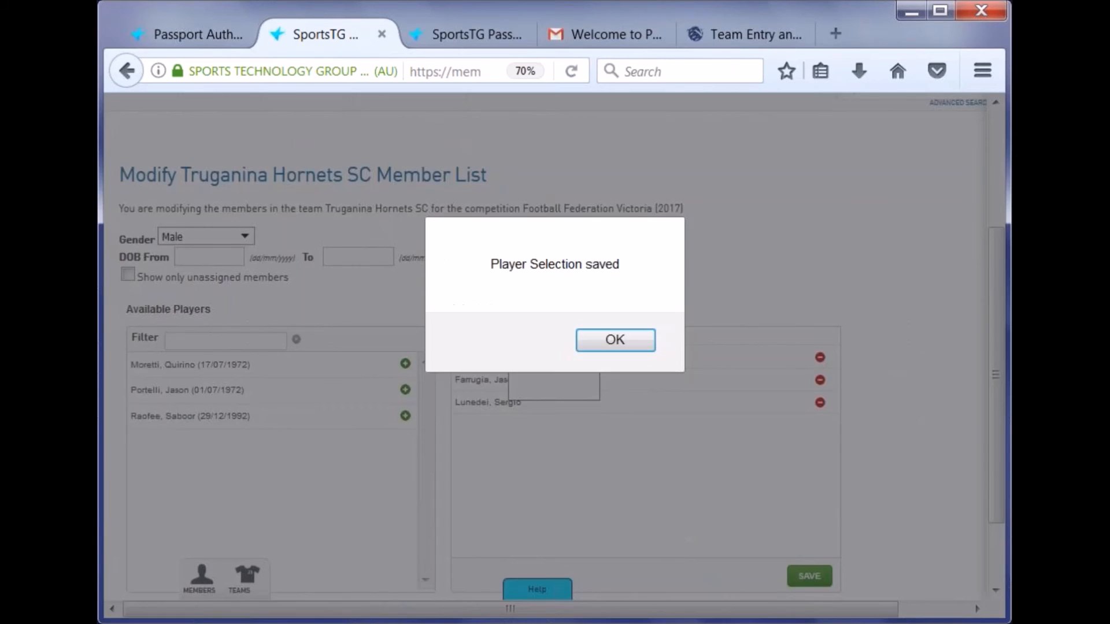
pyautogui.click(636, 339)
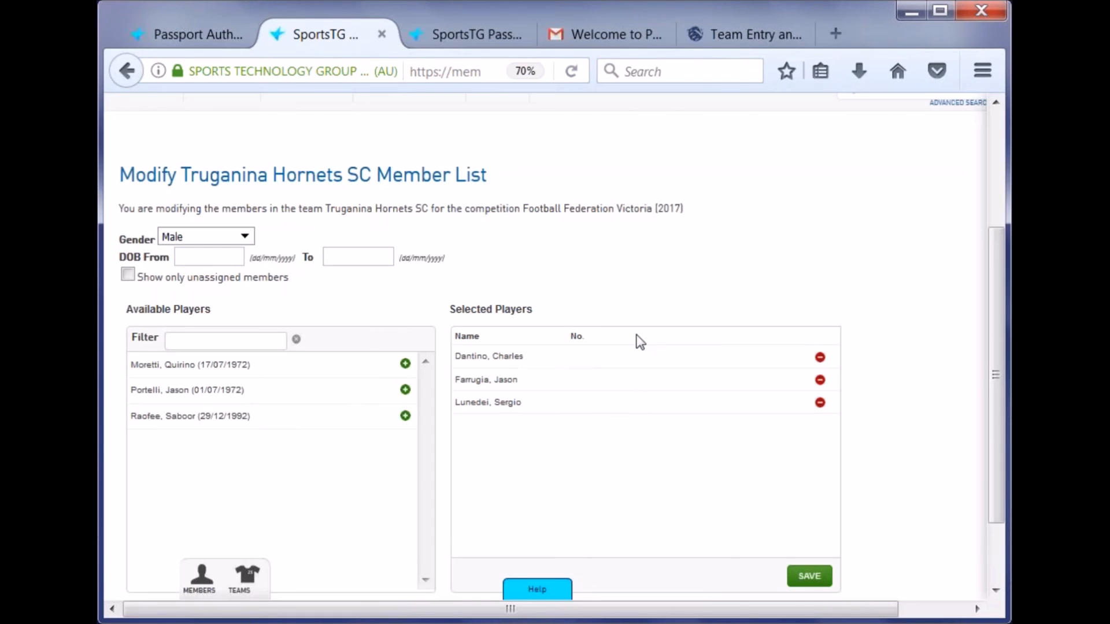
pyautogui.scroll(5, 617, 307)
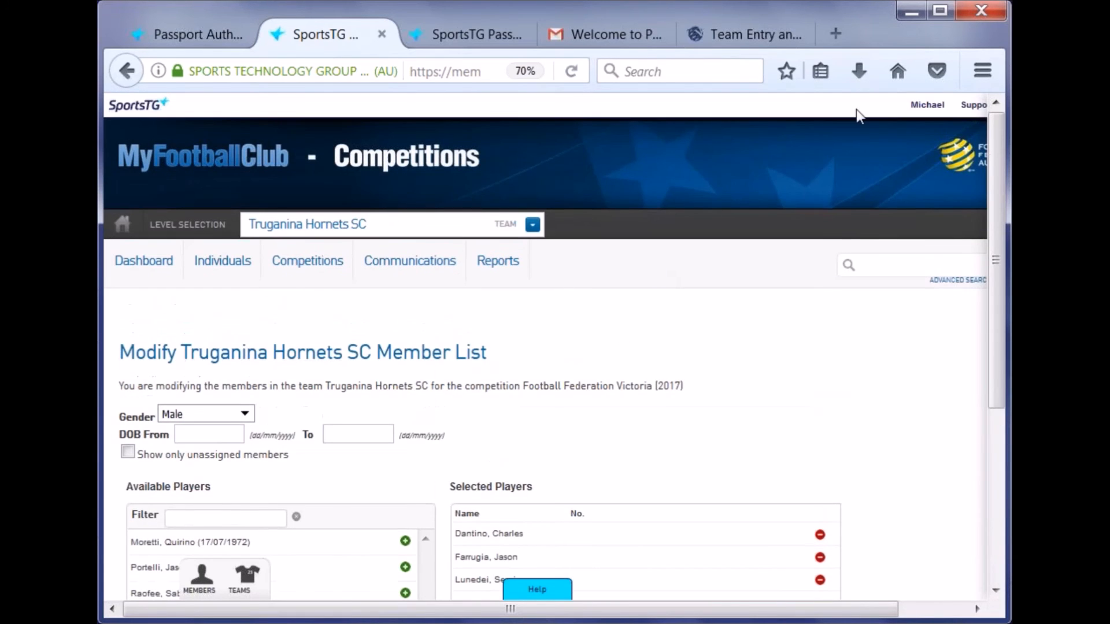
# - From the Passport account page, open Results Entry & Live Scoring for Truganina Soccer Club Inc
pyautogui.click(927, 105)
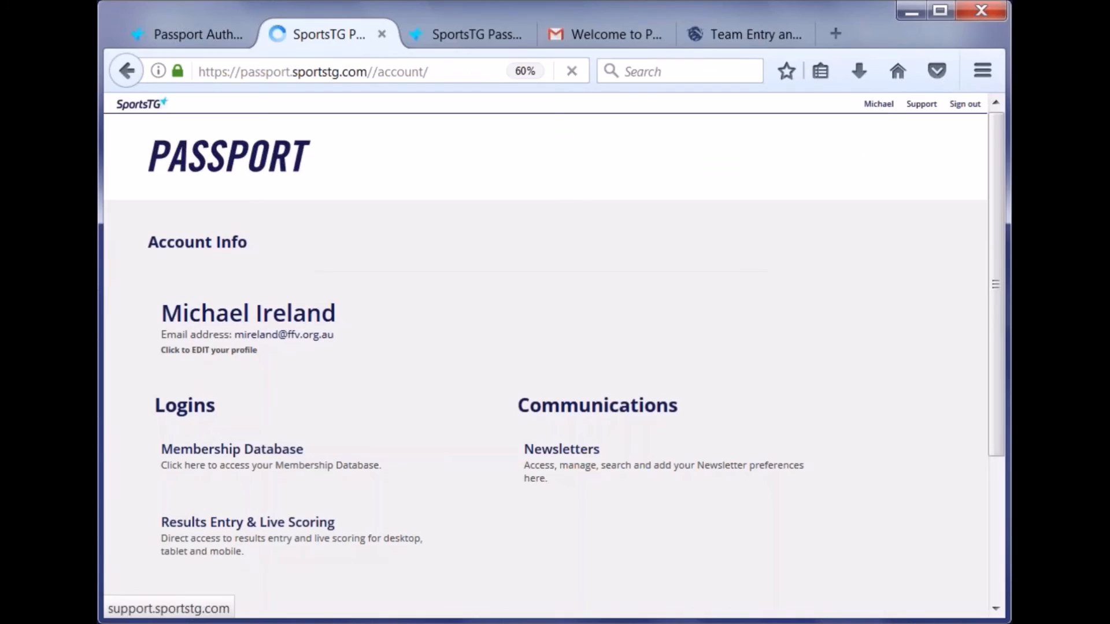
pyautogui.scroll(-6, 488, 250)
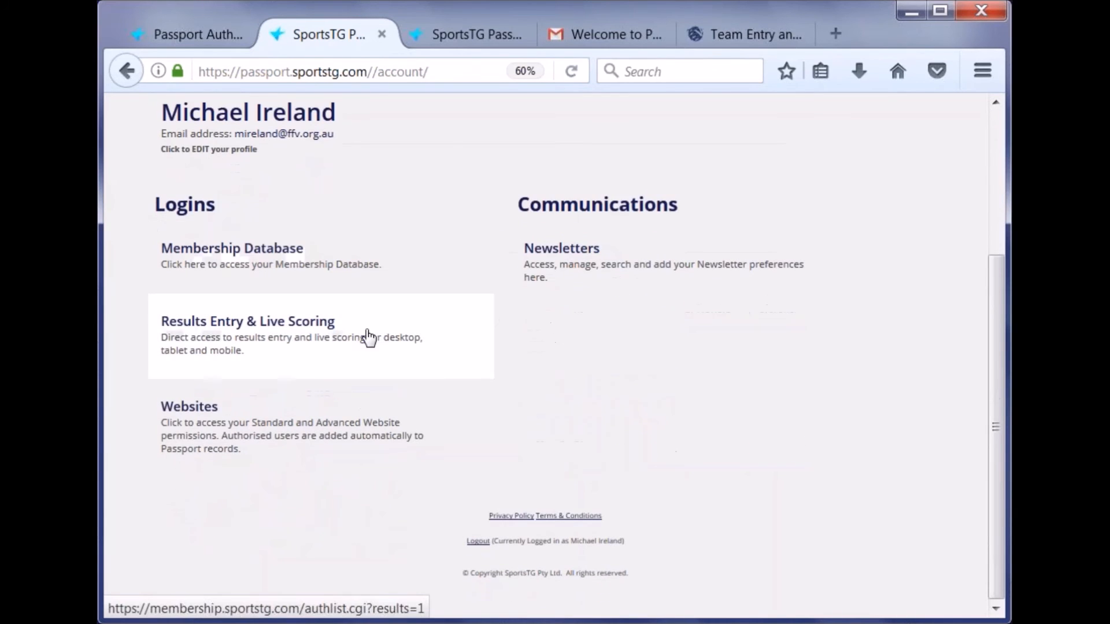
pyautogui.click(368, 332)
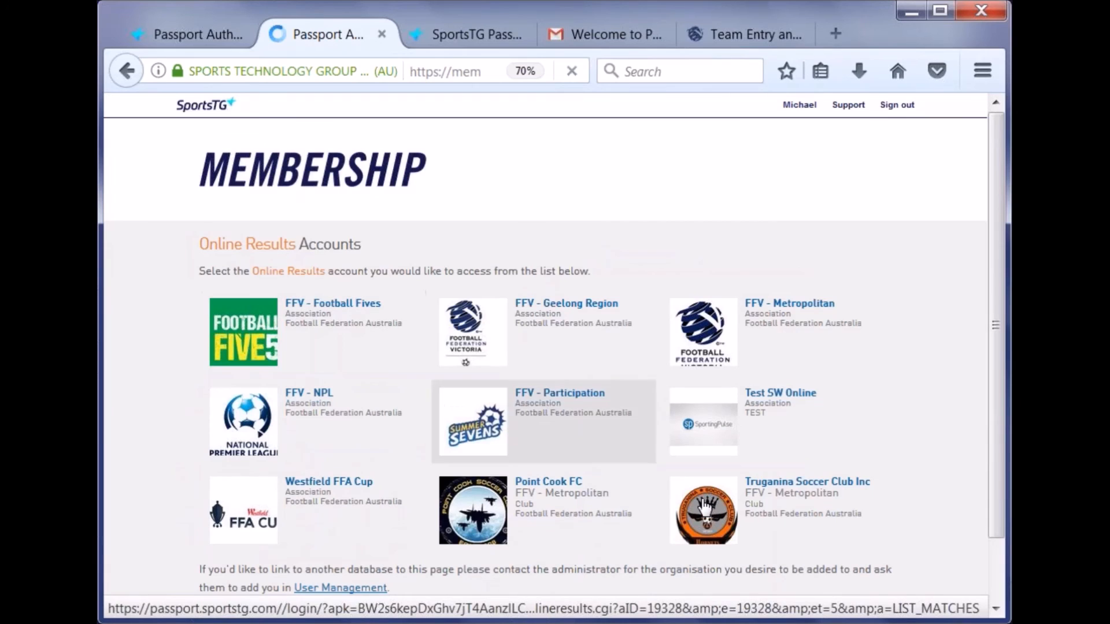
pyautogui.click(809, 541)
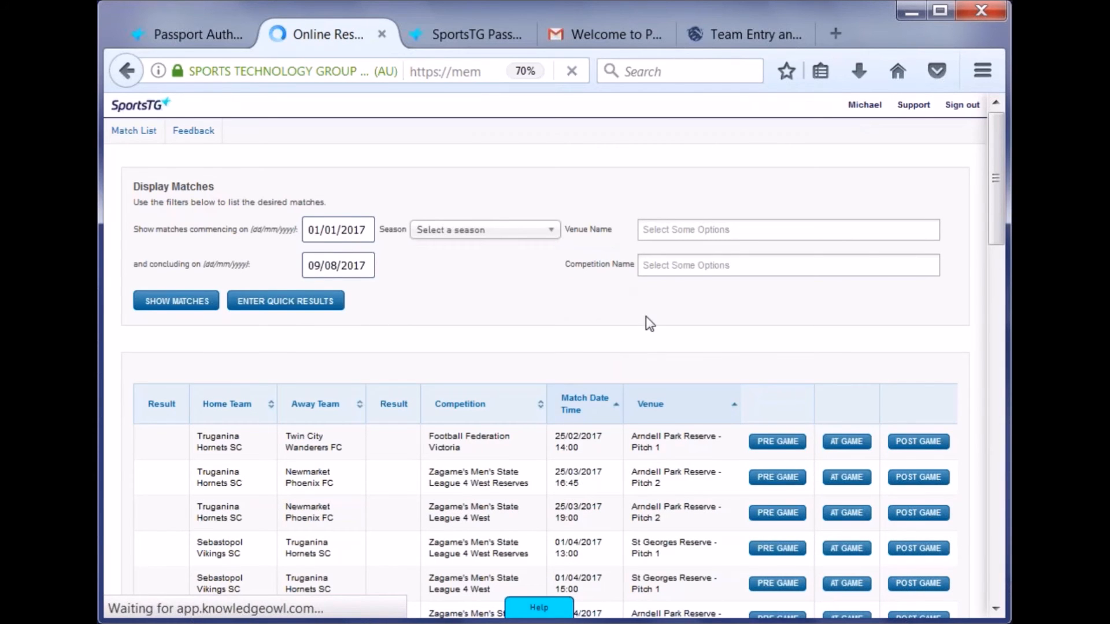
# - Open the Twin City Wanderers match's pre-game page, then return to the Match List
pyautogui.click(778, 443)
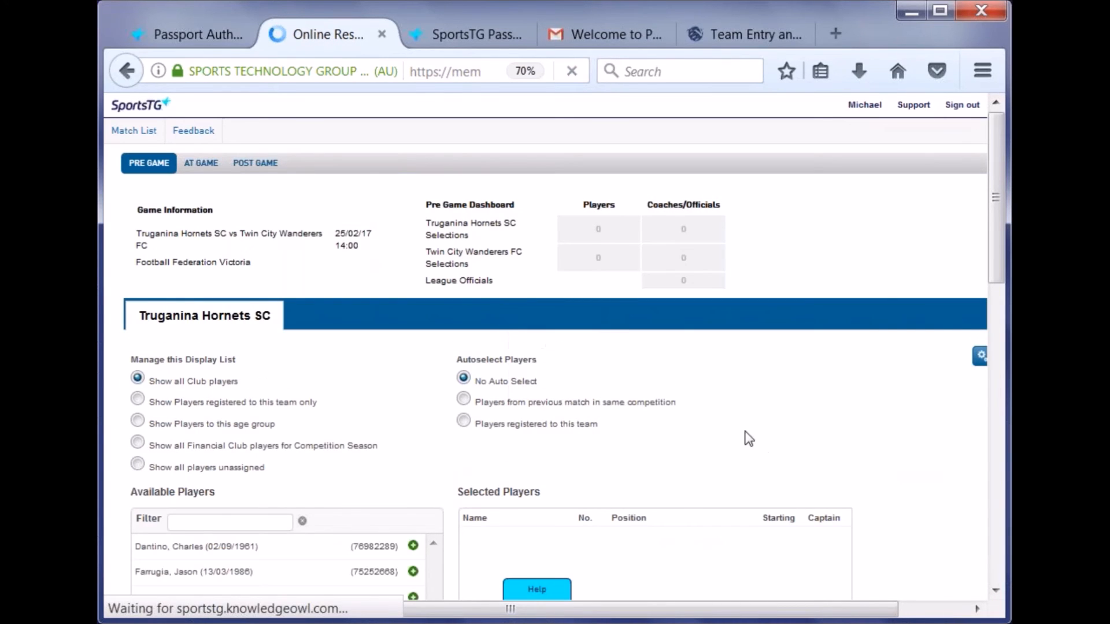
pyautogui.click(135, 71)
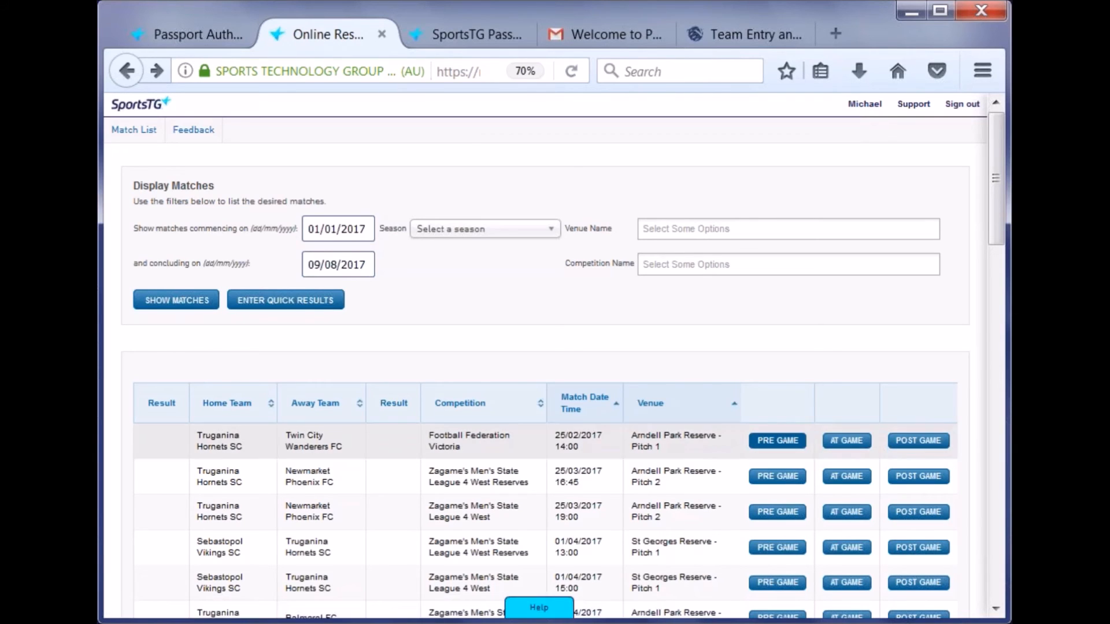
# - Open Pre Game for the 25/02/17 Twin City match, showing team-registered players and autoselecting from the previous match
pyautogui.click(784, 451)
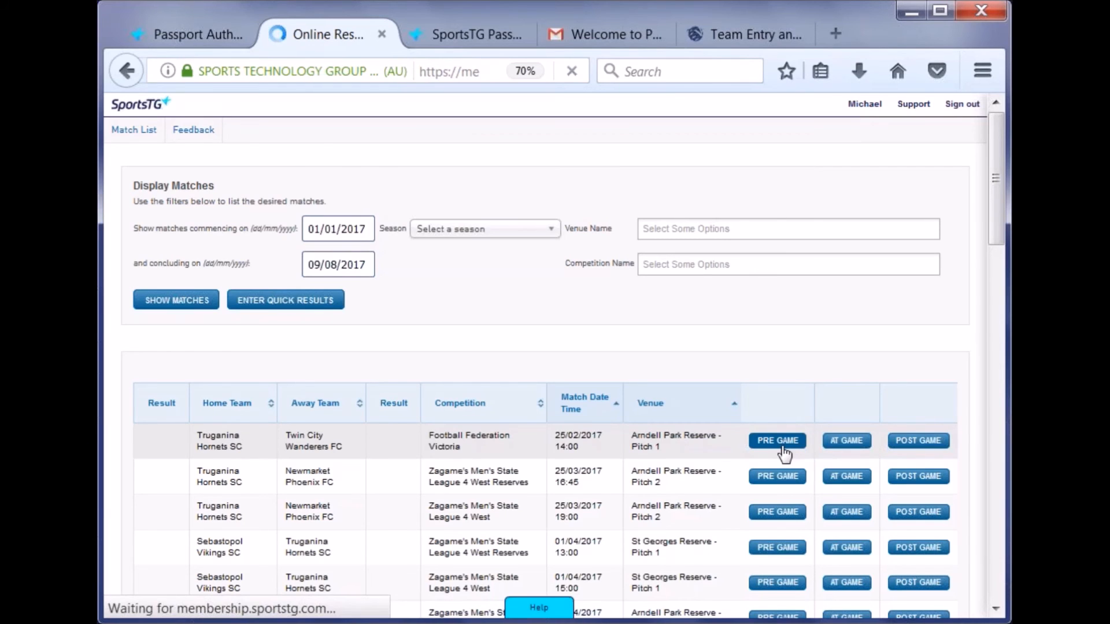
pyautogui.scroll(-3, 729, 424)
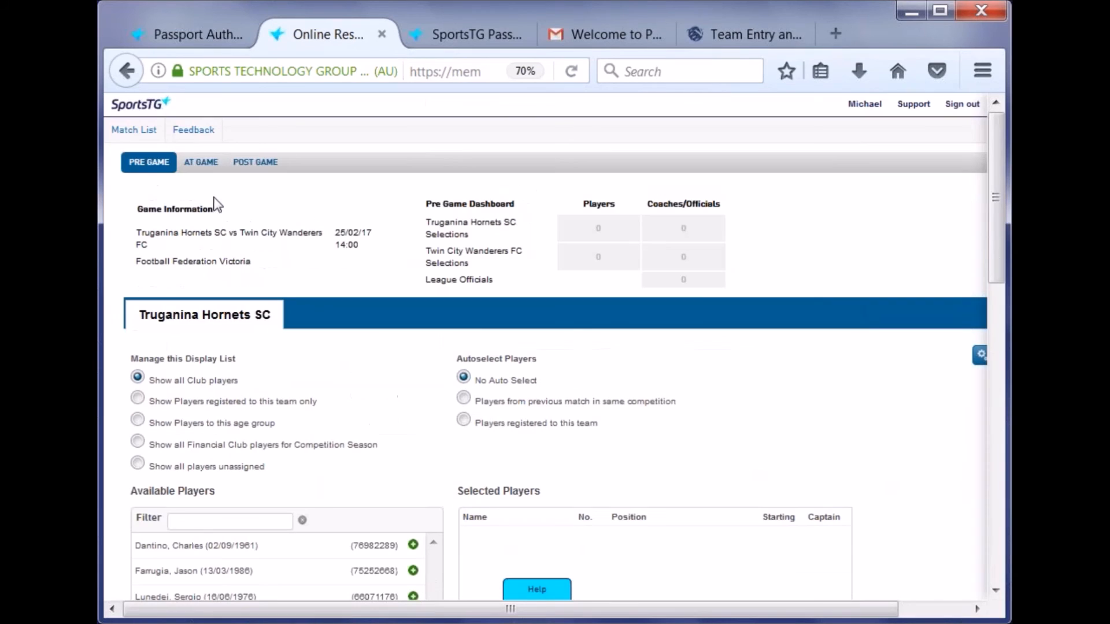
pyautogui.scroll(-2, 294, 310)
pyautogui.scroll(-2, 297, 317)
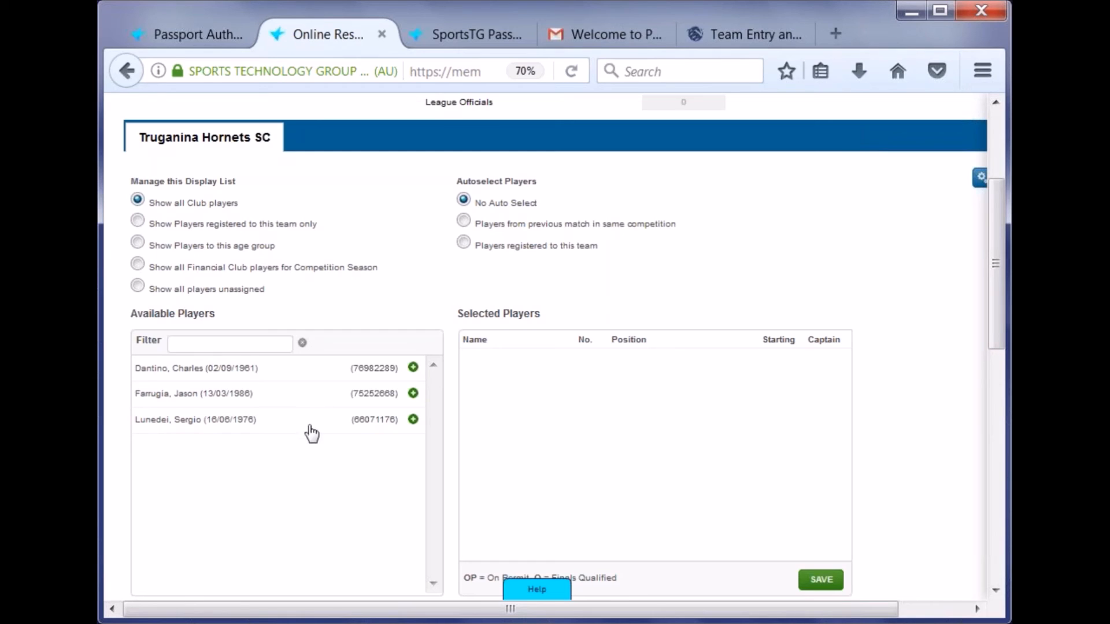
pyautogui.click(283, 228)
pyautogui.click(505, 229)
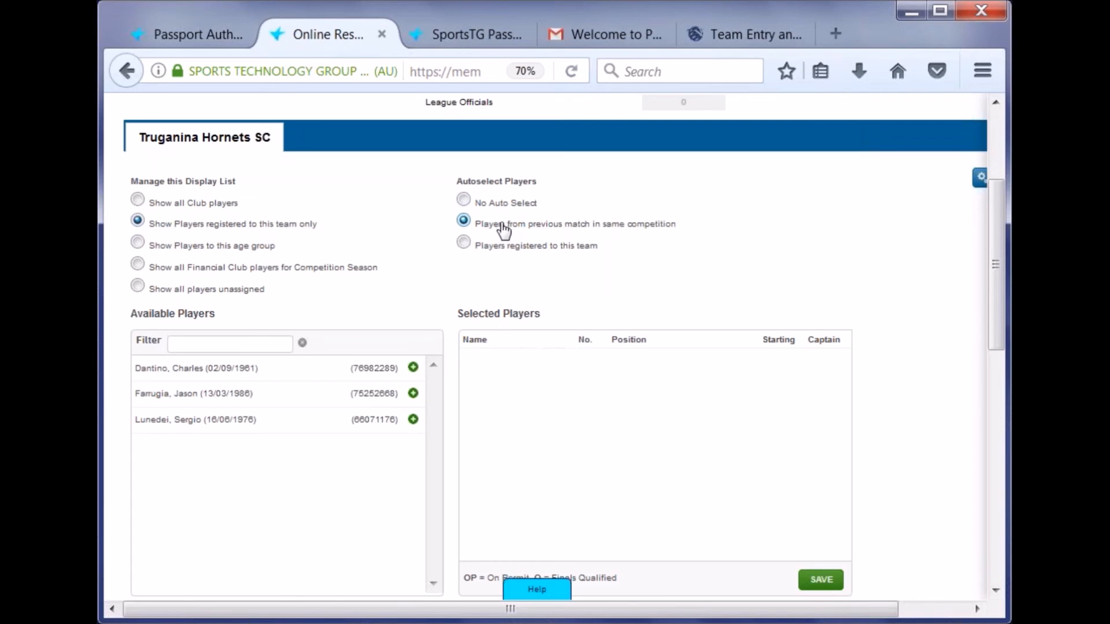
pyautogui.scroll(5, 268, 237)
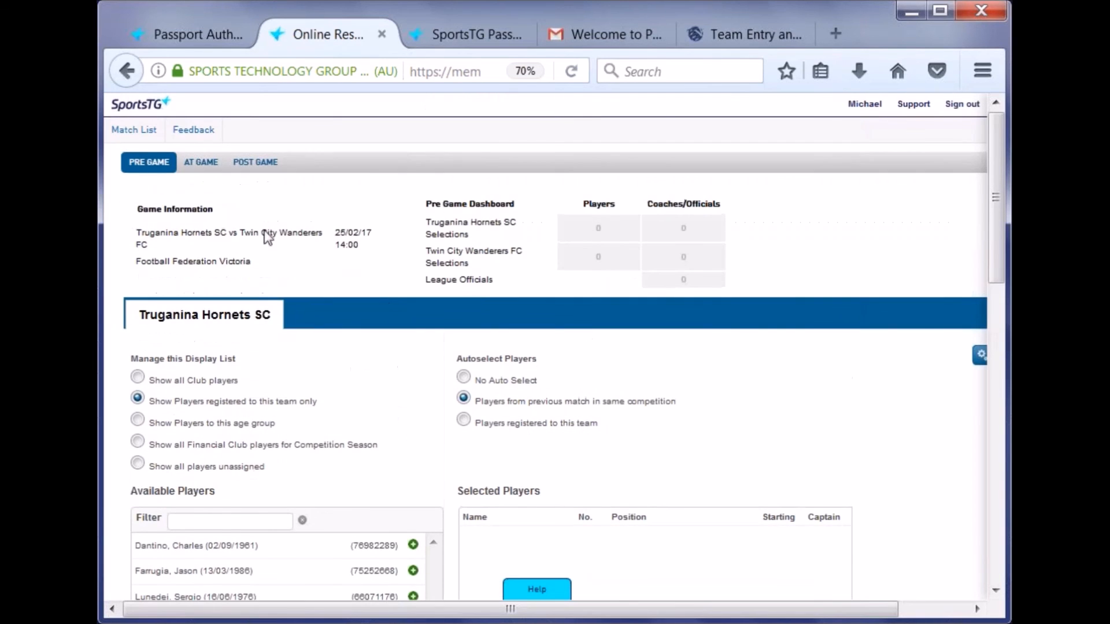
pyautogui.scroll(-5, 427, 294)
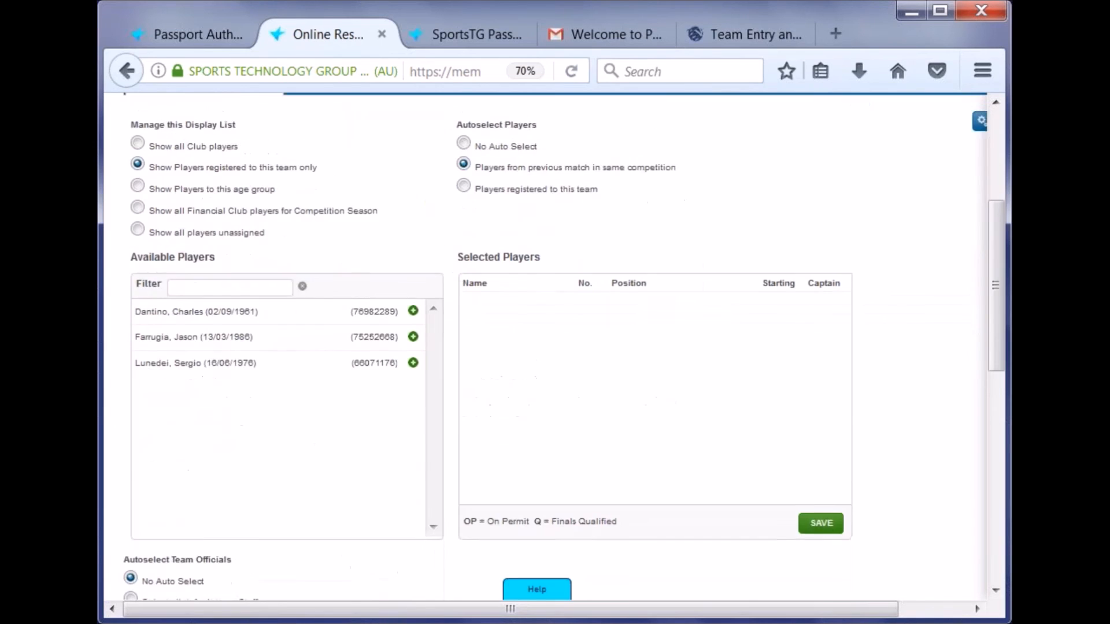
pyautogui.scroll(5, 449, 237)
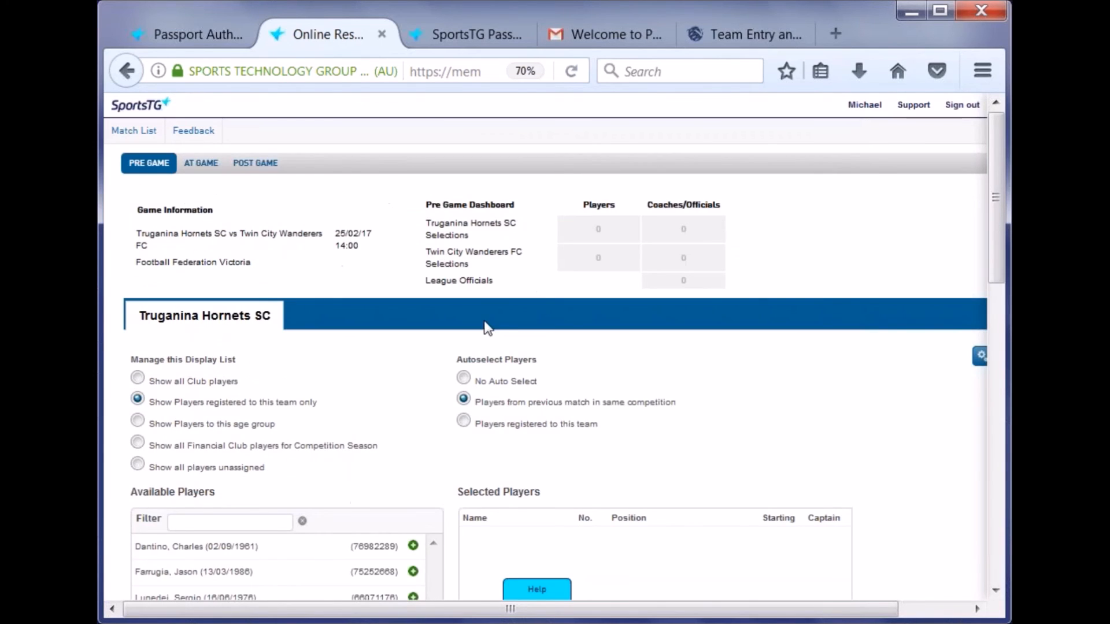
pyautogui.scroll(-5, 494, 331)
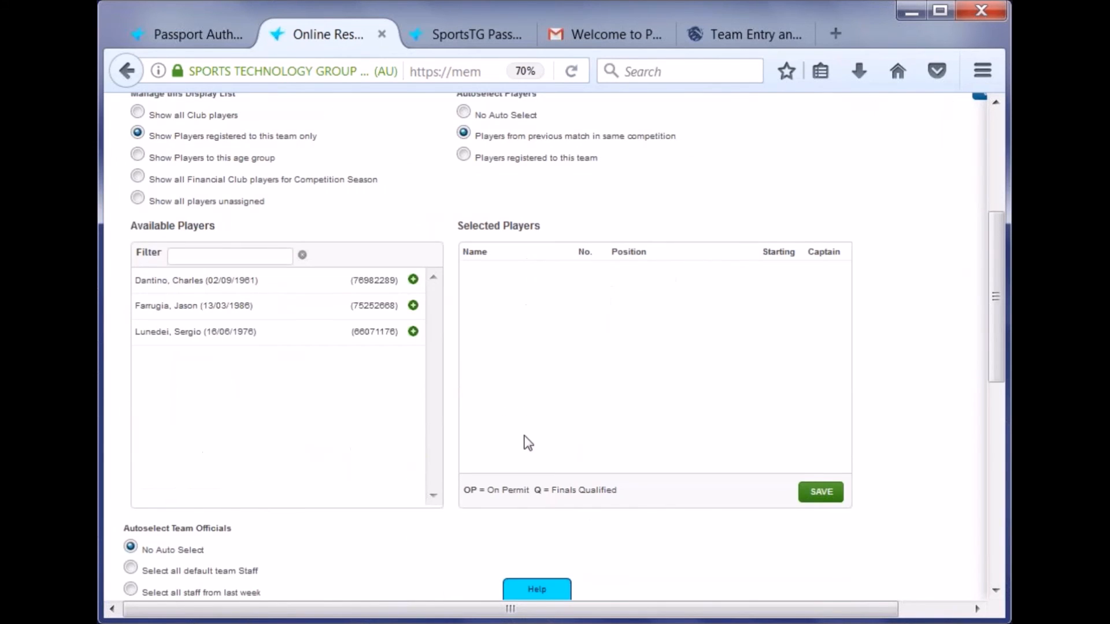
# - Autoselect registered players, making No. 8 the starting goalkeeper and No. 9 the captain
pyautogui.click(532, 160)
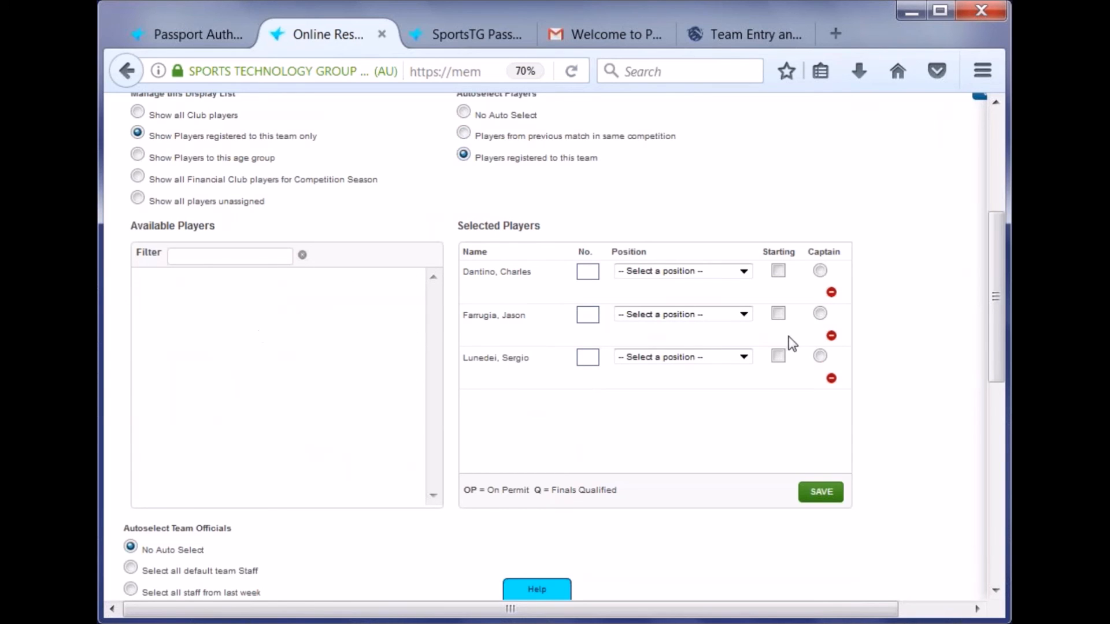
pyautogui.click(589, 271)
pyautogui.click(595, 316)
pyautogui.click(653, 271)
pyautogui.click(656, 306)
pyautogui.click(659, 316)
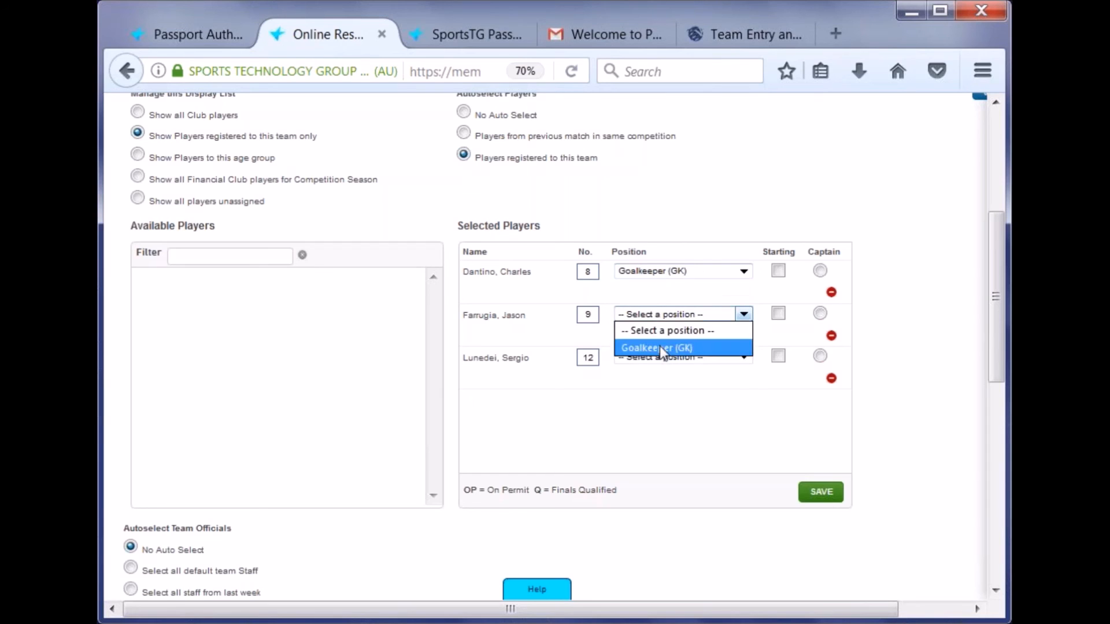
pyautogui.click(729, 393)
pyautogui.click(779, 273)
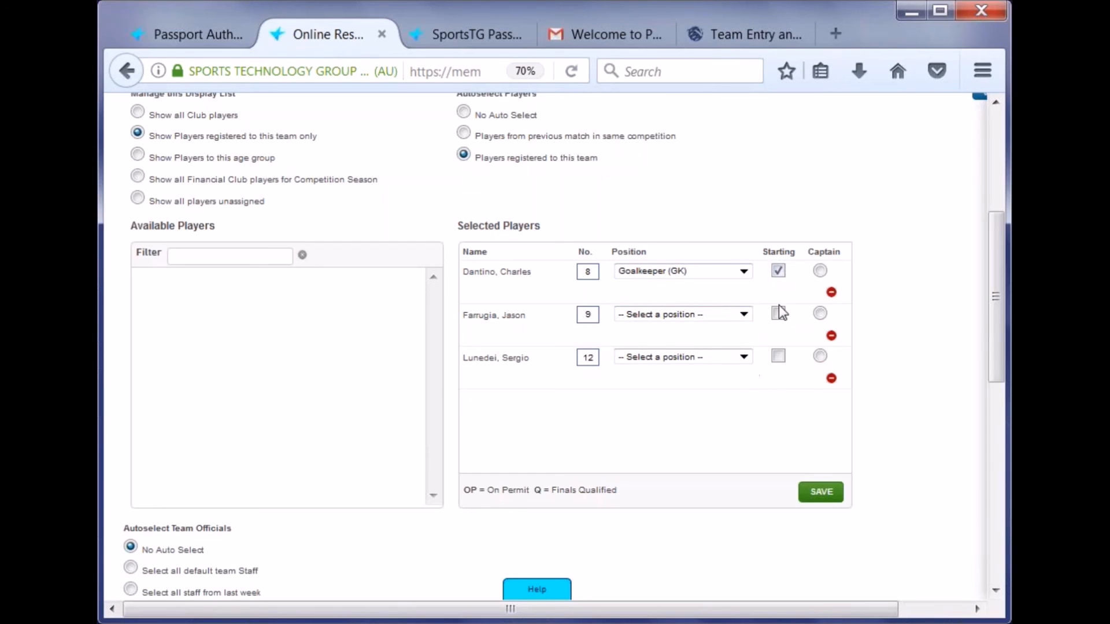
pyautogui.click(819, 314)
# - Save the selection, remove the third player and save the two-player selection again
pyautogui.click(825, 501)
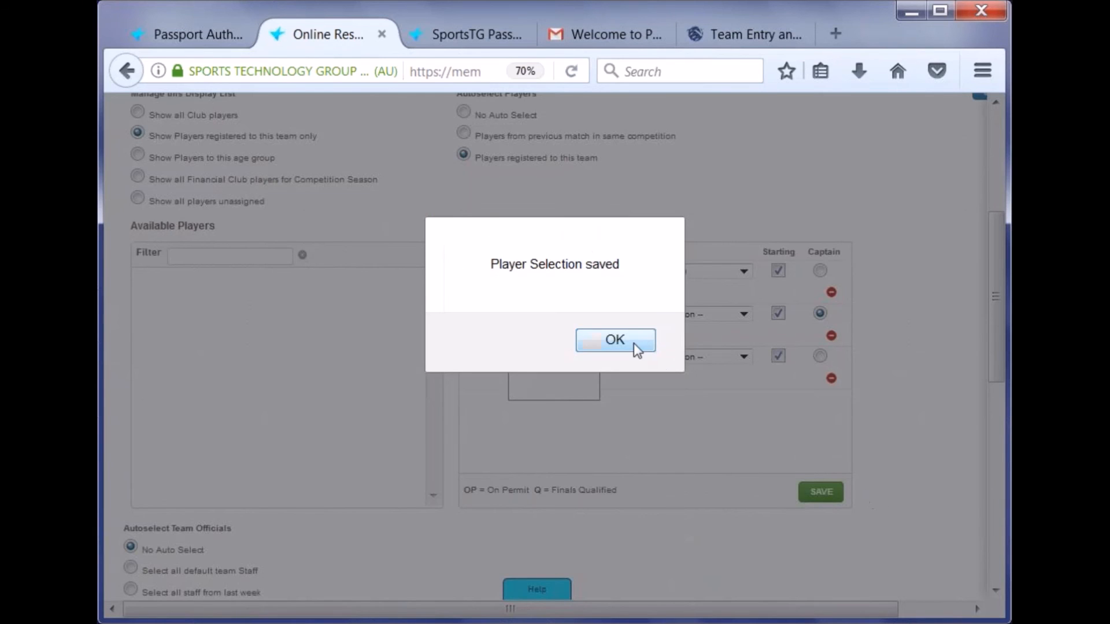
pyautogui.click(636, 339)
pyautogui.scroll(5, 334, 253)
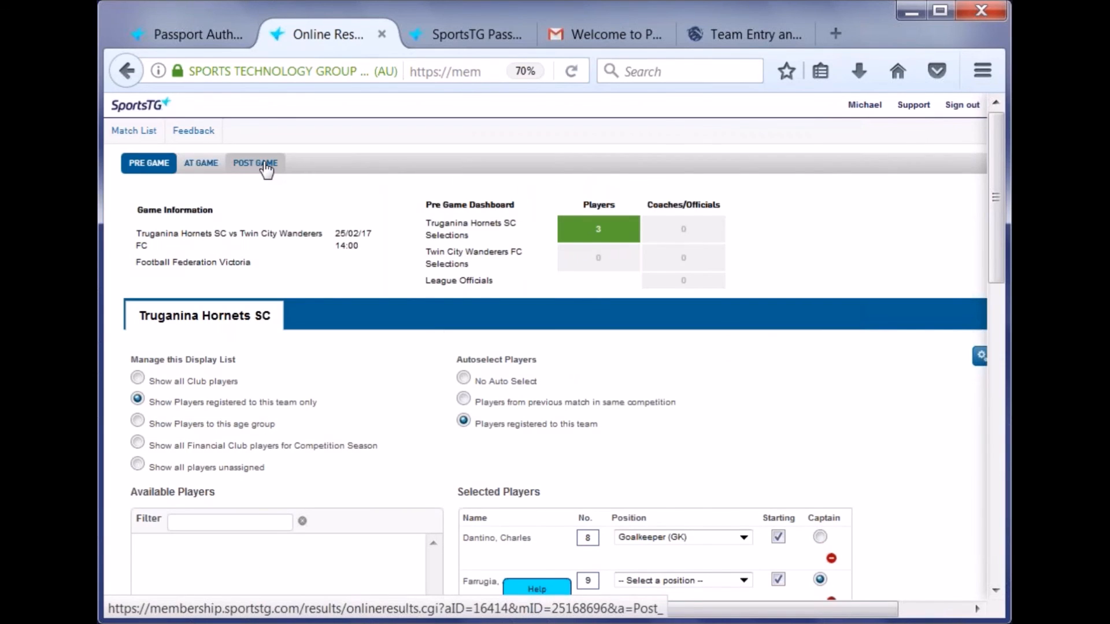
pyautogui.scroll(-1, 663, 280)
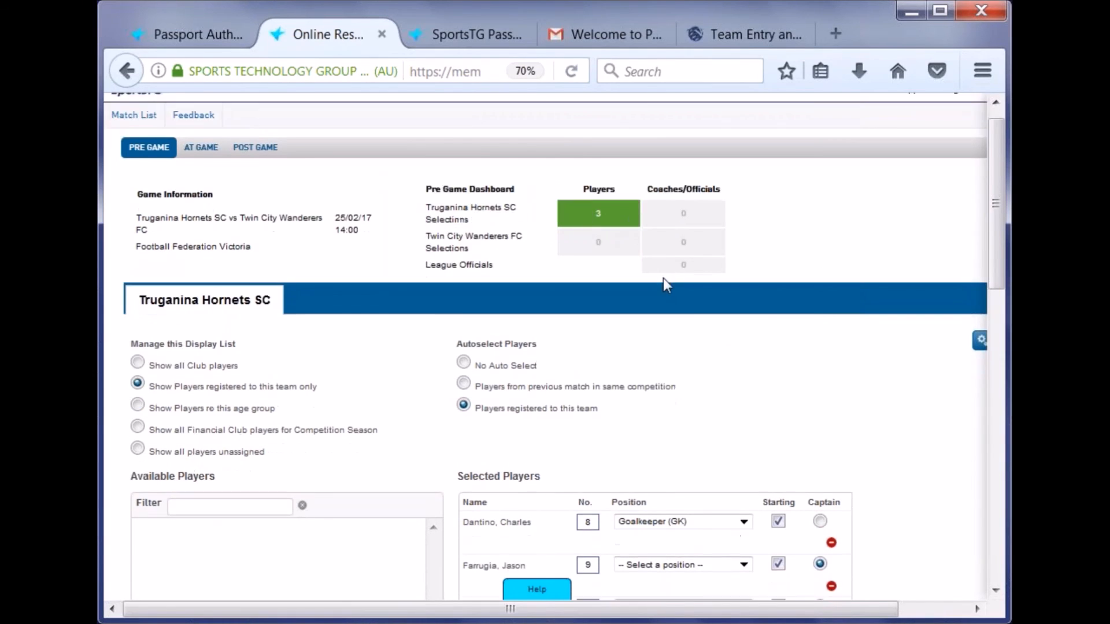
pyautogui.scroll(-5, 664, 279)
pyautogui.click(832, 378)
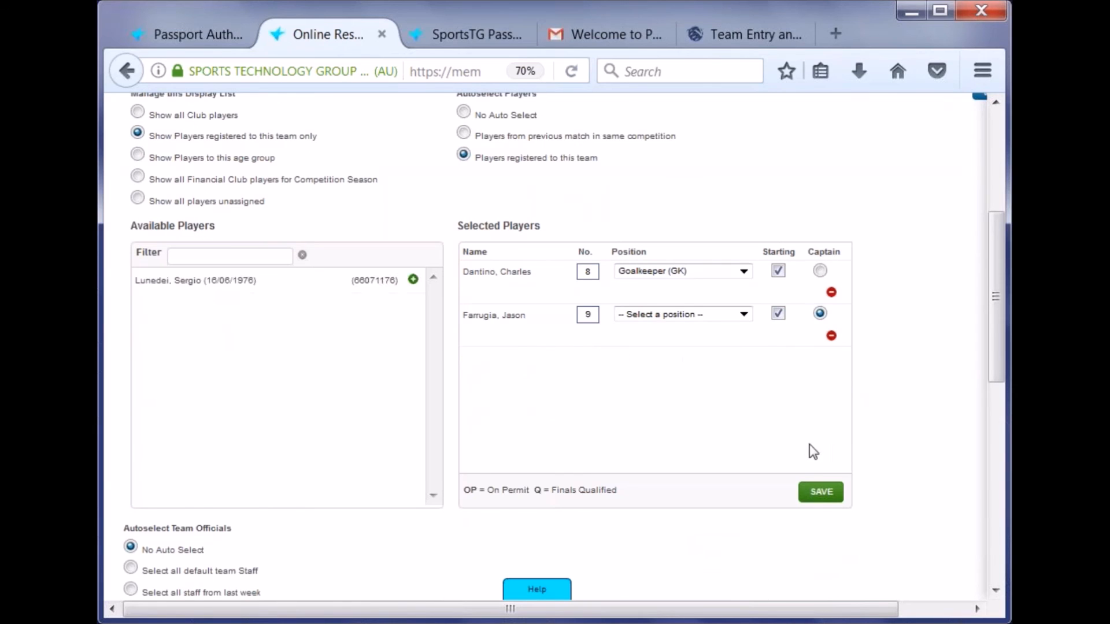
pyautogui.click(819, 498)
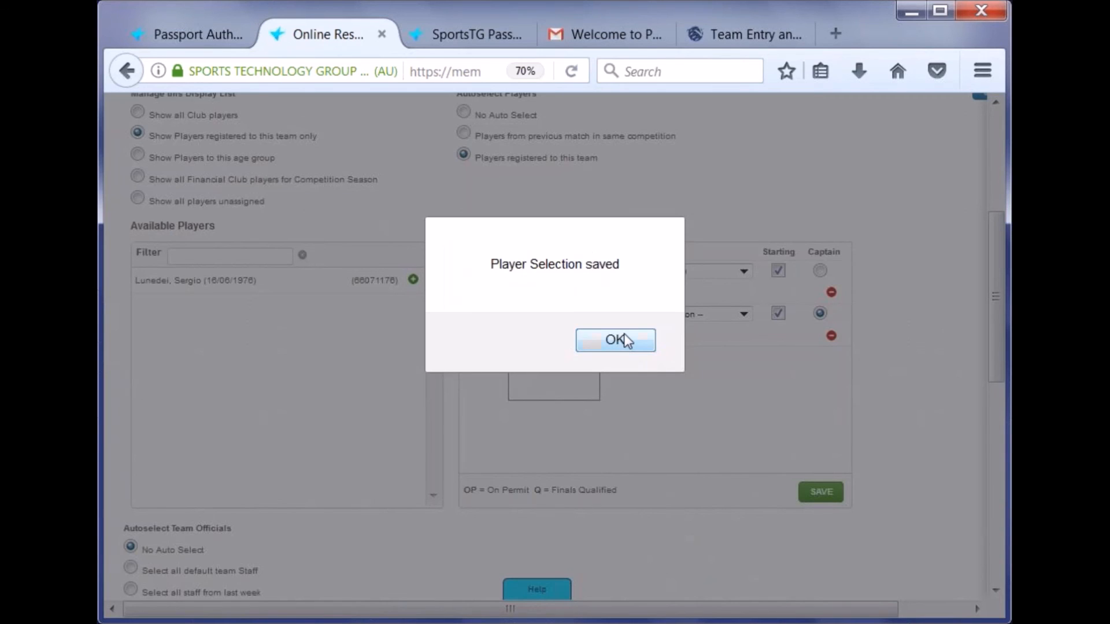
pyautogui.click(616, 340)
pyautogui.scroll(5, 627, 343)
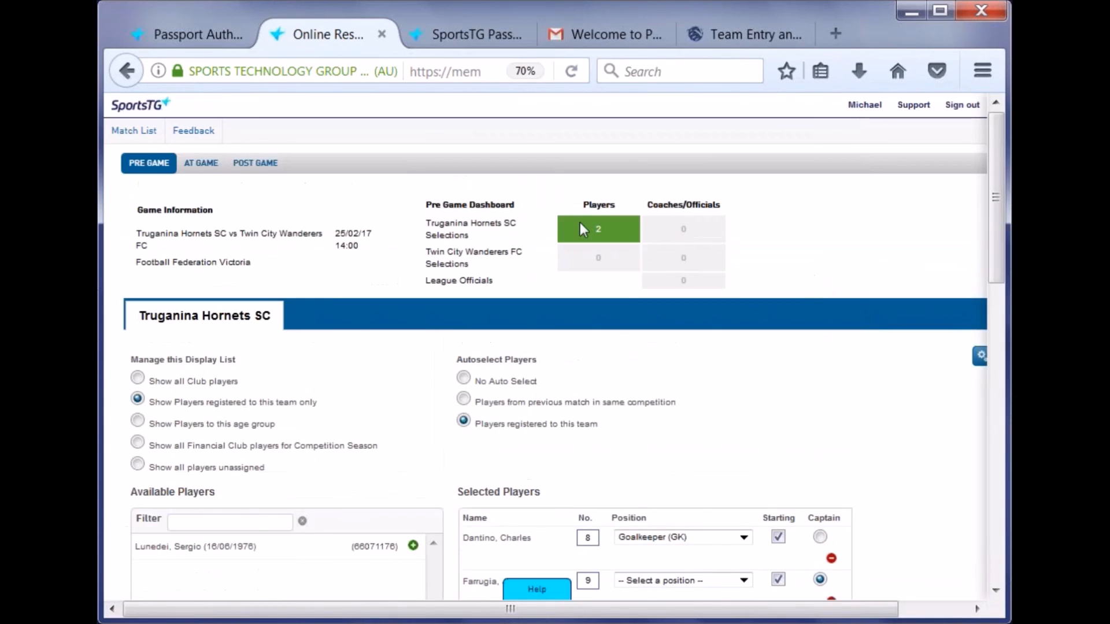
pyautogui.click(272, 167)
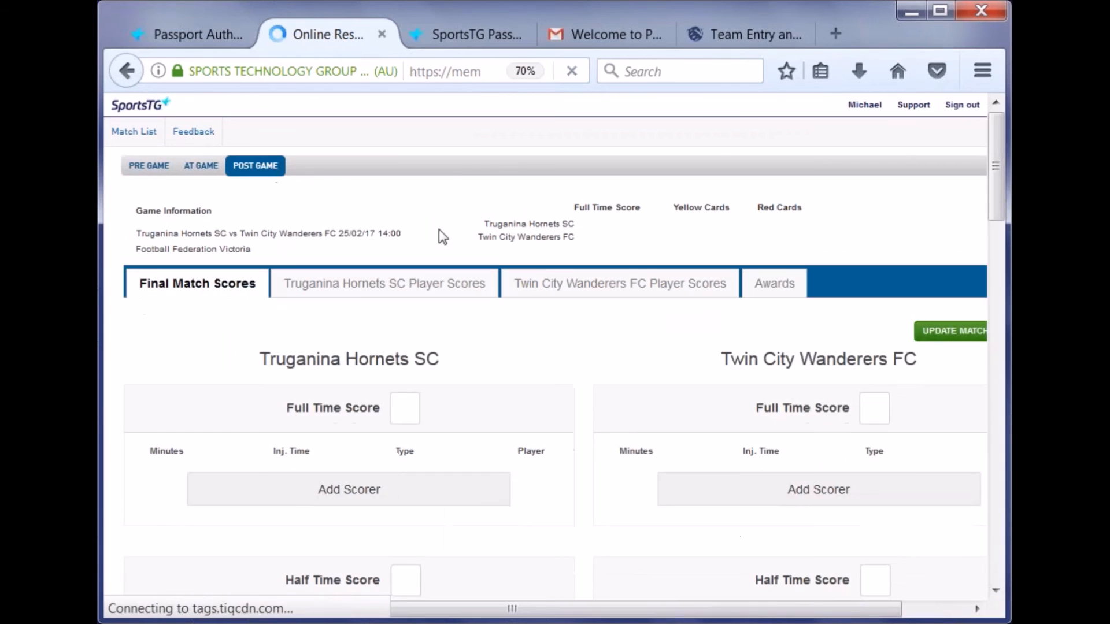
# - Scroll through the blank Final Match Scores sections and return to the top of the form
pyautogui.scroll(-1, 439, 221)
pyautogui.scroll(-5, 439, 220)
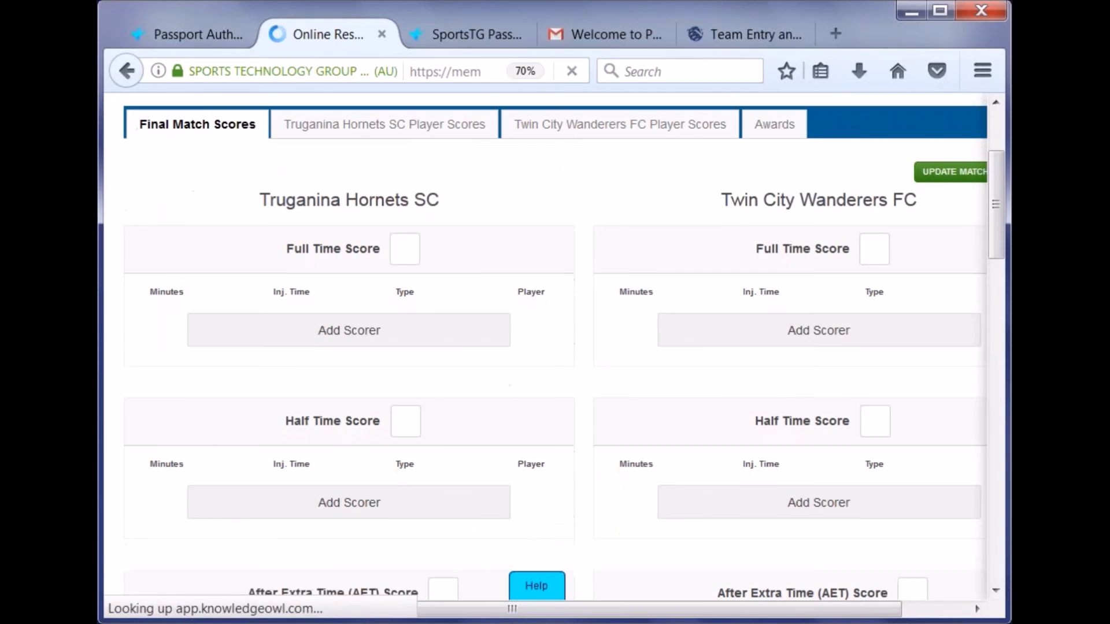
pyautogui.moveTo(136, 210); pyautogui.dragTo(227, 232)
pyautogui.click(351, 228)
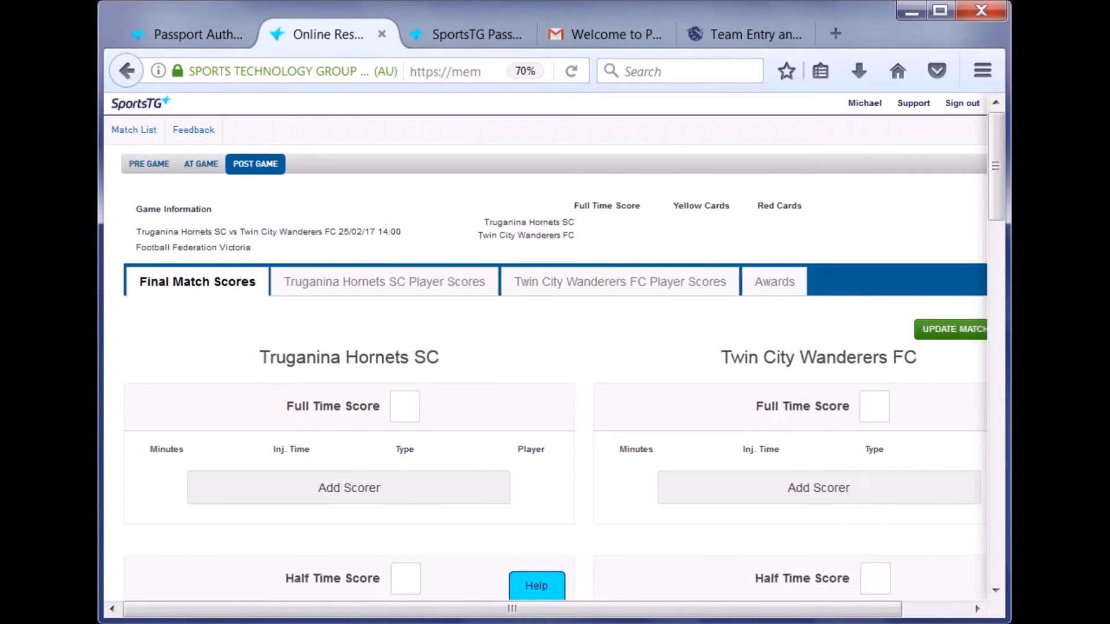
pyautogui.scroll(-5, 439, 255)
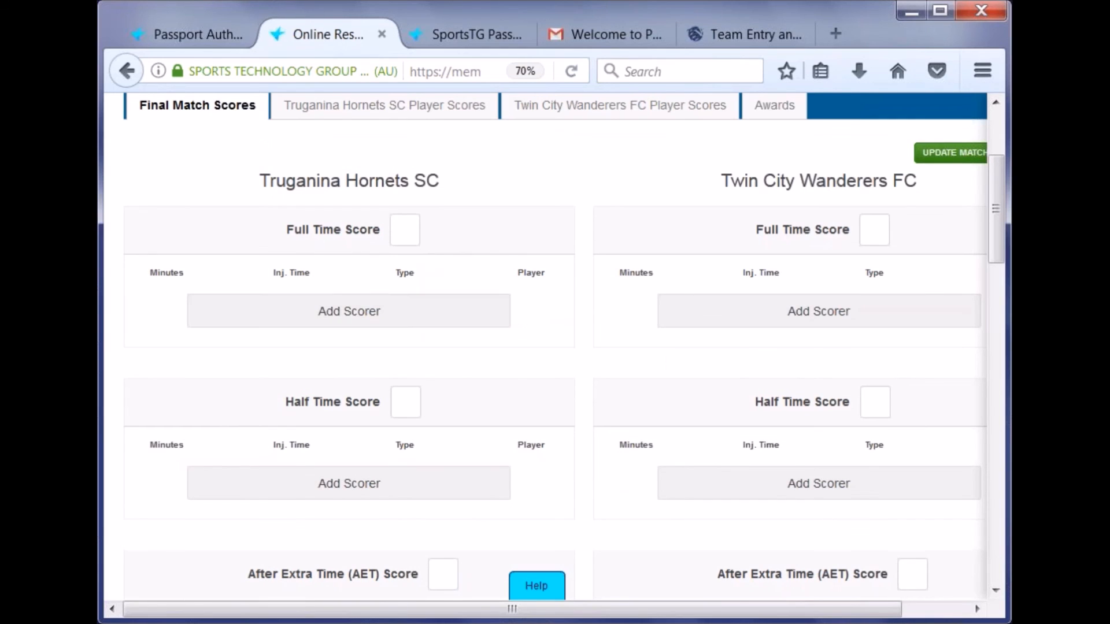
pyautogui.scroll(-5, 416, 306)
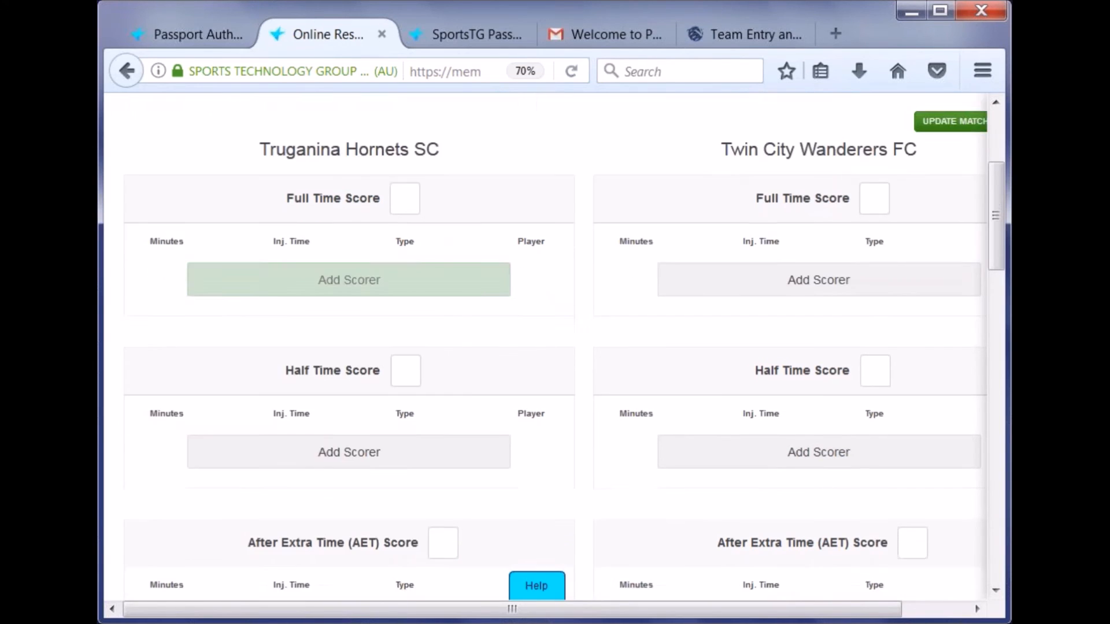
pyautogui.scroll(-3, 405, 379)
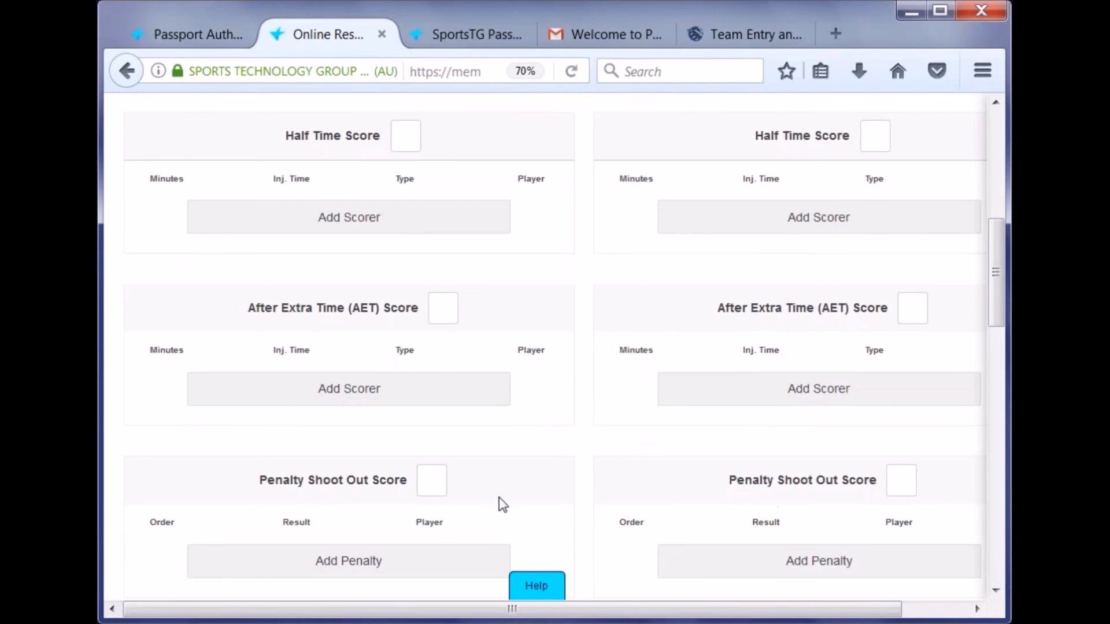
pyautogui.scroll(-10, 498, 497)
pyautogui.scroll(-10, 491, 470)
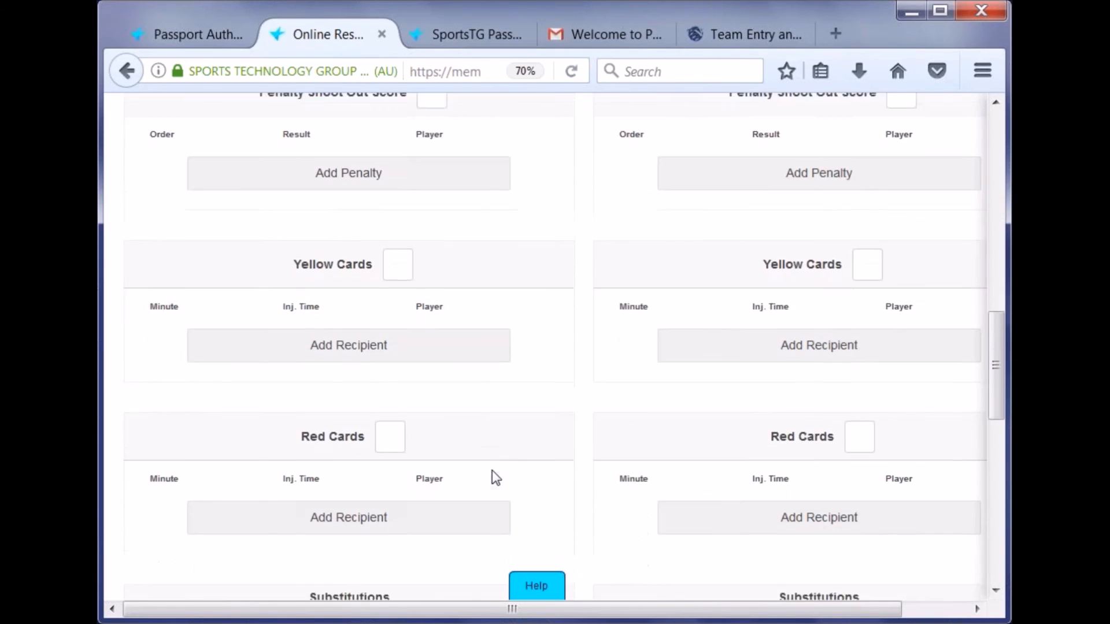
pyautogui.scroll(-8, 430, 393)
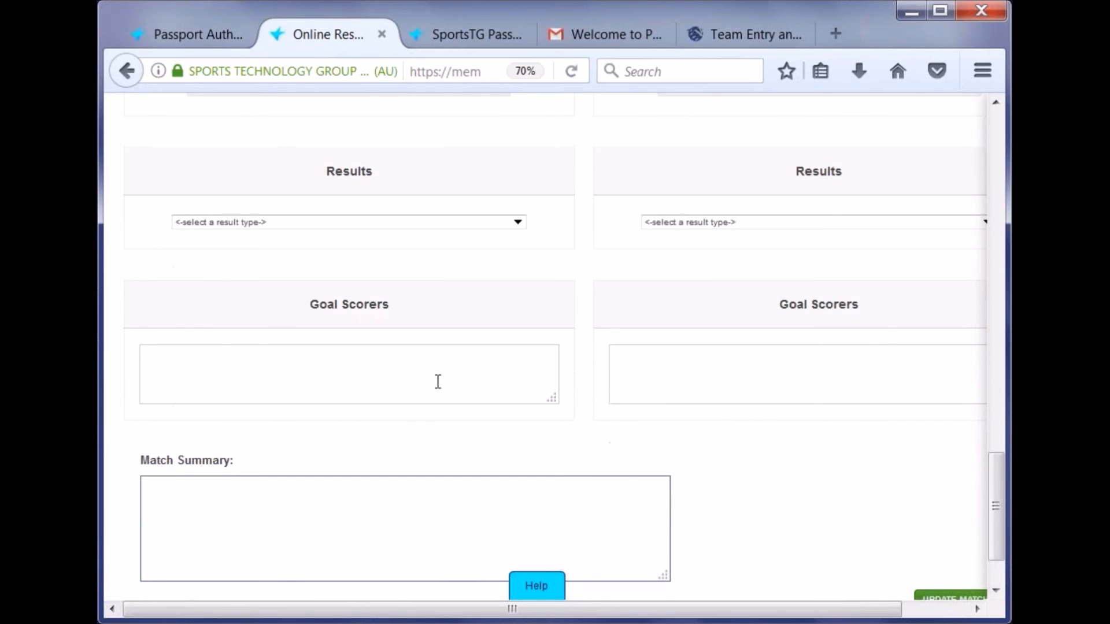
pyautogui.scroll(10, 685, 449)
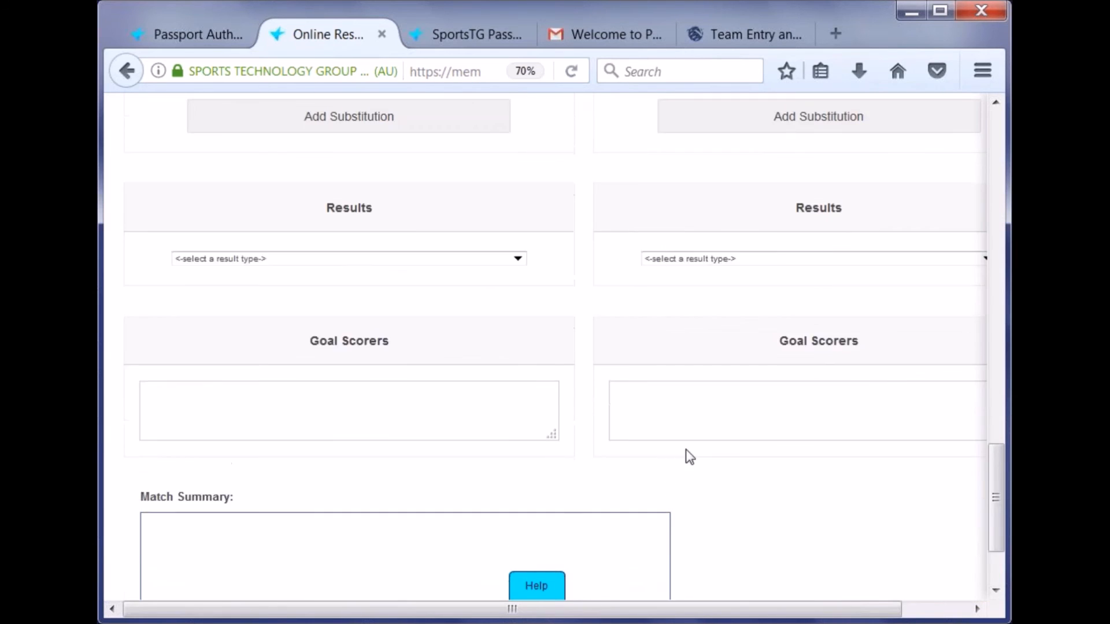
pyautogui.scroll(-10, 685, 439)
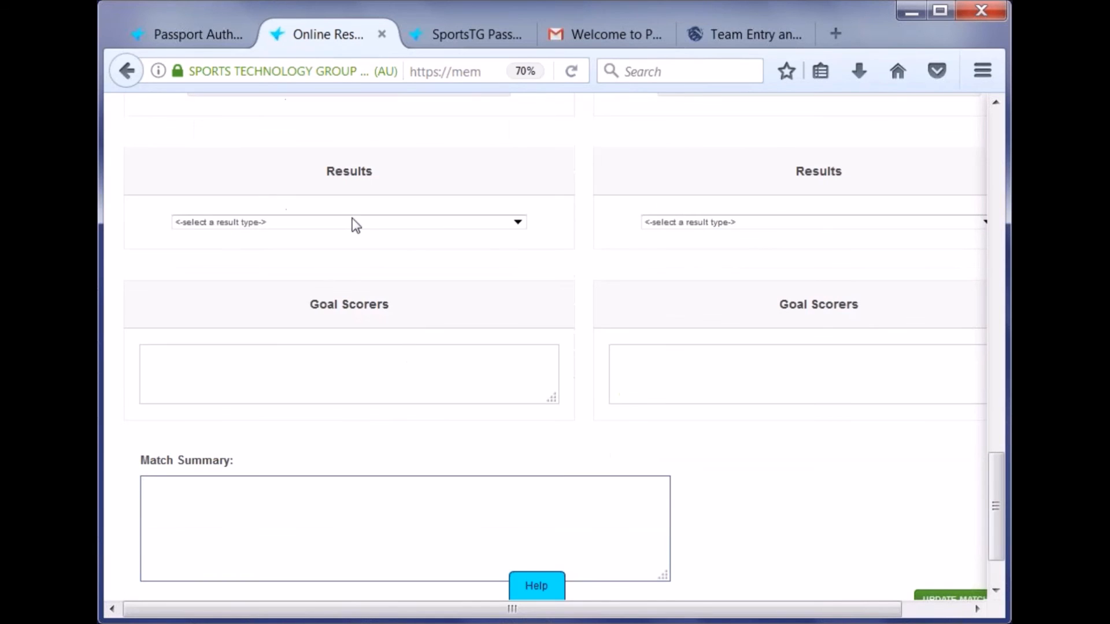
pyautogui.scroll(20, 548, 295)
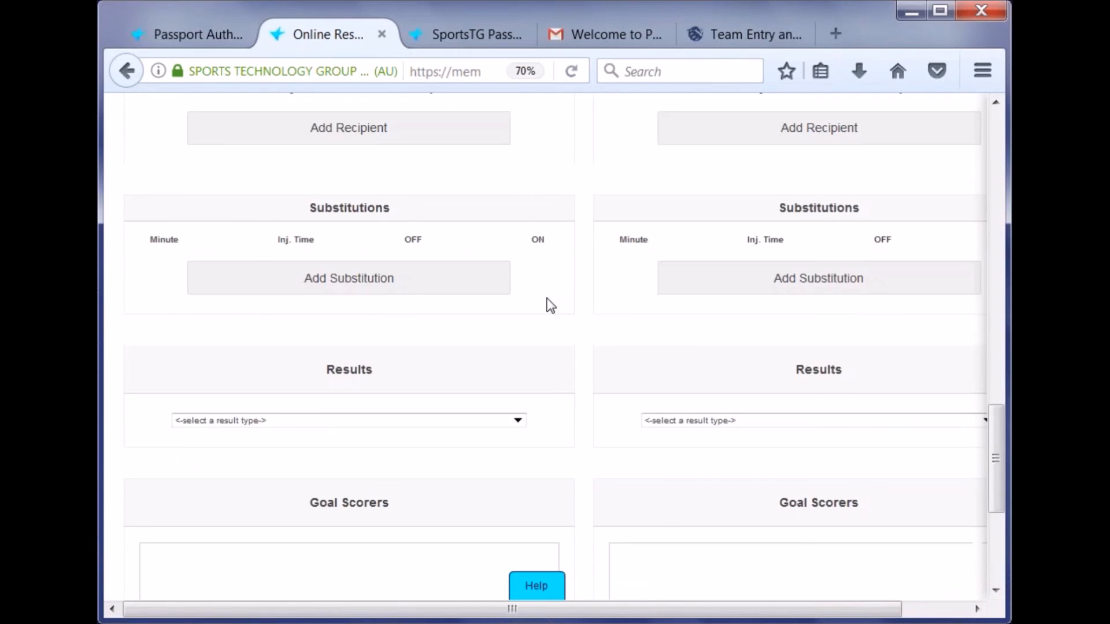
pyautogui.scroll(13, 576, 261)
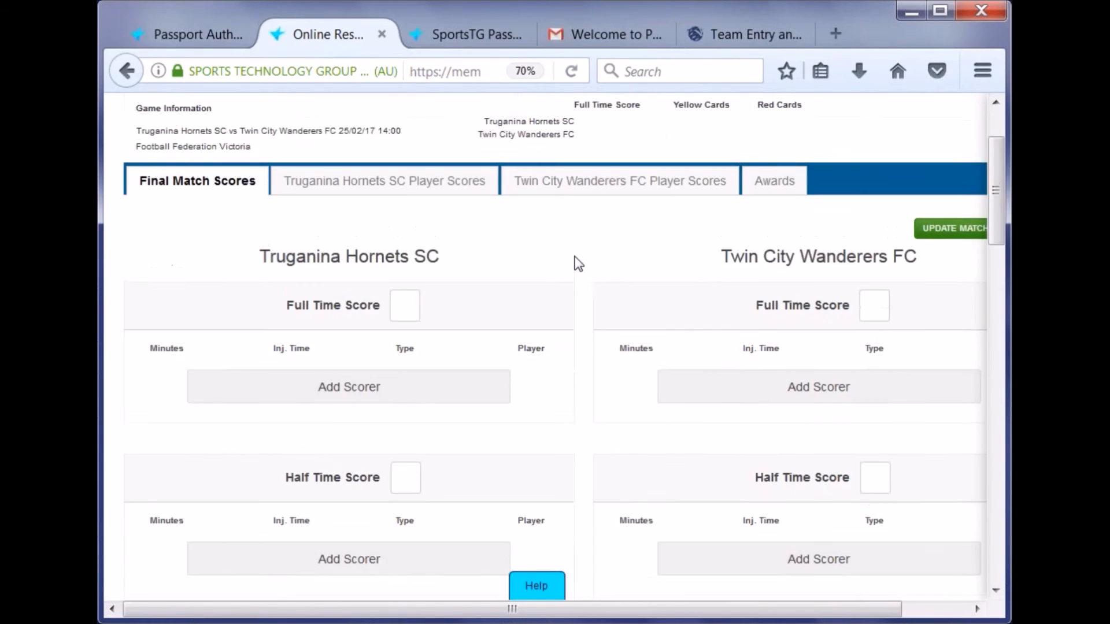
# - Add goal scorer entries for Truganina and Twin City, keeping the default No. 08 player
pyautogui.click(416, 417)
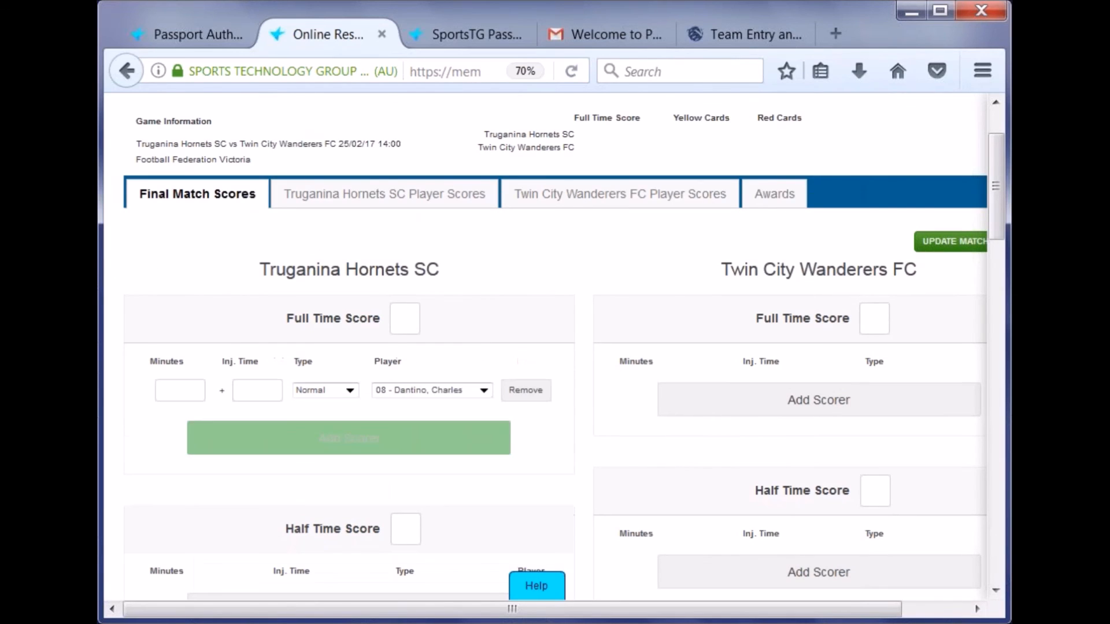
pyautogui.click(419, 389)
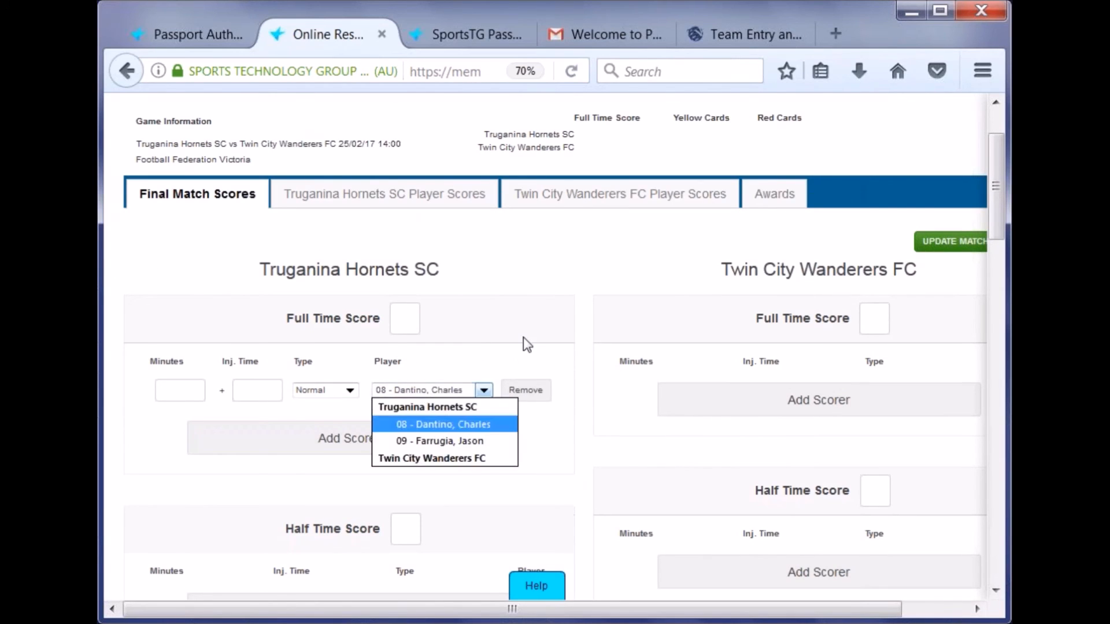
pyautogui.click(523, 338)
pyautogui.click(420, 388)
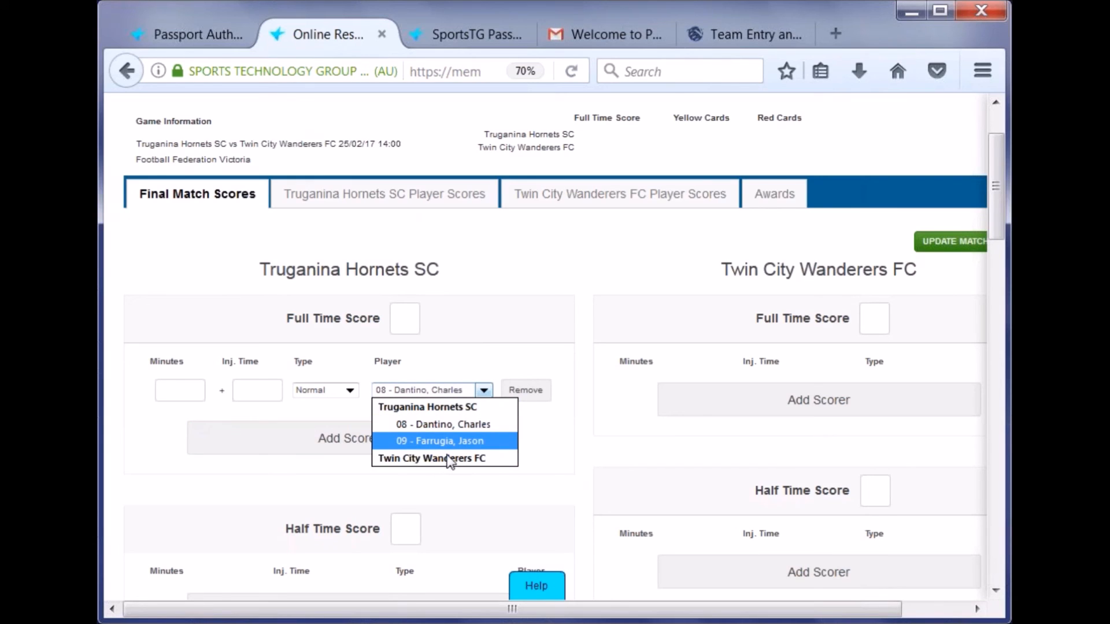
pyautogui.click(762, 403)
pyautogui.click(762, 403)
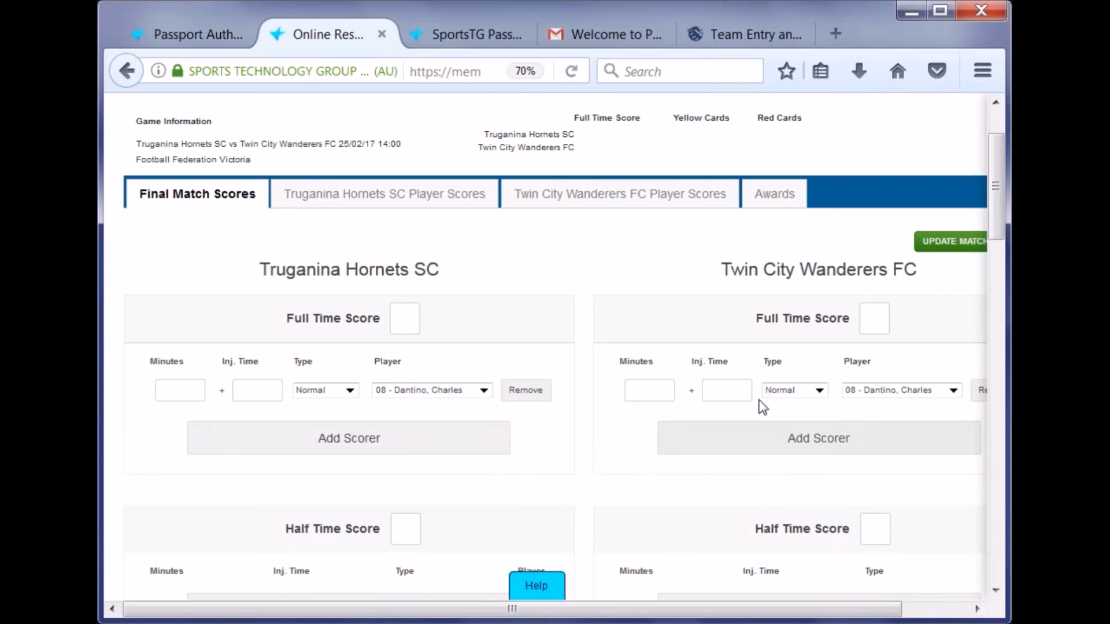
pyautogui.click(880, 394)
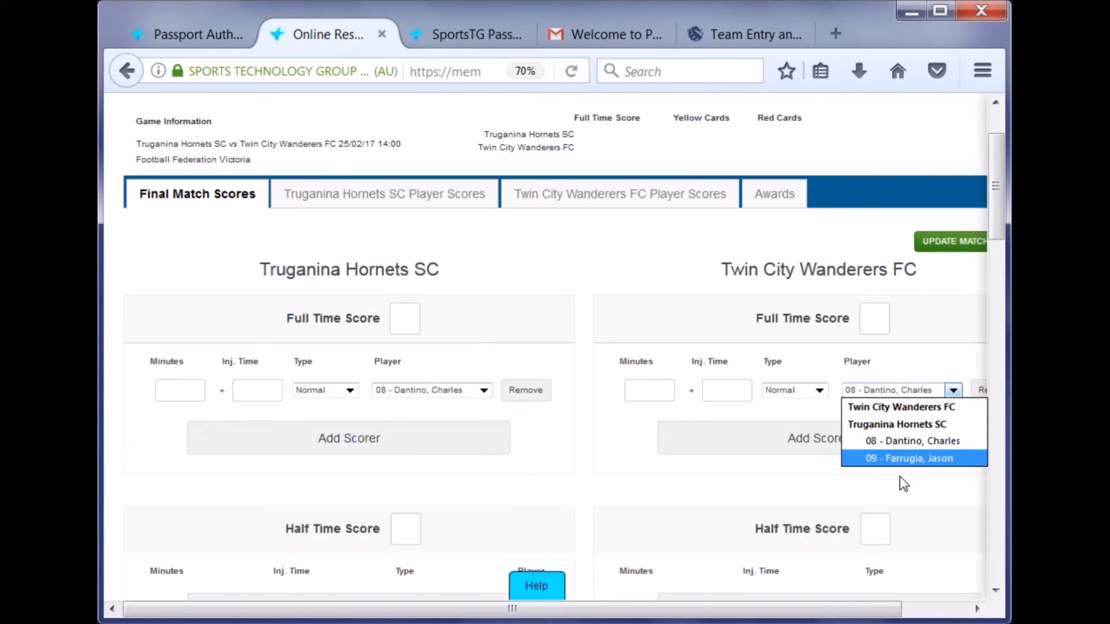
pyautogui.click(899, 376)
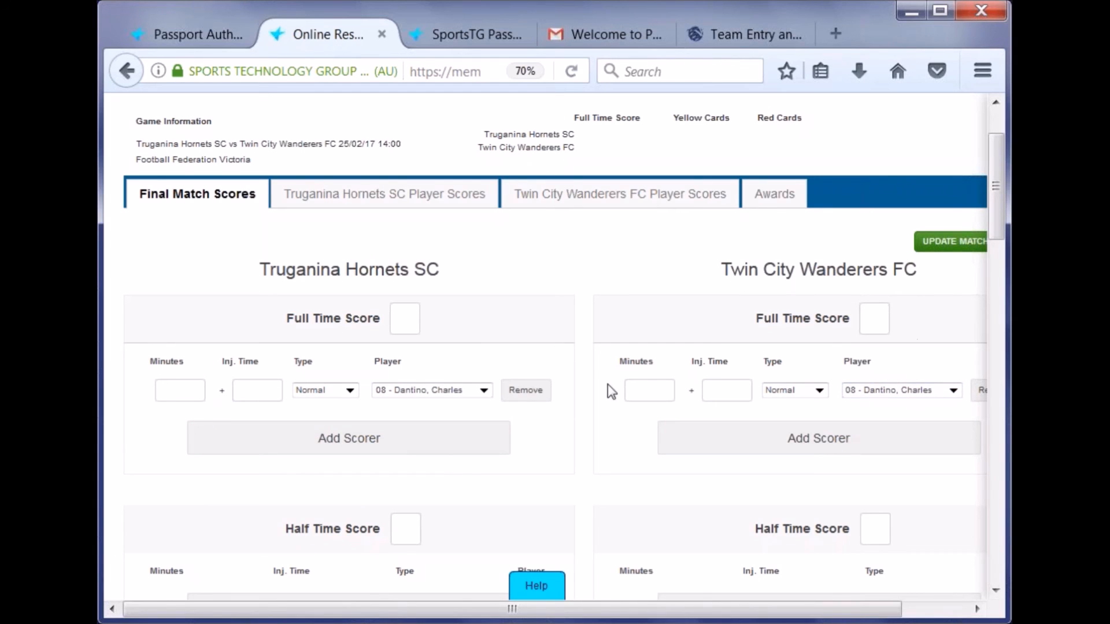
# - Enter 1 as Twin City's full-time score and submit with Update Match
pyautogui.scroll(-15, 967, 249)
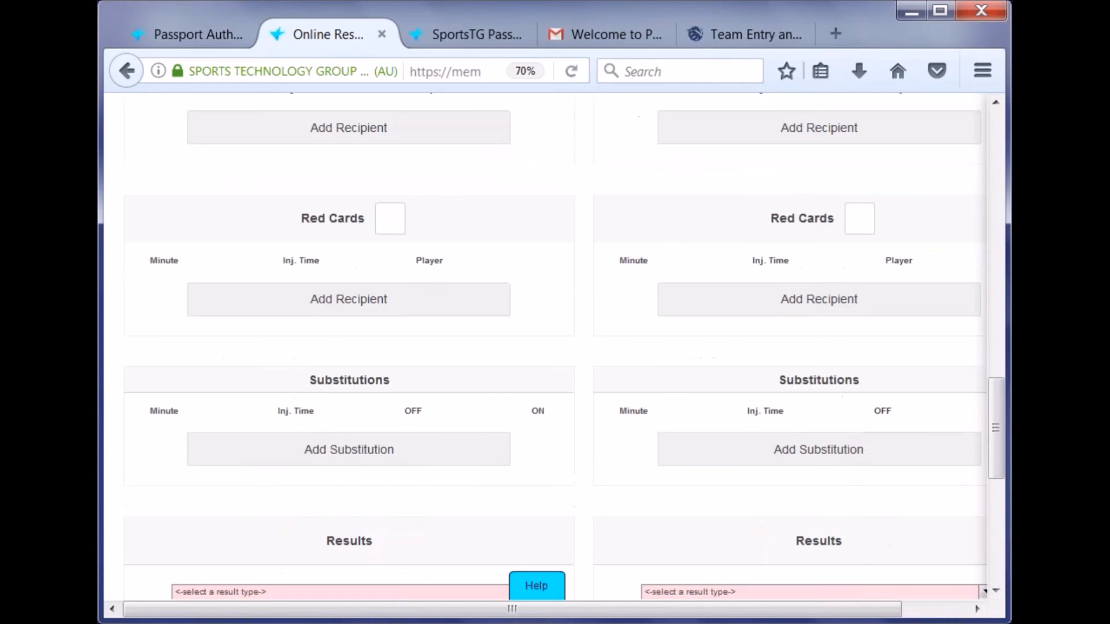
pyautogui.scroll(-2, 854, 322)
pyautogui.scroll(-3, 805, 314)
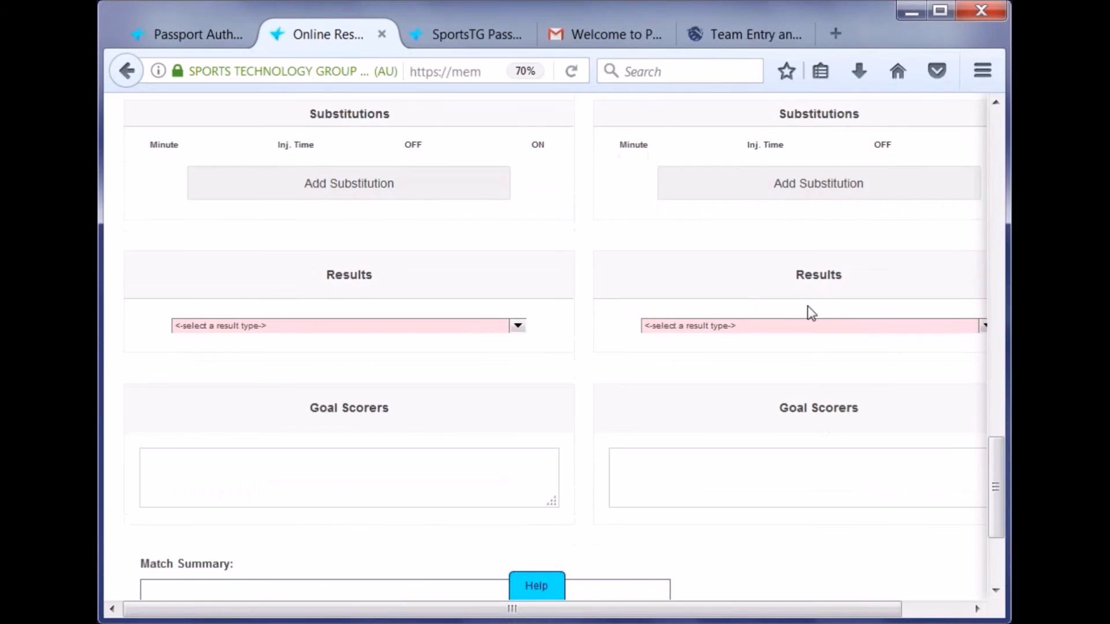
pyautogui.scroll(17, 809, 317)
pyautogui.scroll(5, 821, 328)
pyautogui.click(874, 293)
pyautogui.write('1')
pyautogui.click(406, 298)
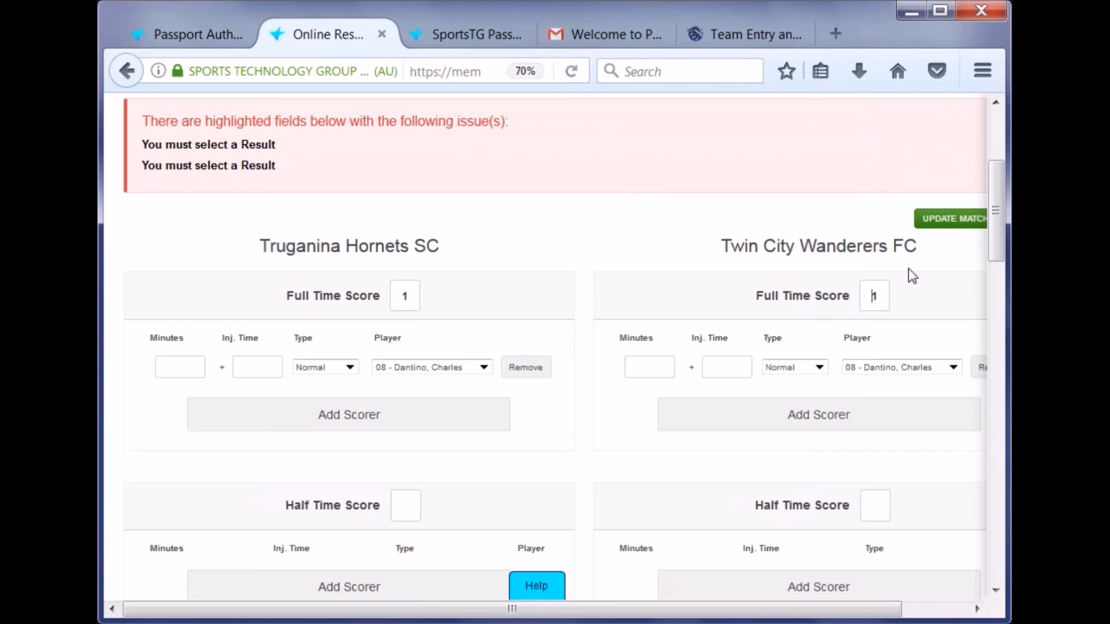
pyautogui.click(933, 222)
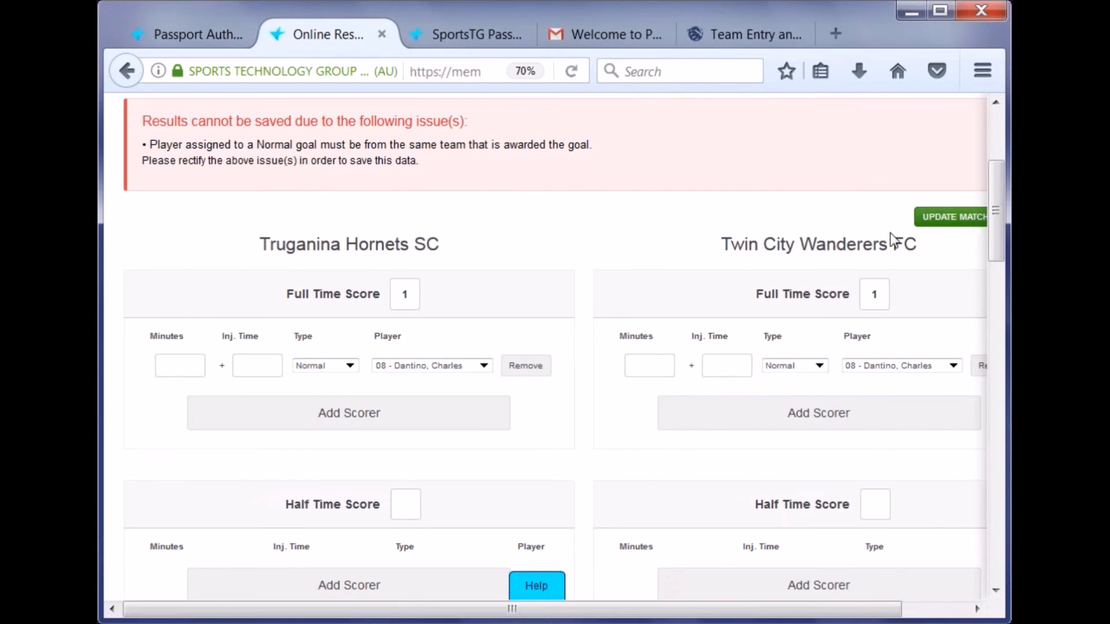
# - Remove Twin City's invalid scorer row flagged by the error message
pyautogui.moveTo(140, 142); pyautogui.dragTo(539, 169)
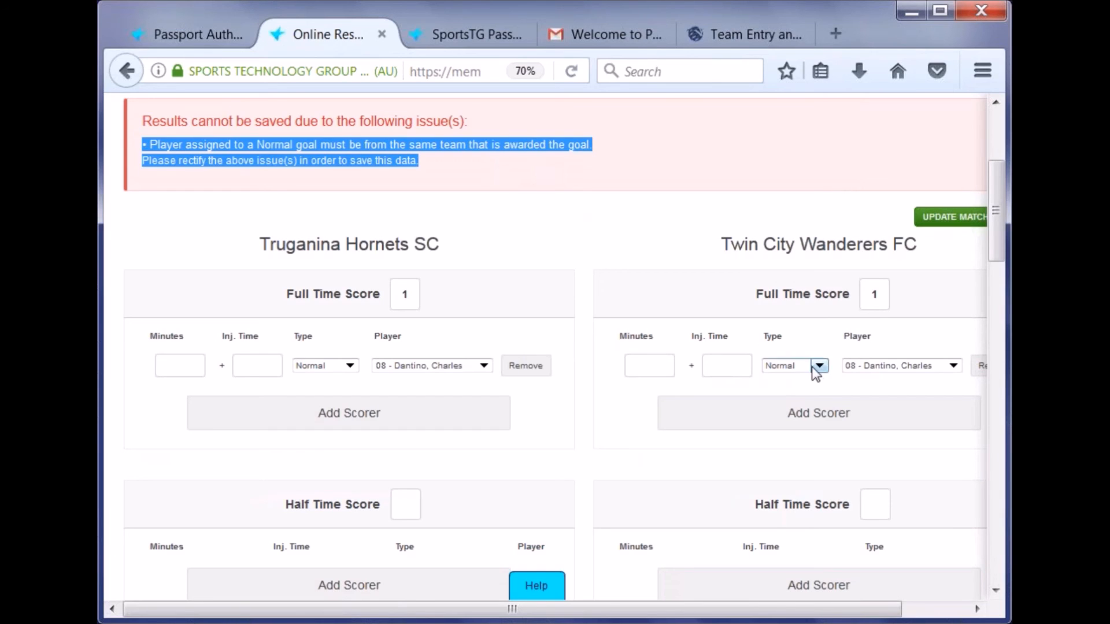
pyautogui.click(832, 384)
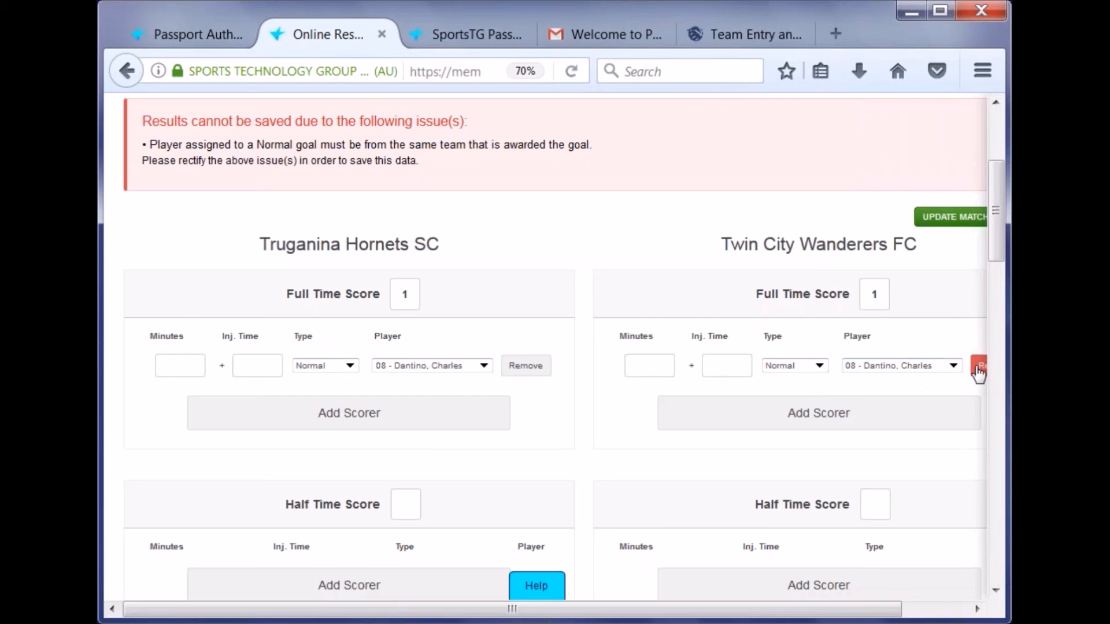
pyautogui.click(978, 375)
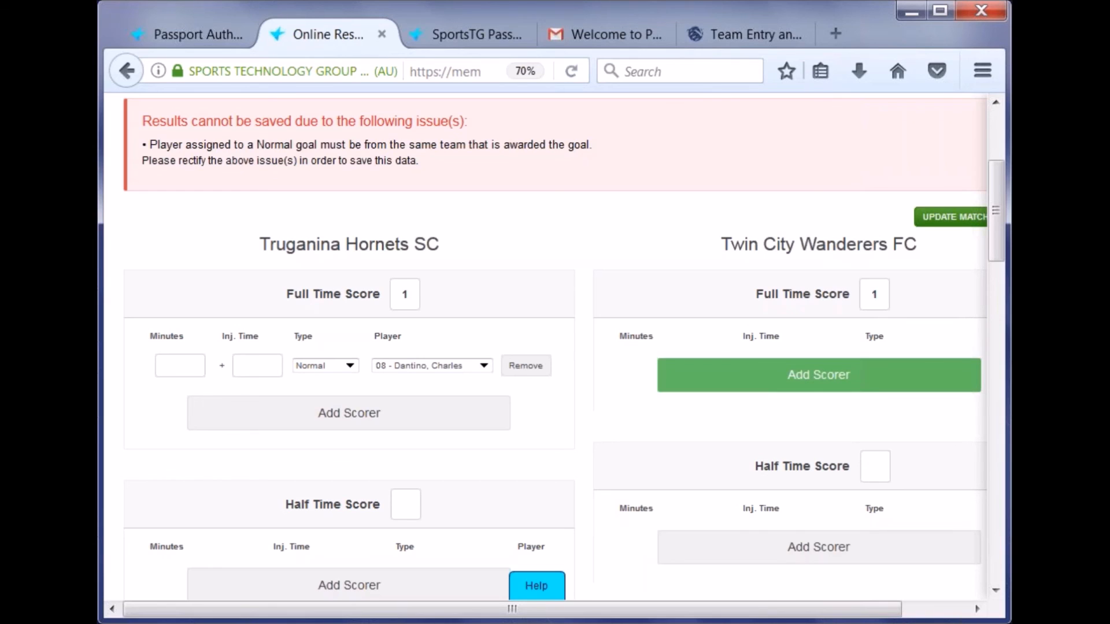
# - Enter 0 for the half-time scores and resubmit the 1–1 result with Update Match
pyautogui.doubleClick(863, 295)
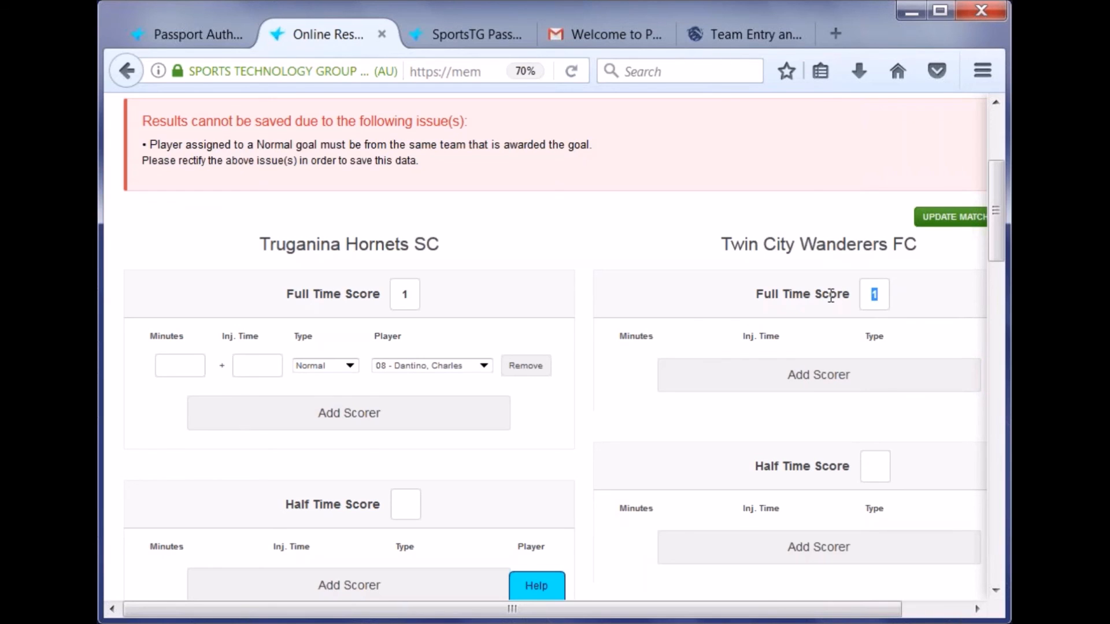
pyautogui.scroll(-3, 588, 324)
pyautogui.click(405, 419)
pyautogui.write('0')
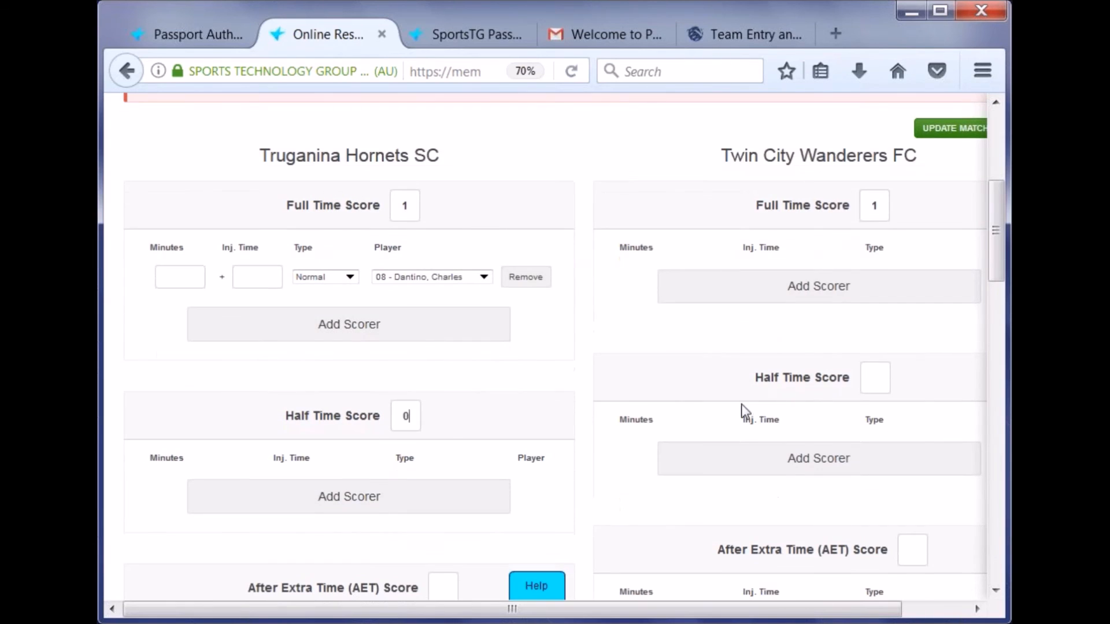
pyautogui.write('0')
pyautogui.scroll(-8, 809, 370)
pyautogui.scroll(-3, 535, 349)
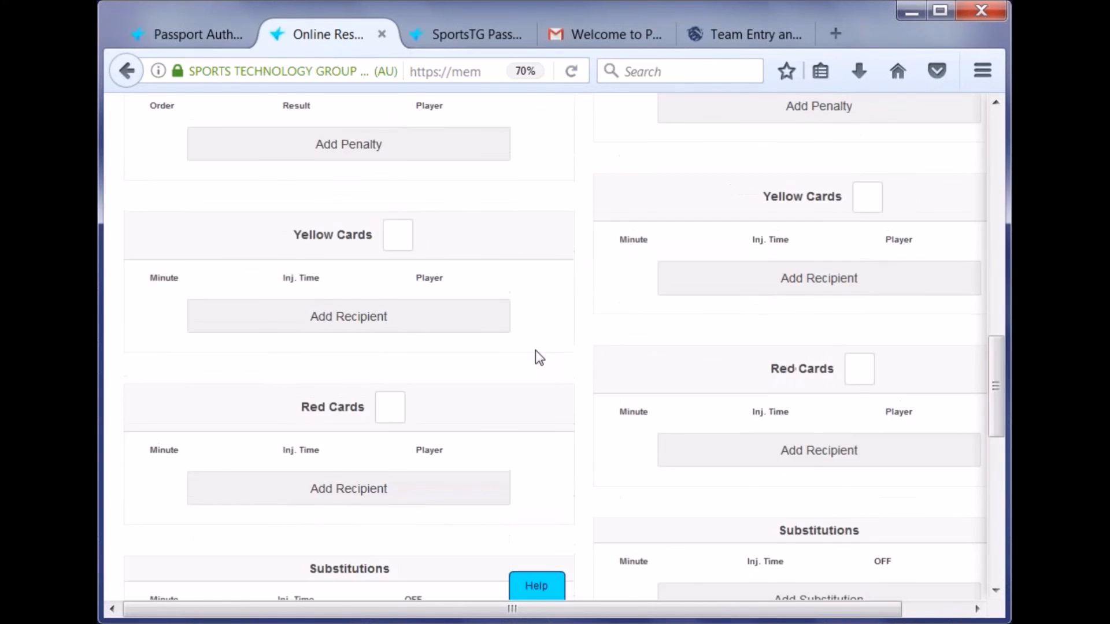
pyautogui.scroll(9, 636, 352)
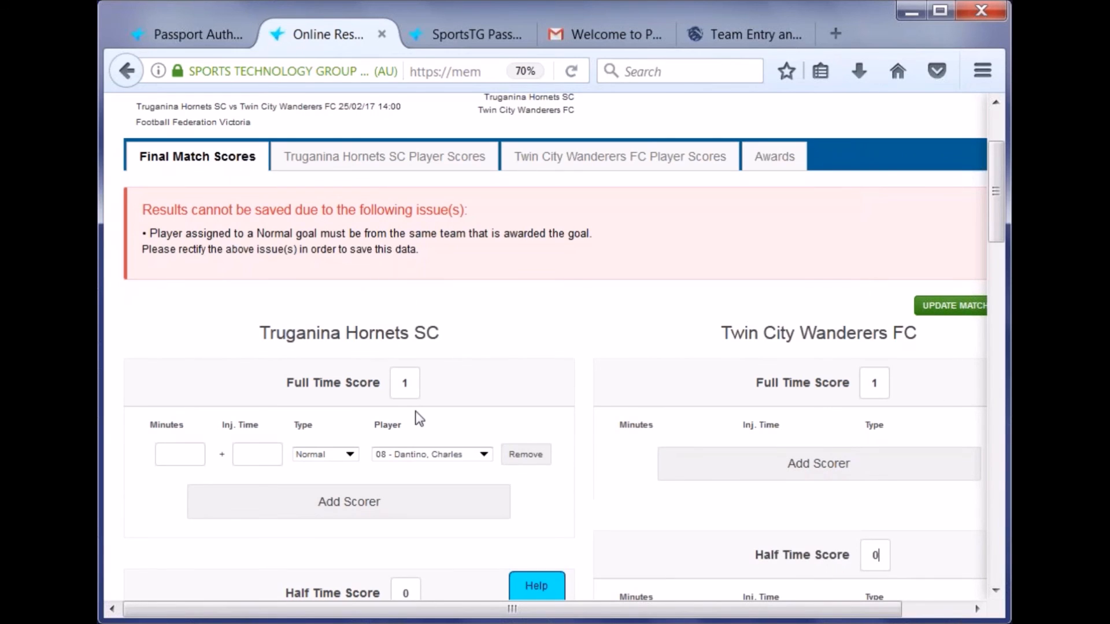
pyautogui.scroll(-3, 503, 460)
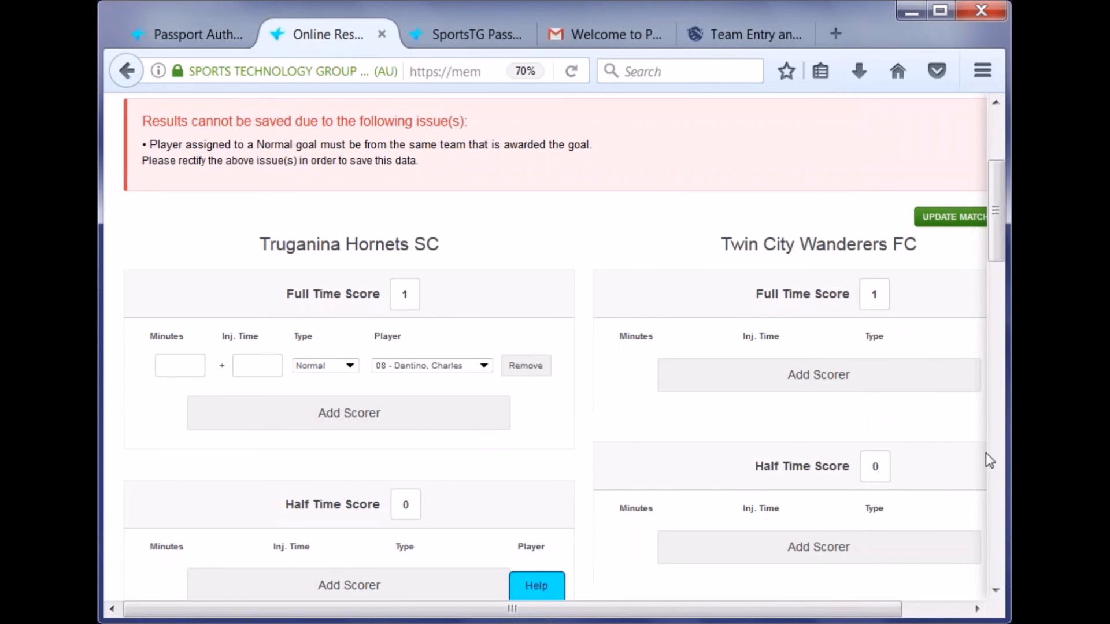
pyautogui.scroll(7, 708, 347)
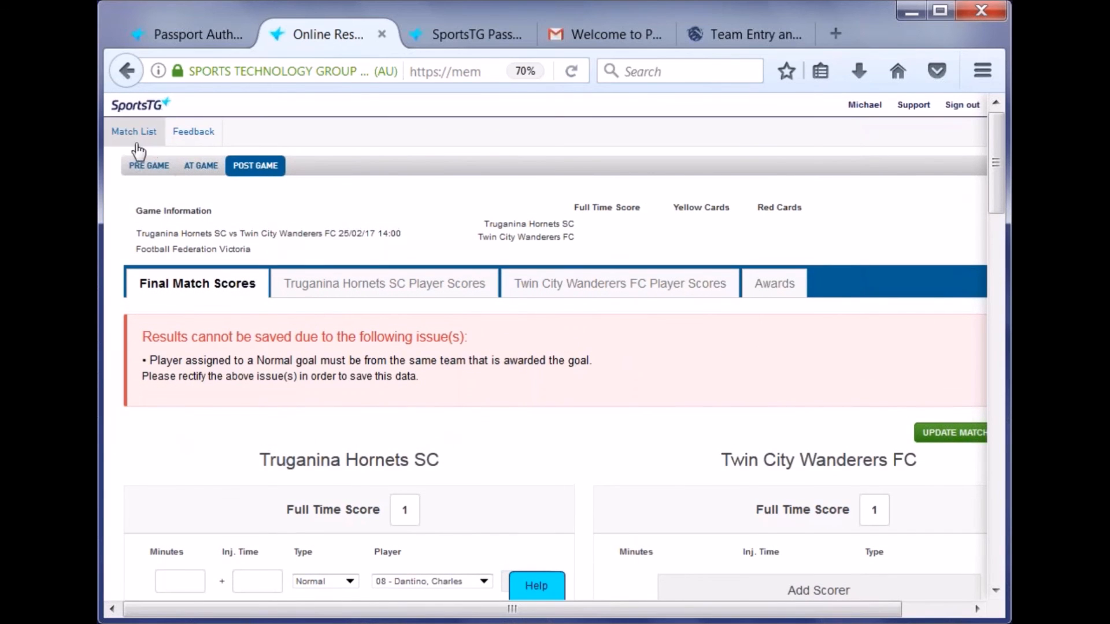
pyautogui.scroll(-9, 564, 403)
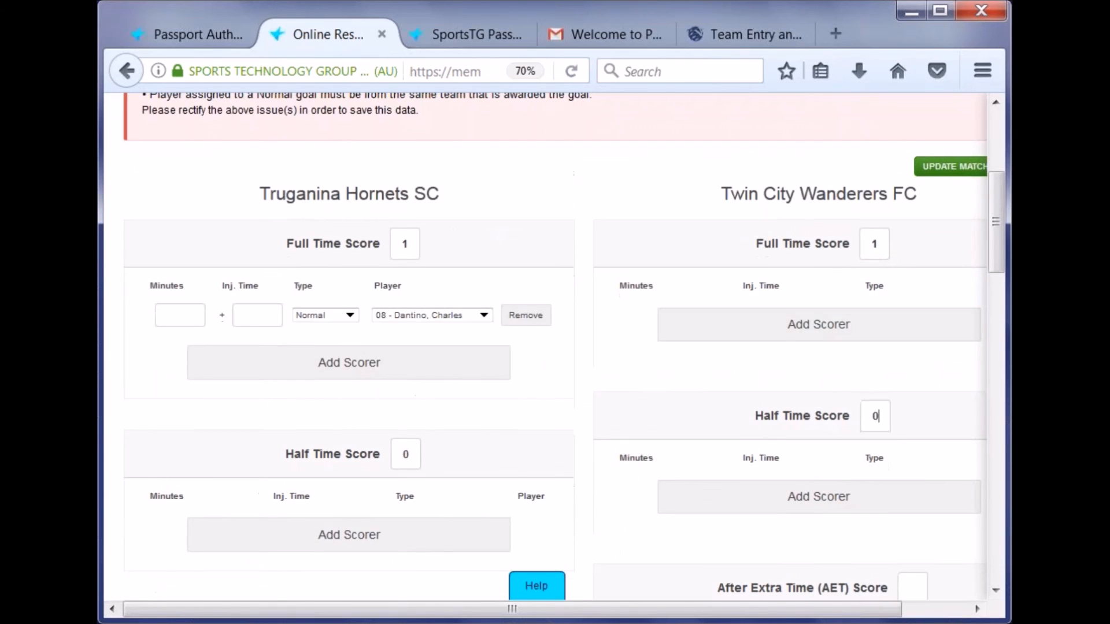
pyautogui.click(957, 167)
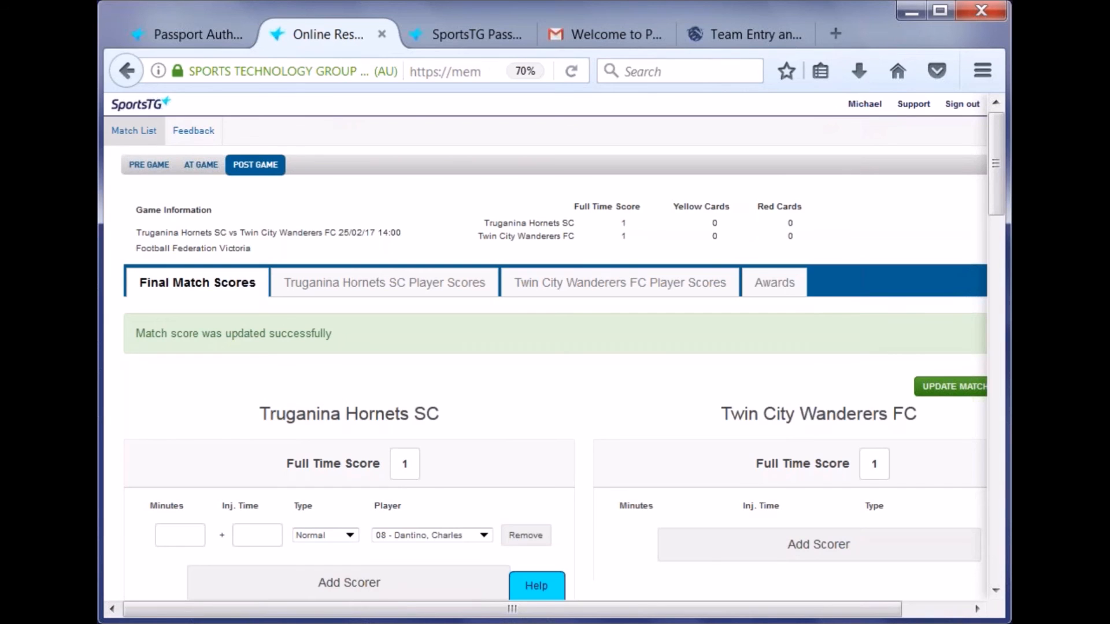
# - Go back to the match list, where Truganina Hornets SC vs Twin City Wanderers FC shows Draw 1 - 1
pyautogui.click(137, 133)
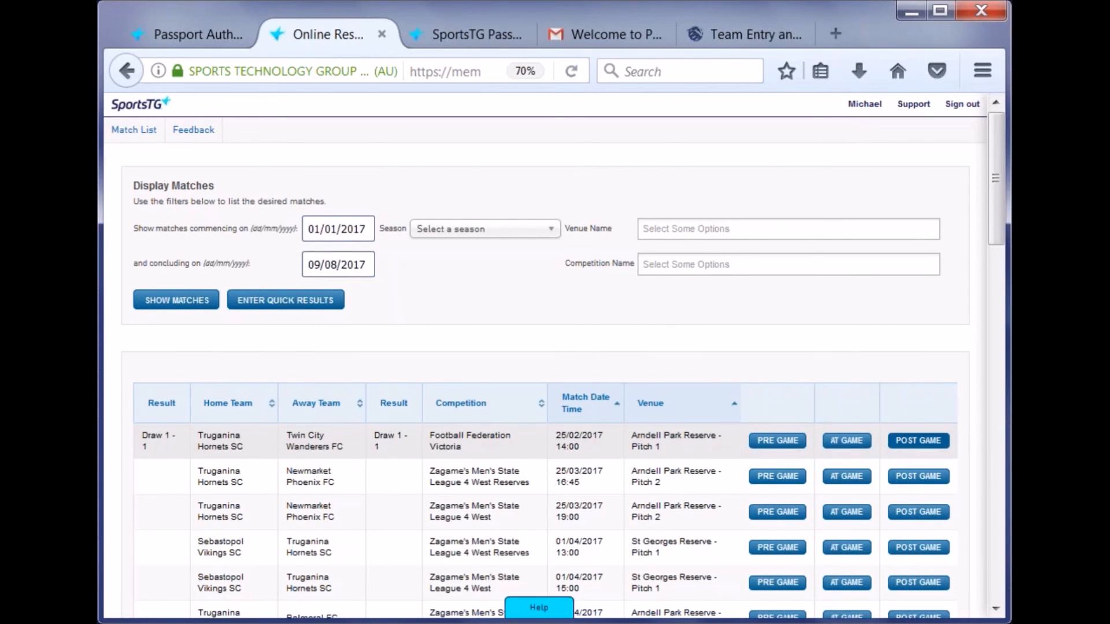
# - Reopen the 1-1 match's Final Match Scores and check that Truganina's result dropdown reads Draw
pyautogui.click(925, 442)
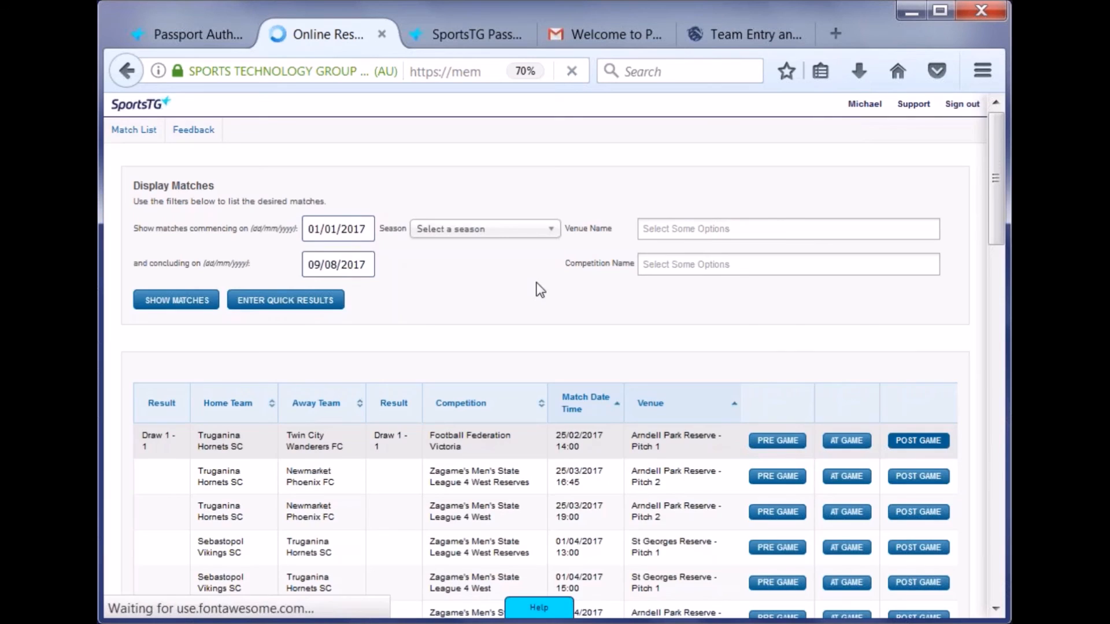
pyautogui.scroll(-10, 538, 303)
pyautogui.scroll(-5, 549, 294)
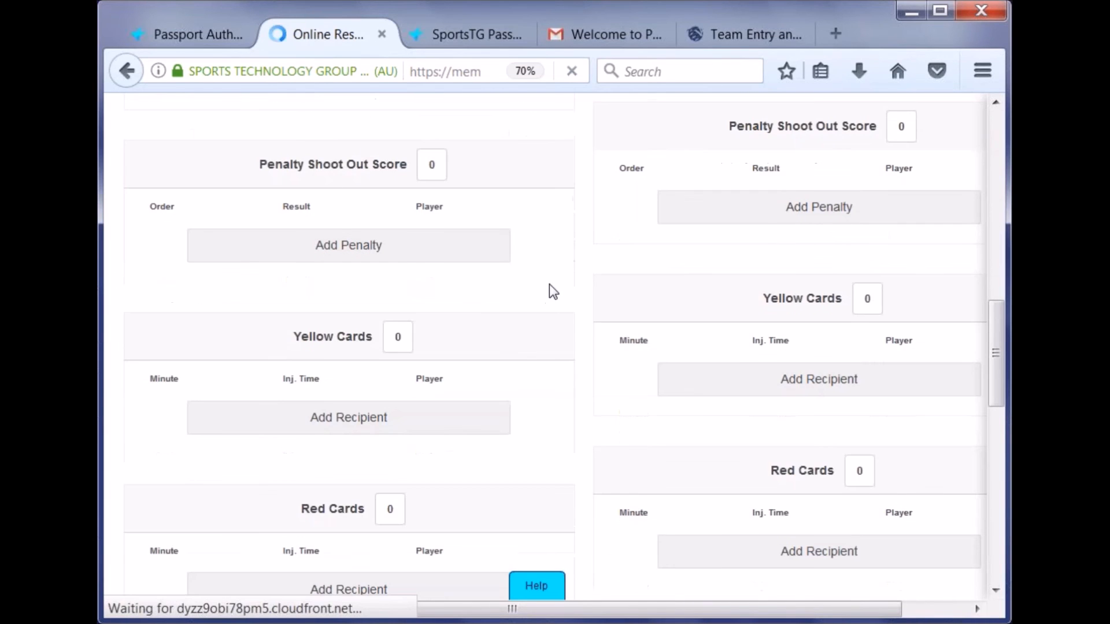
pyautogui.scroll(-10, 555, 283)
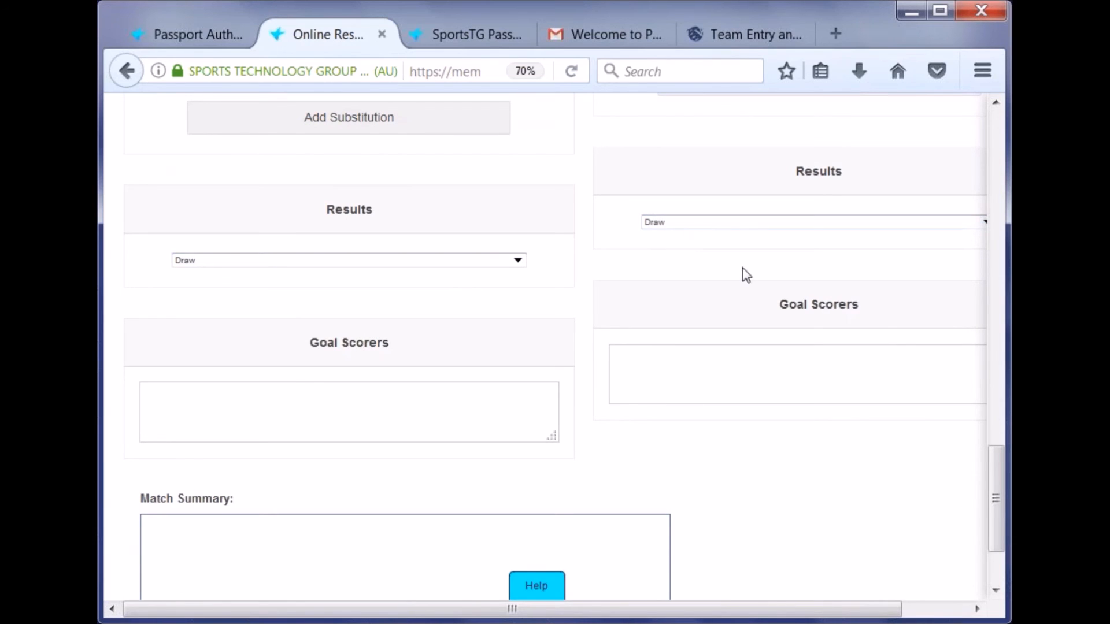
pyautogui.moveTo(1000, 484); pyautogui.dragTo(999, 144)
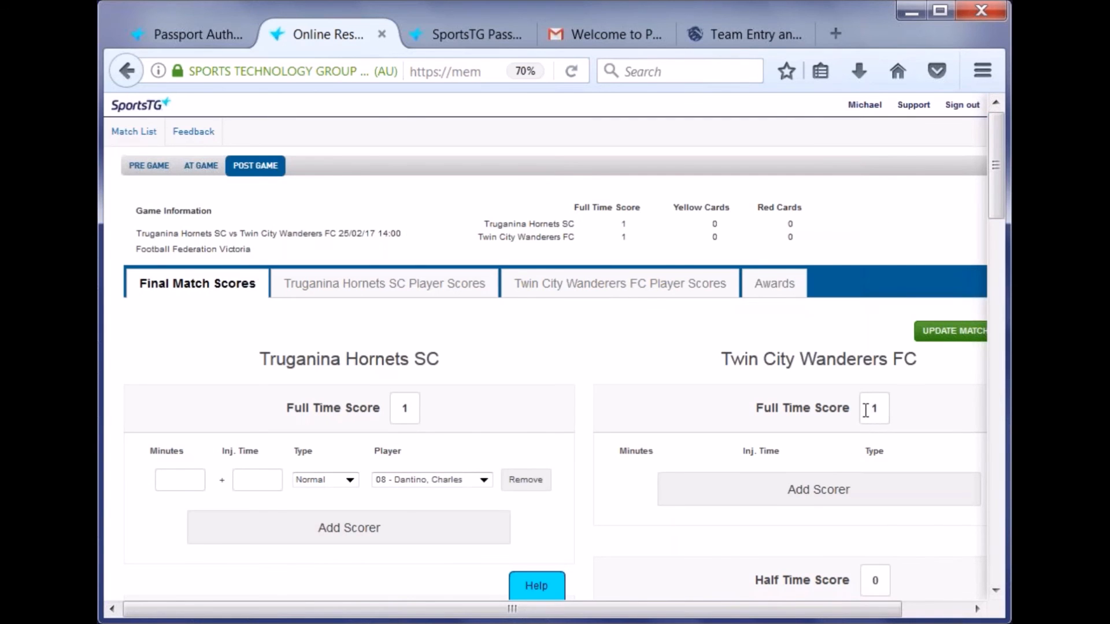
pyautogui.scroll(-10, 470, 397)
pyautogui.scroll(-10, 475, 399)
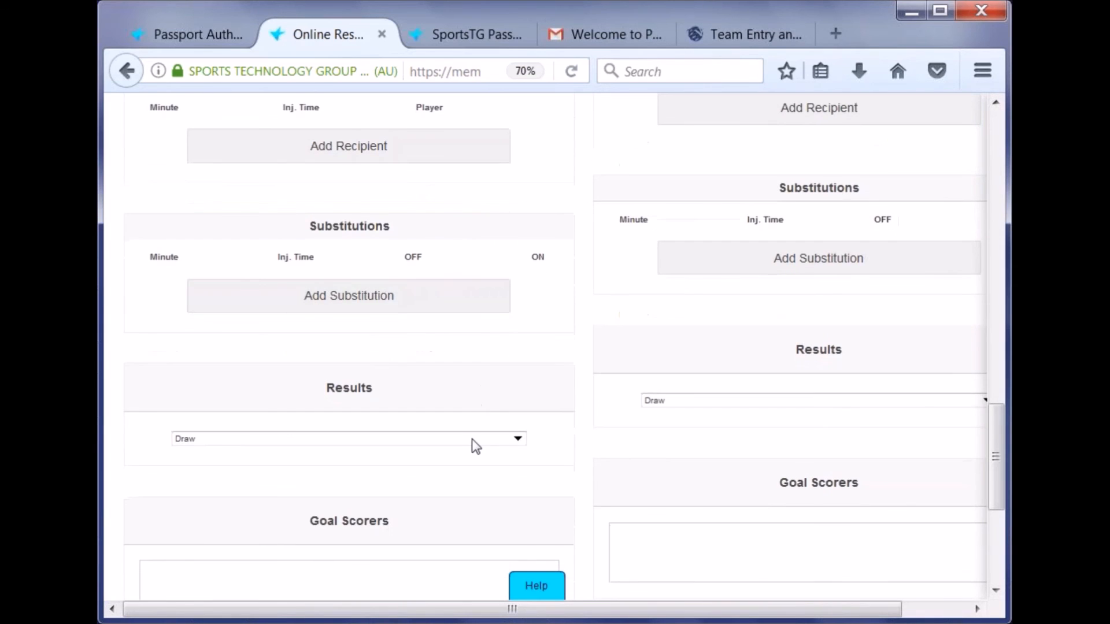
pyautogui.click(473, 441)
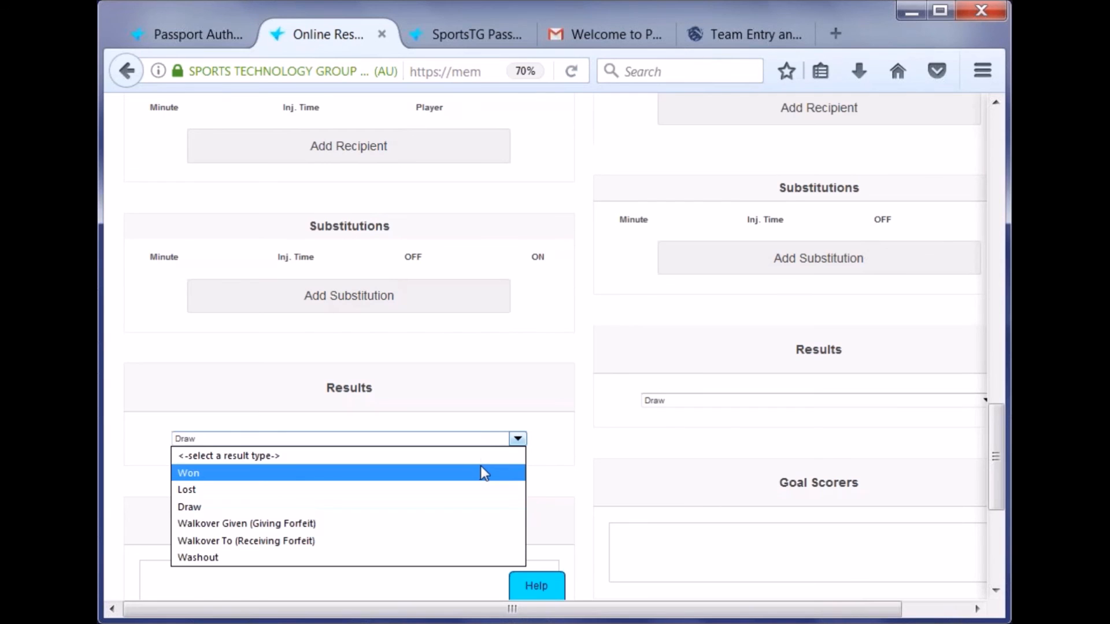
pyautogui.scroll(20, 653, 341)
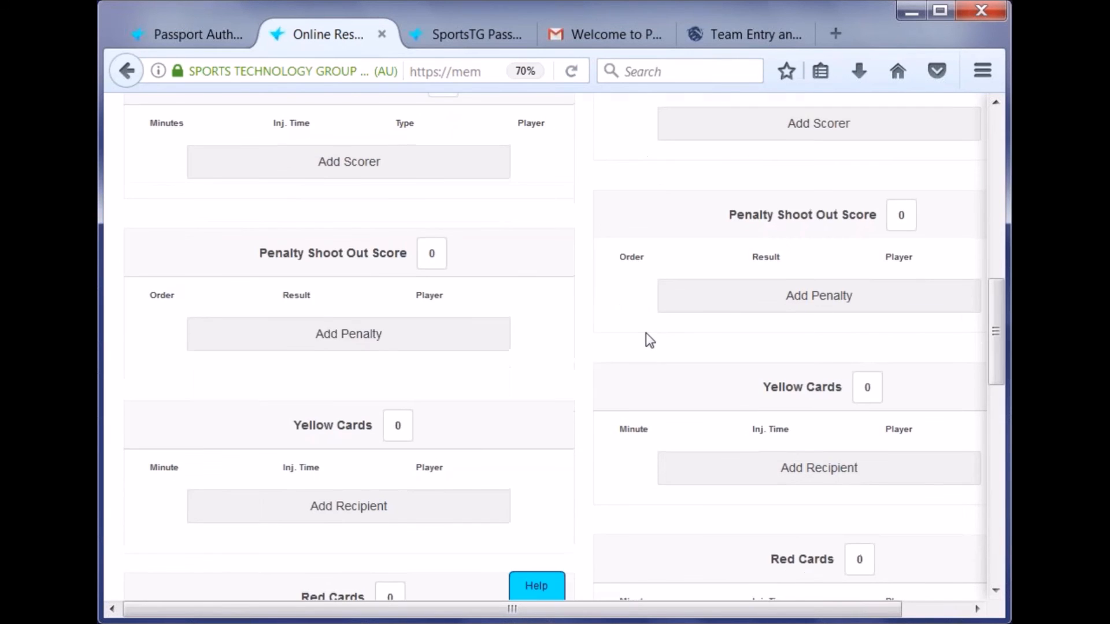